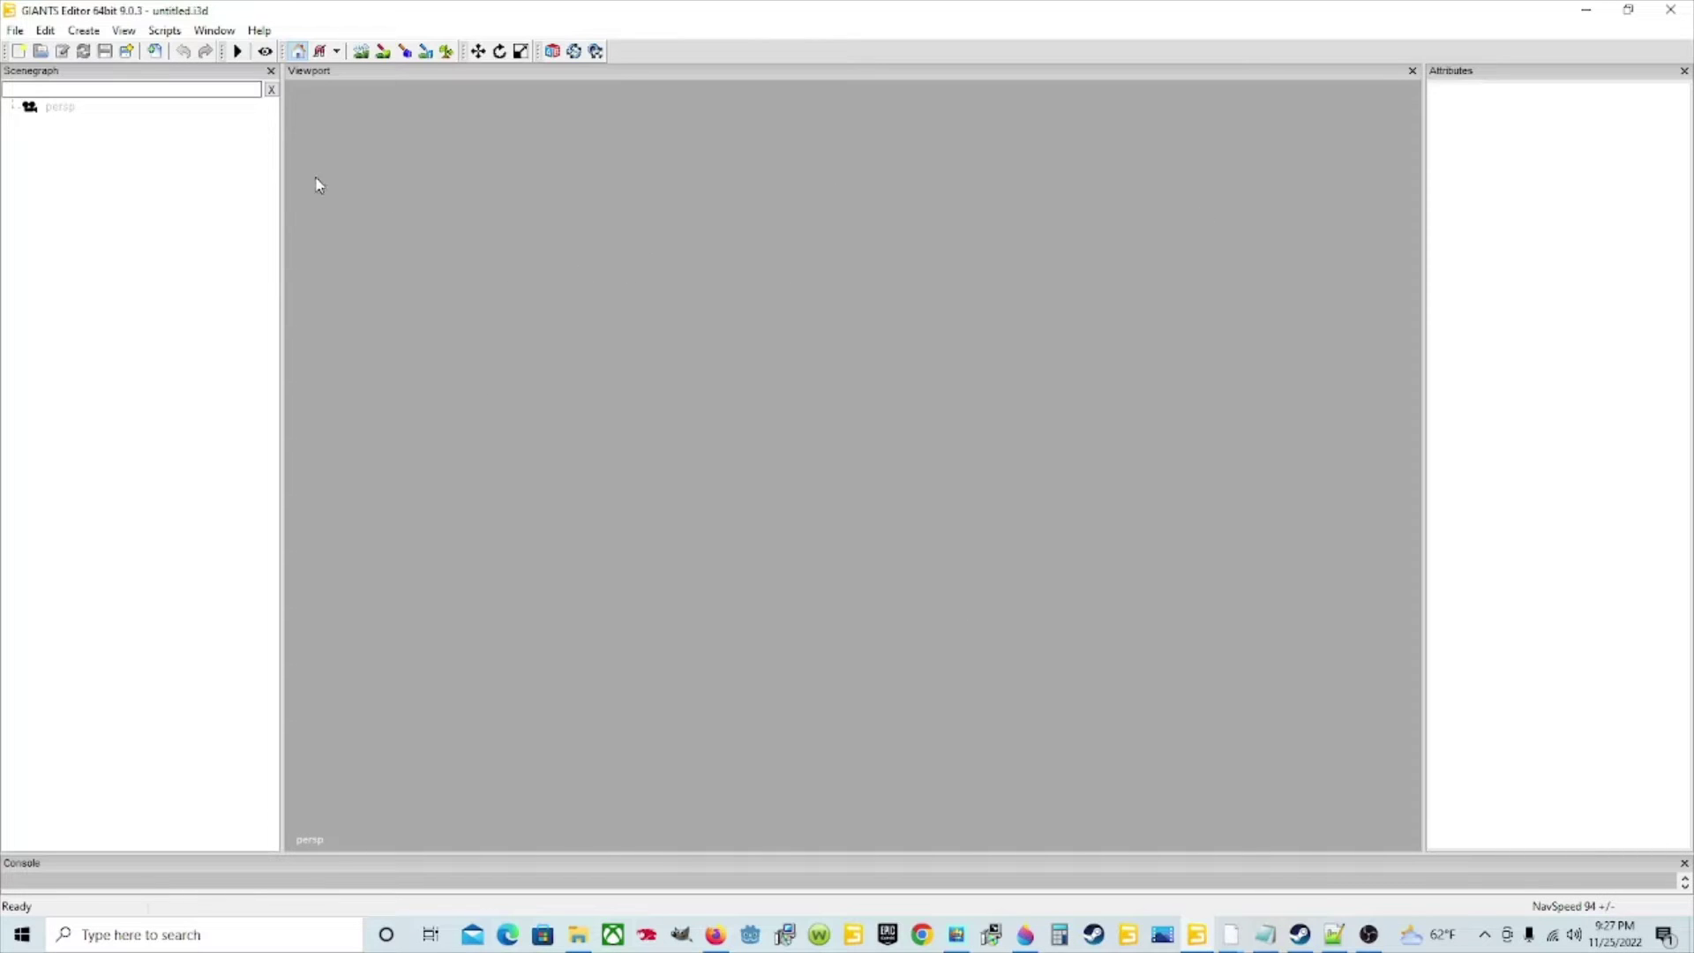
Start a New Mod from Game, discarding the untitled scene, based on Map : Mod Map US
click(17, 33)
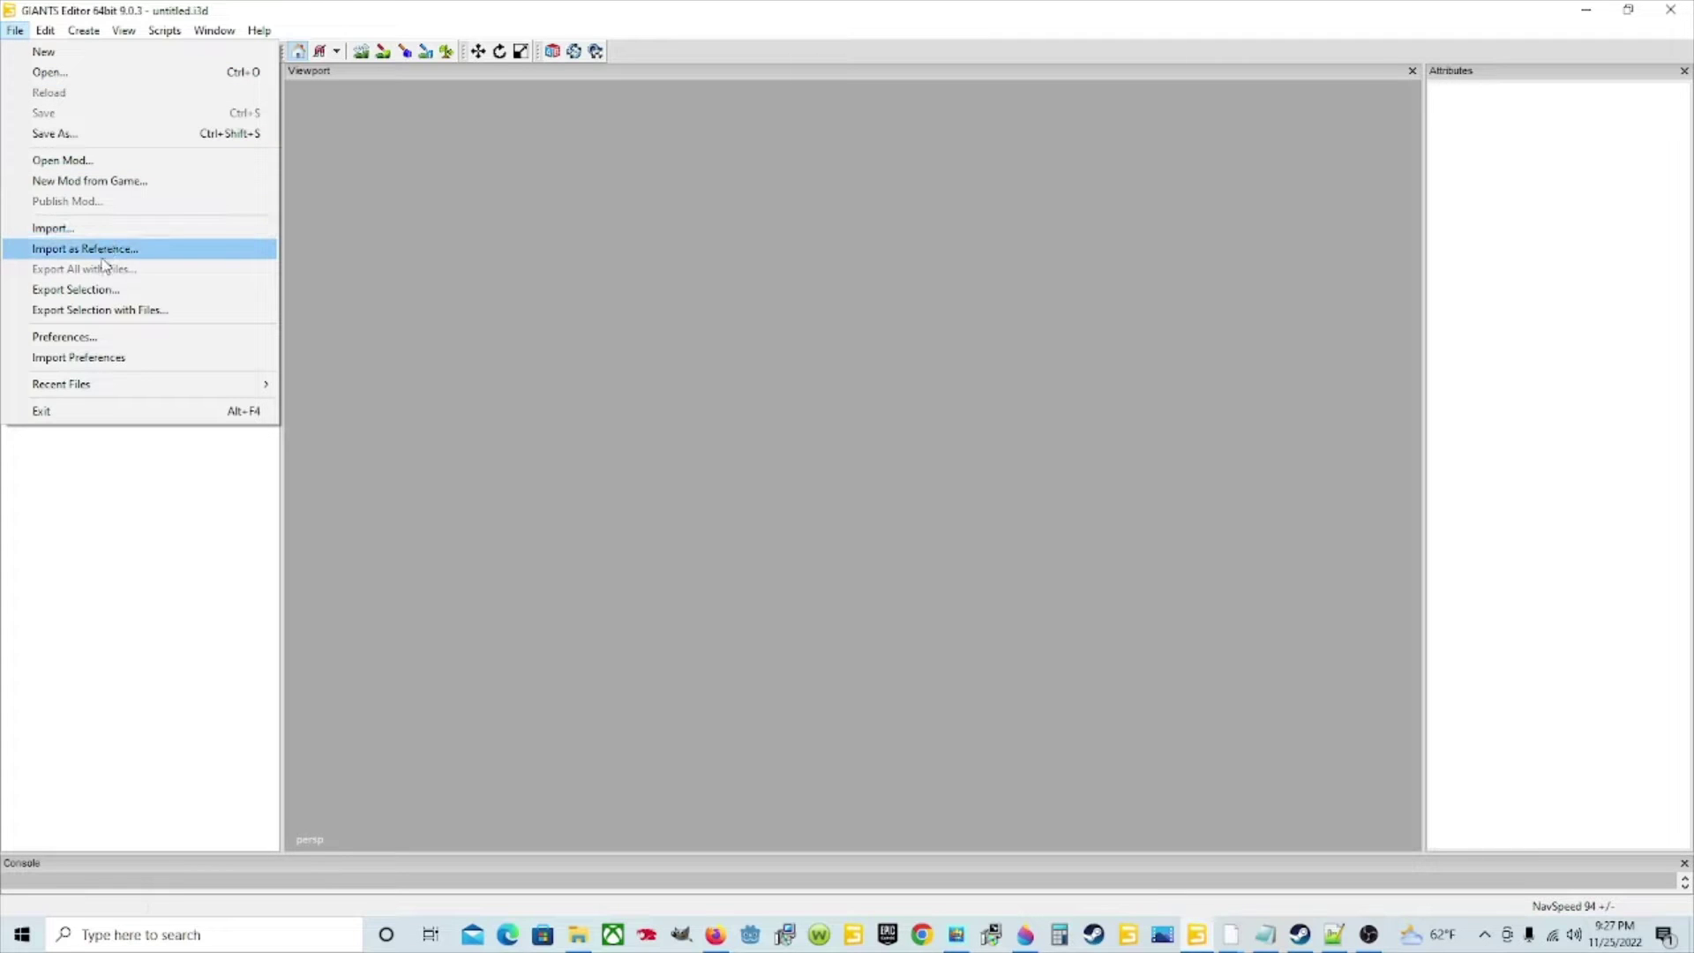
click(152, 186)
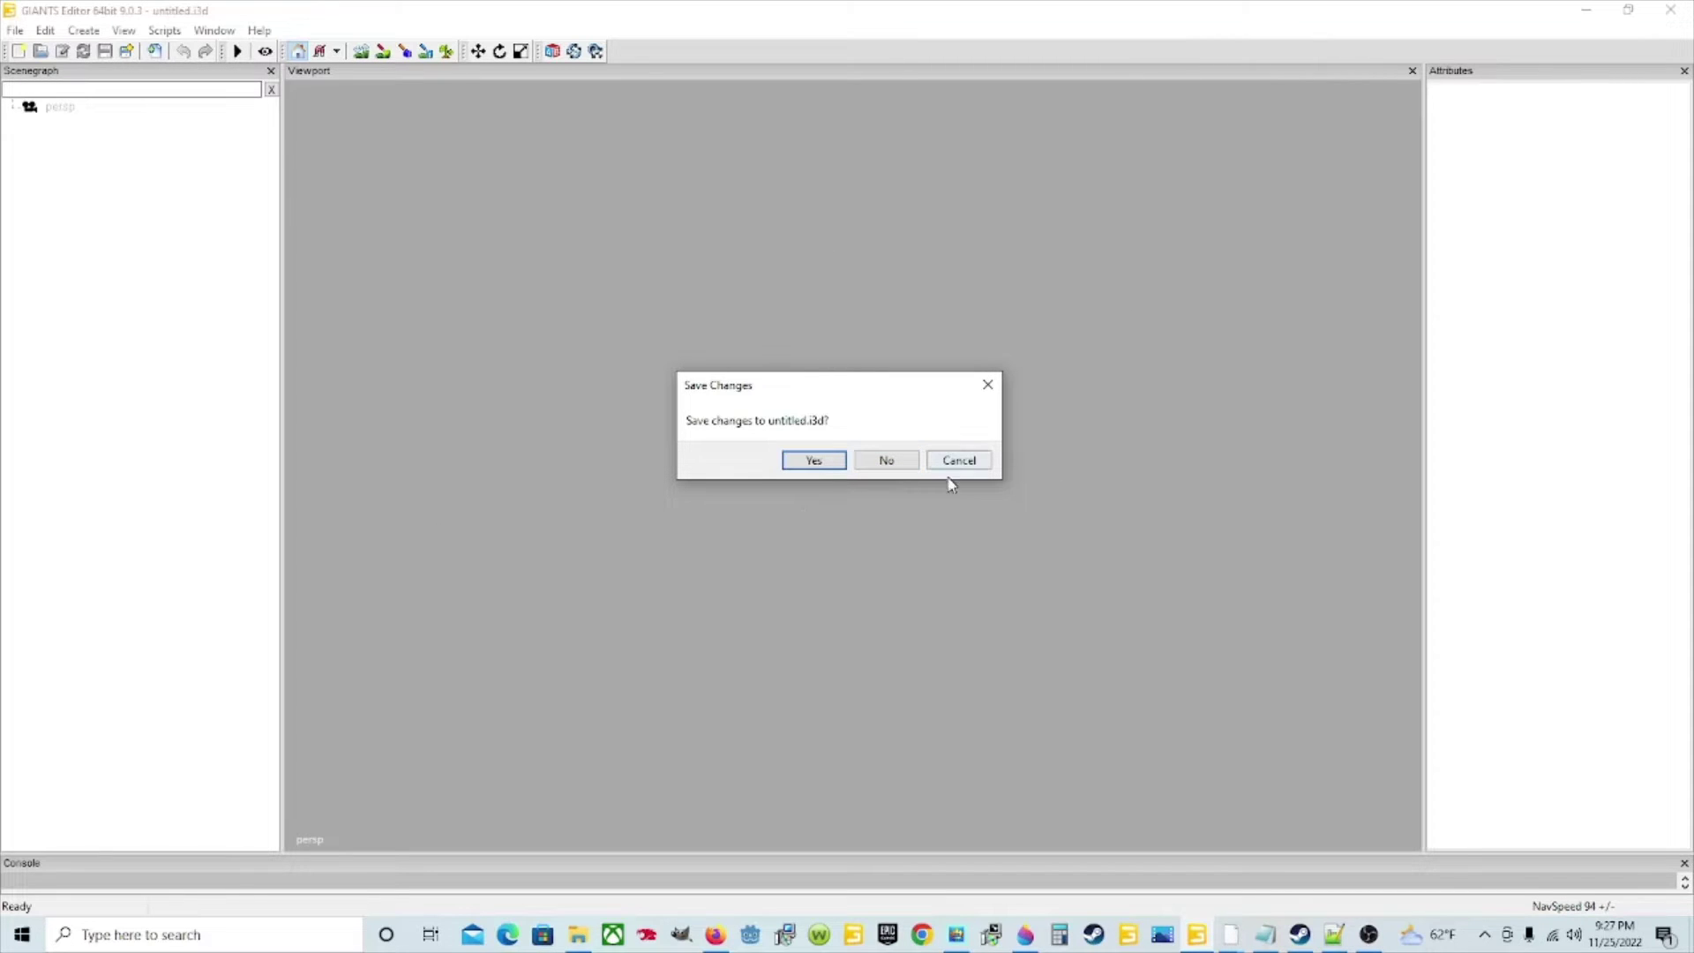
click(885, 463)
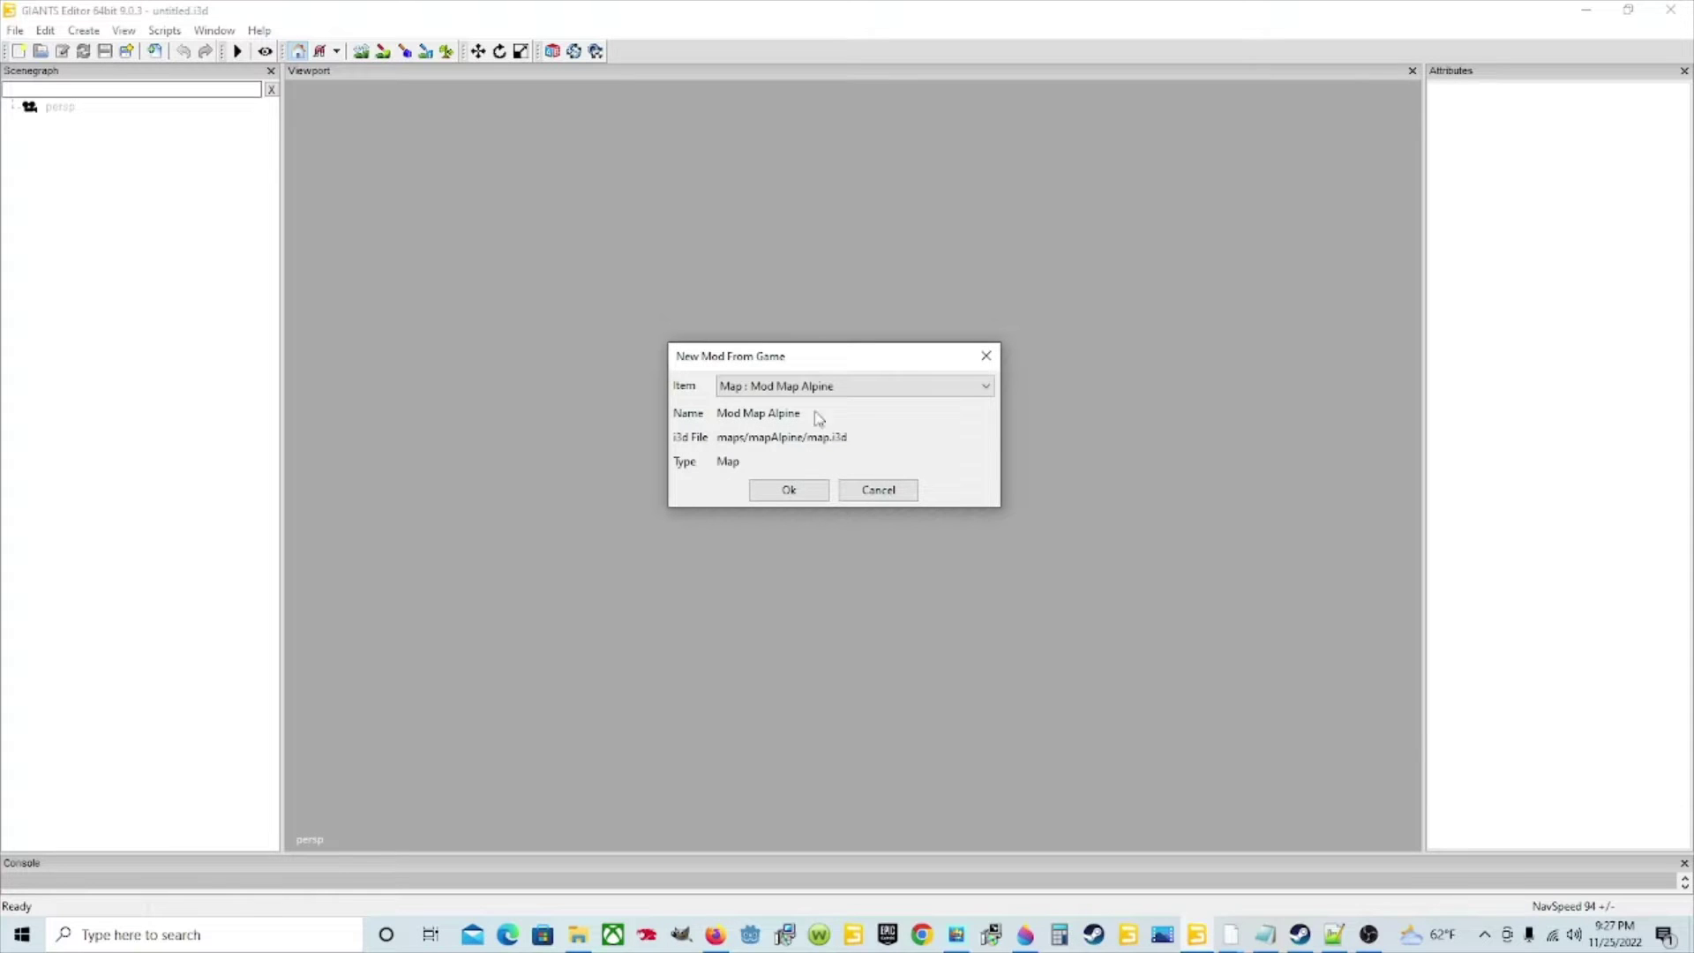
click(986, 388)
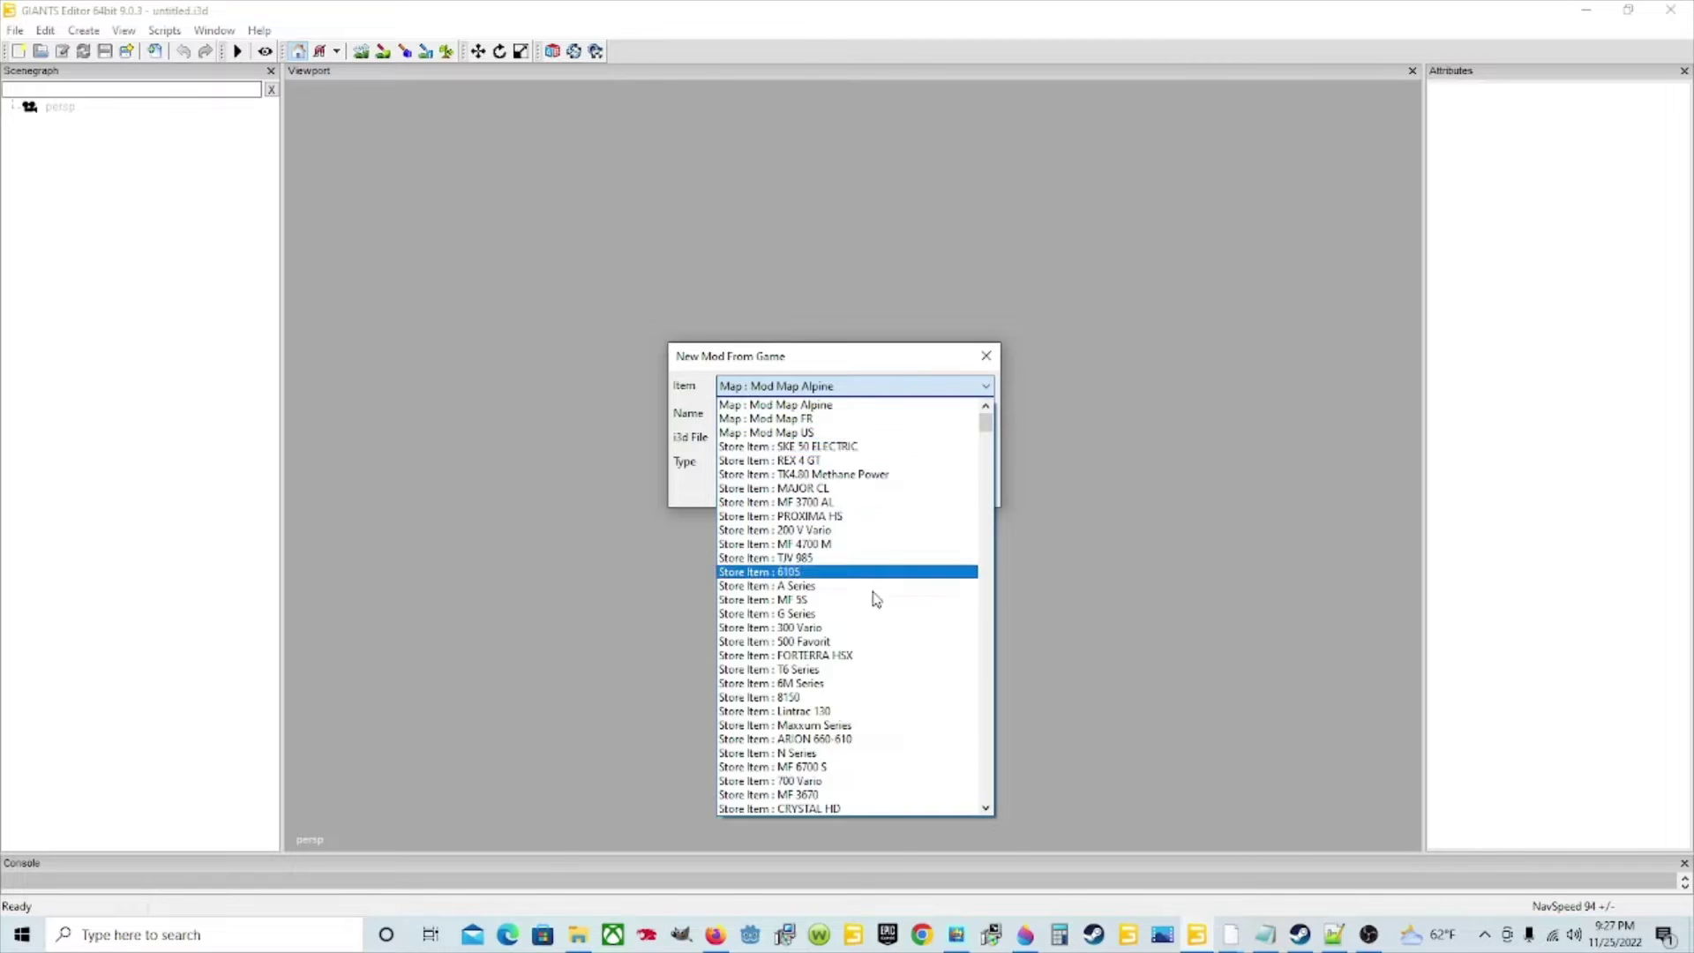
scroll(831, 582, down, 15)
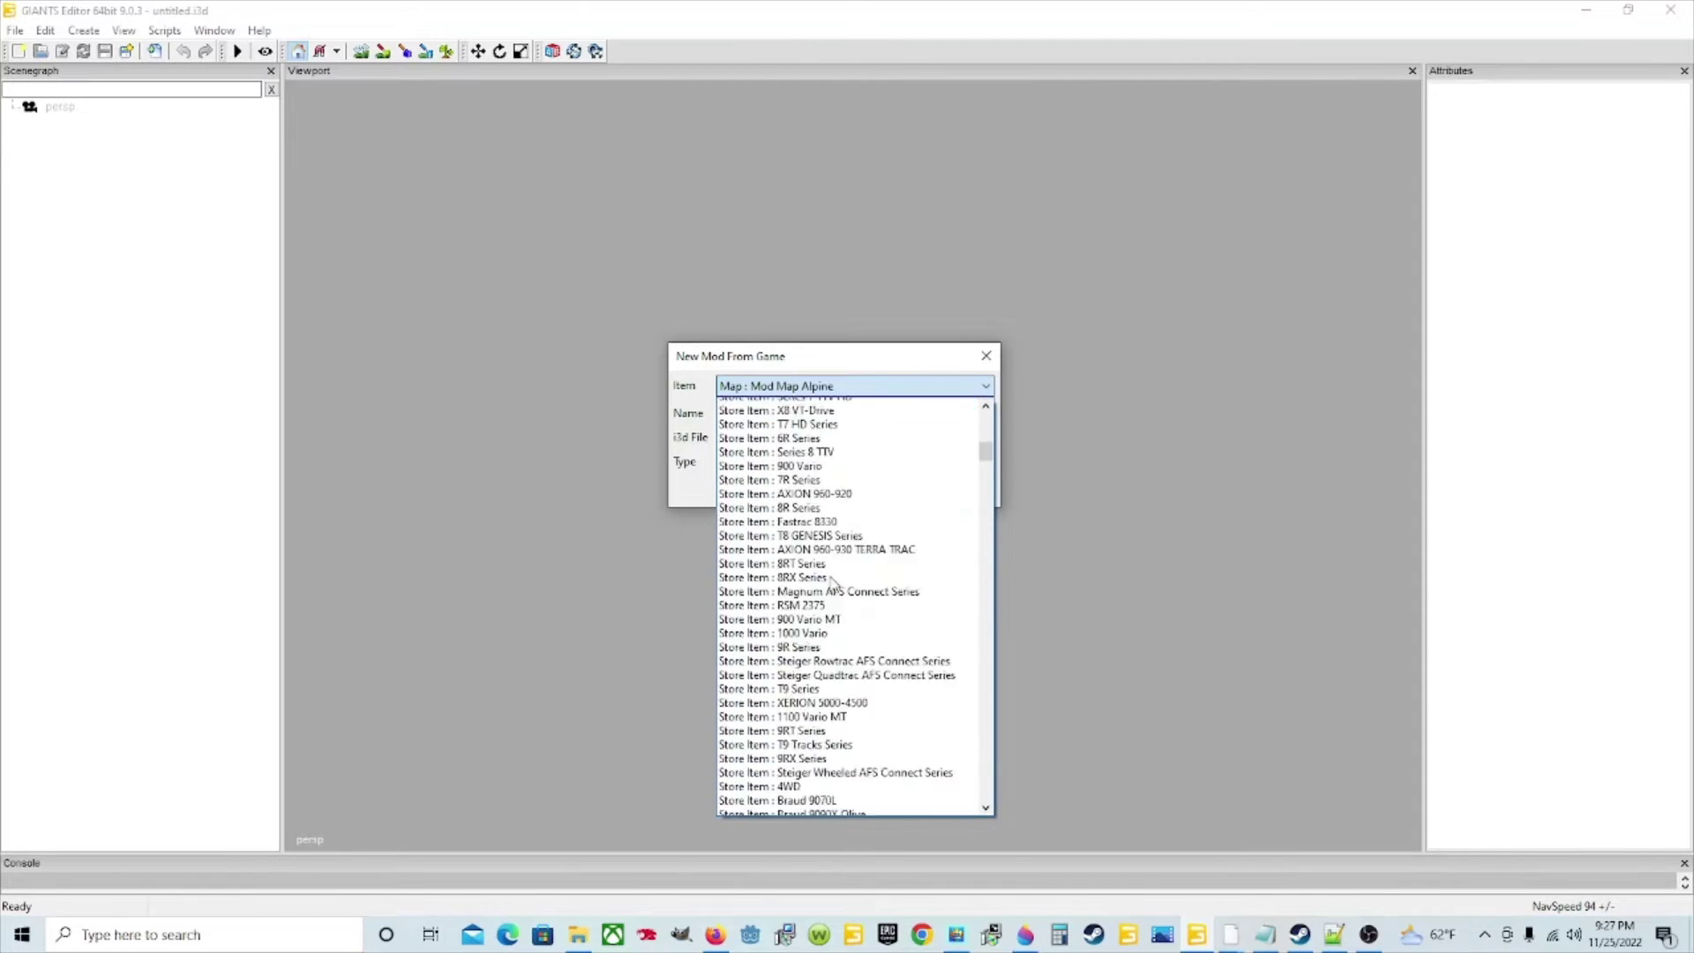
scroll(831, 582, up, 15)
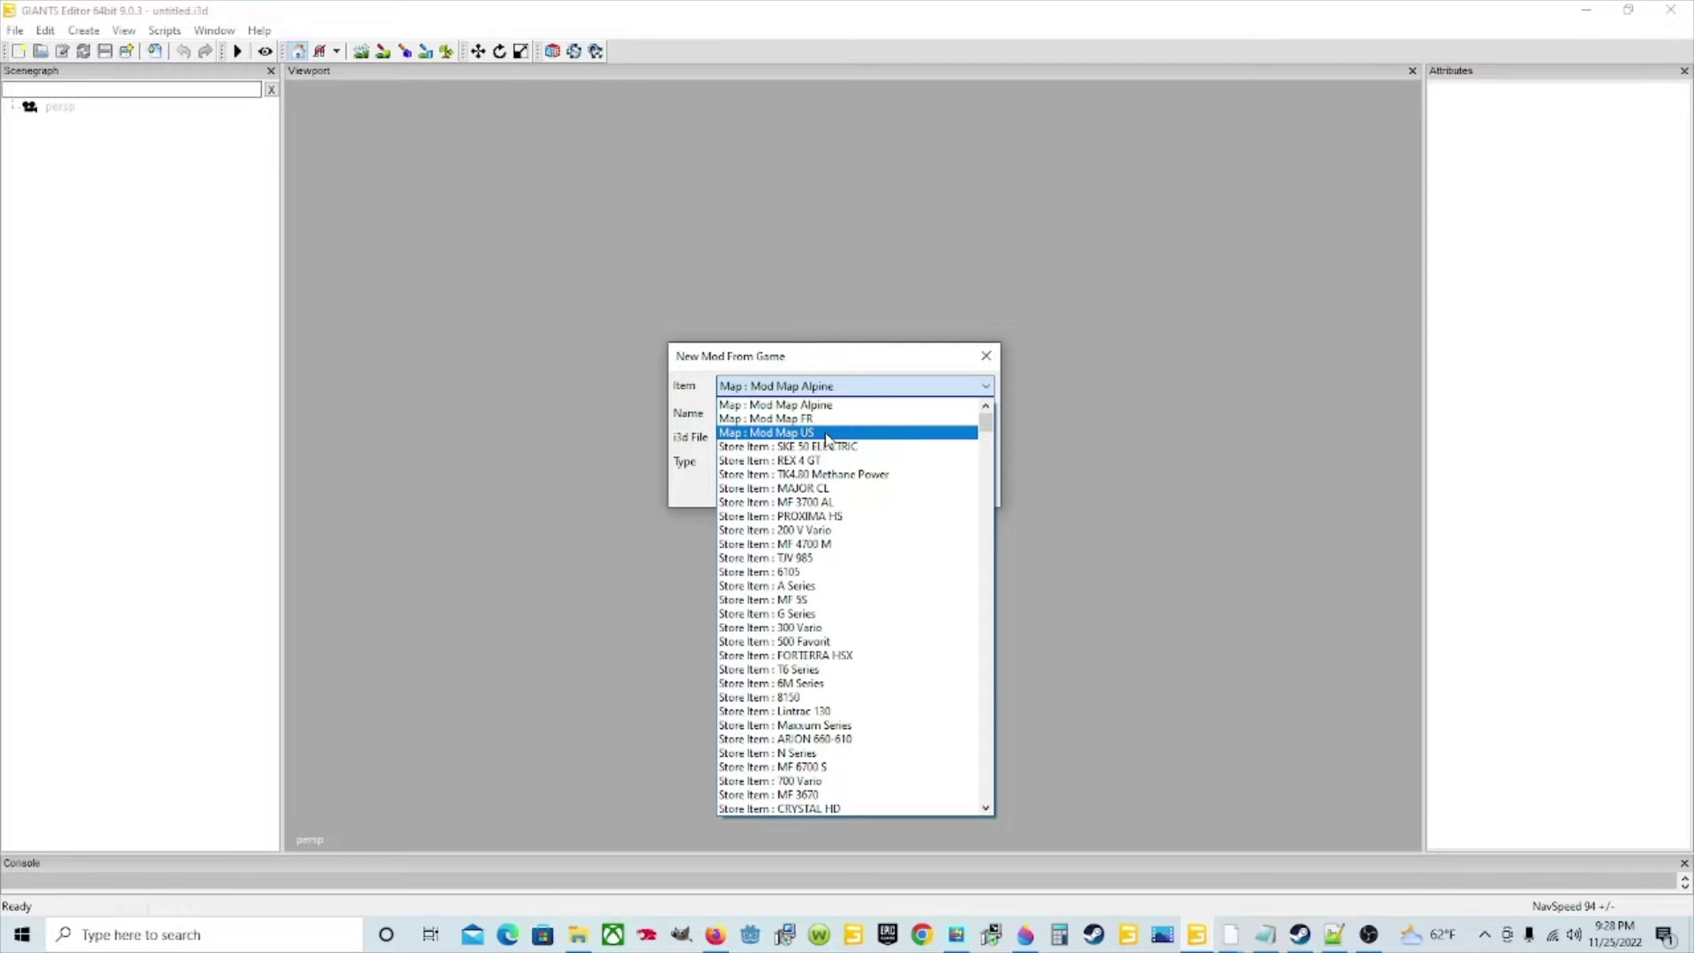
click(826, 433)
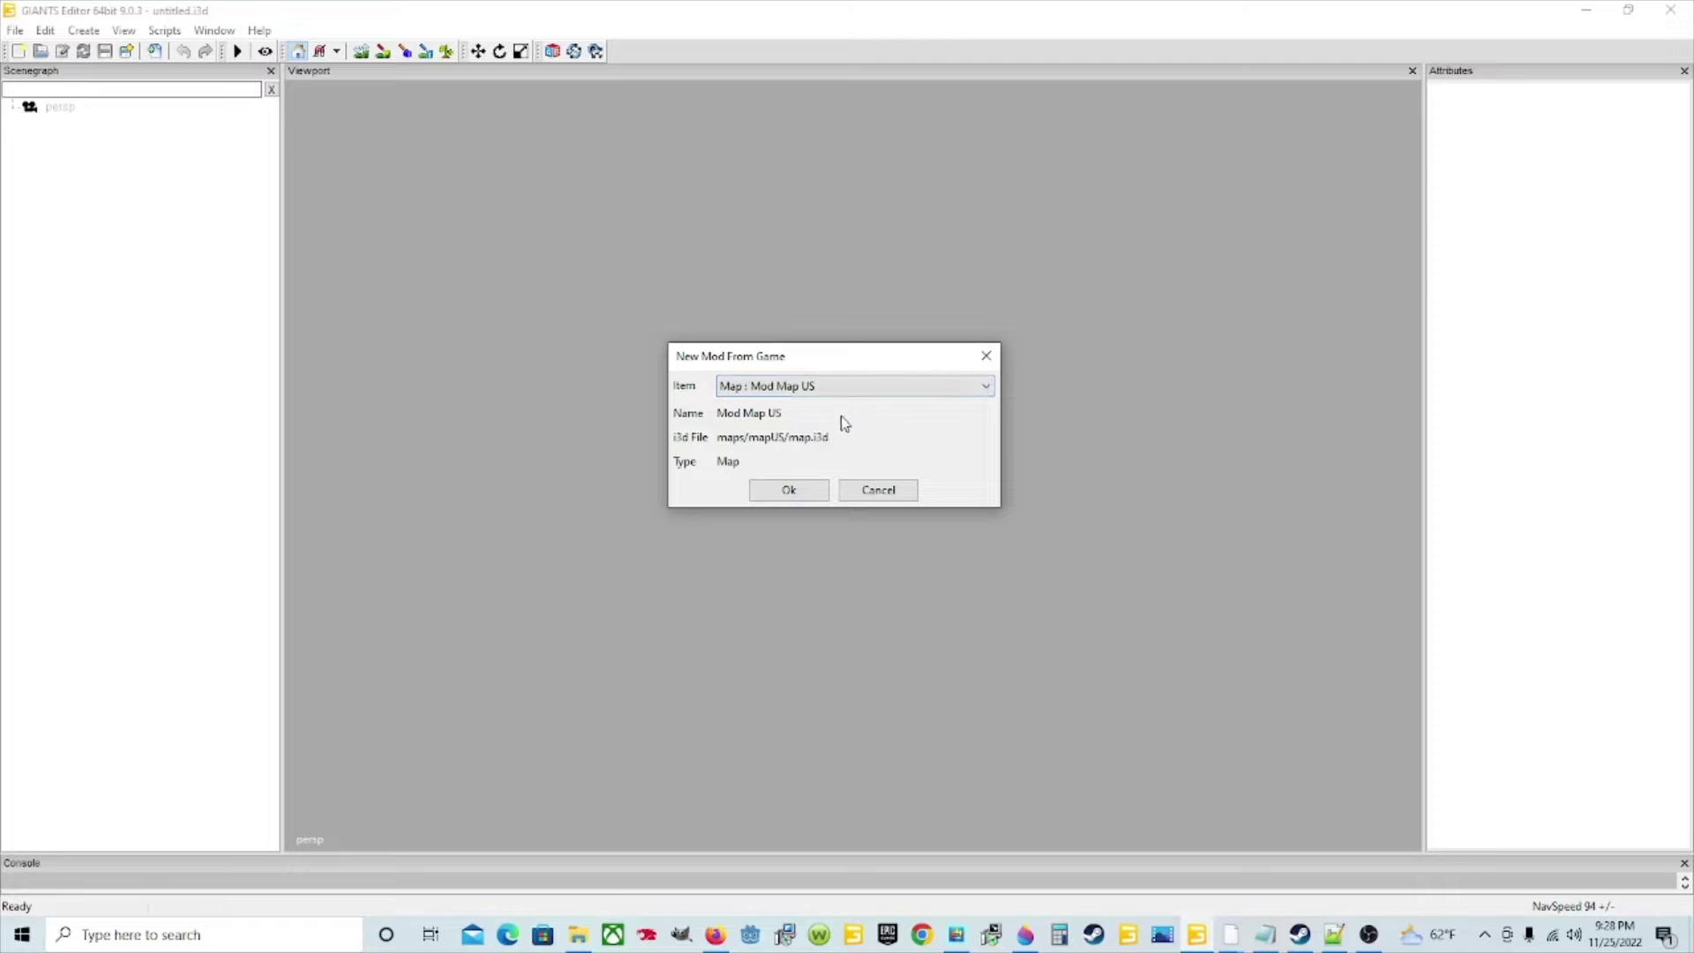
Confirm Mod Map US and change the working directory's final folder to FarmSim22TestMap
click(791, 491)
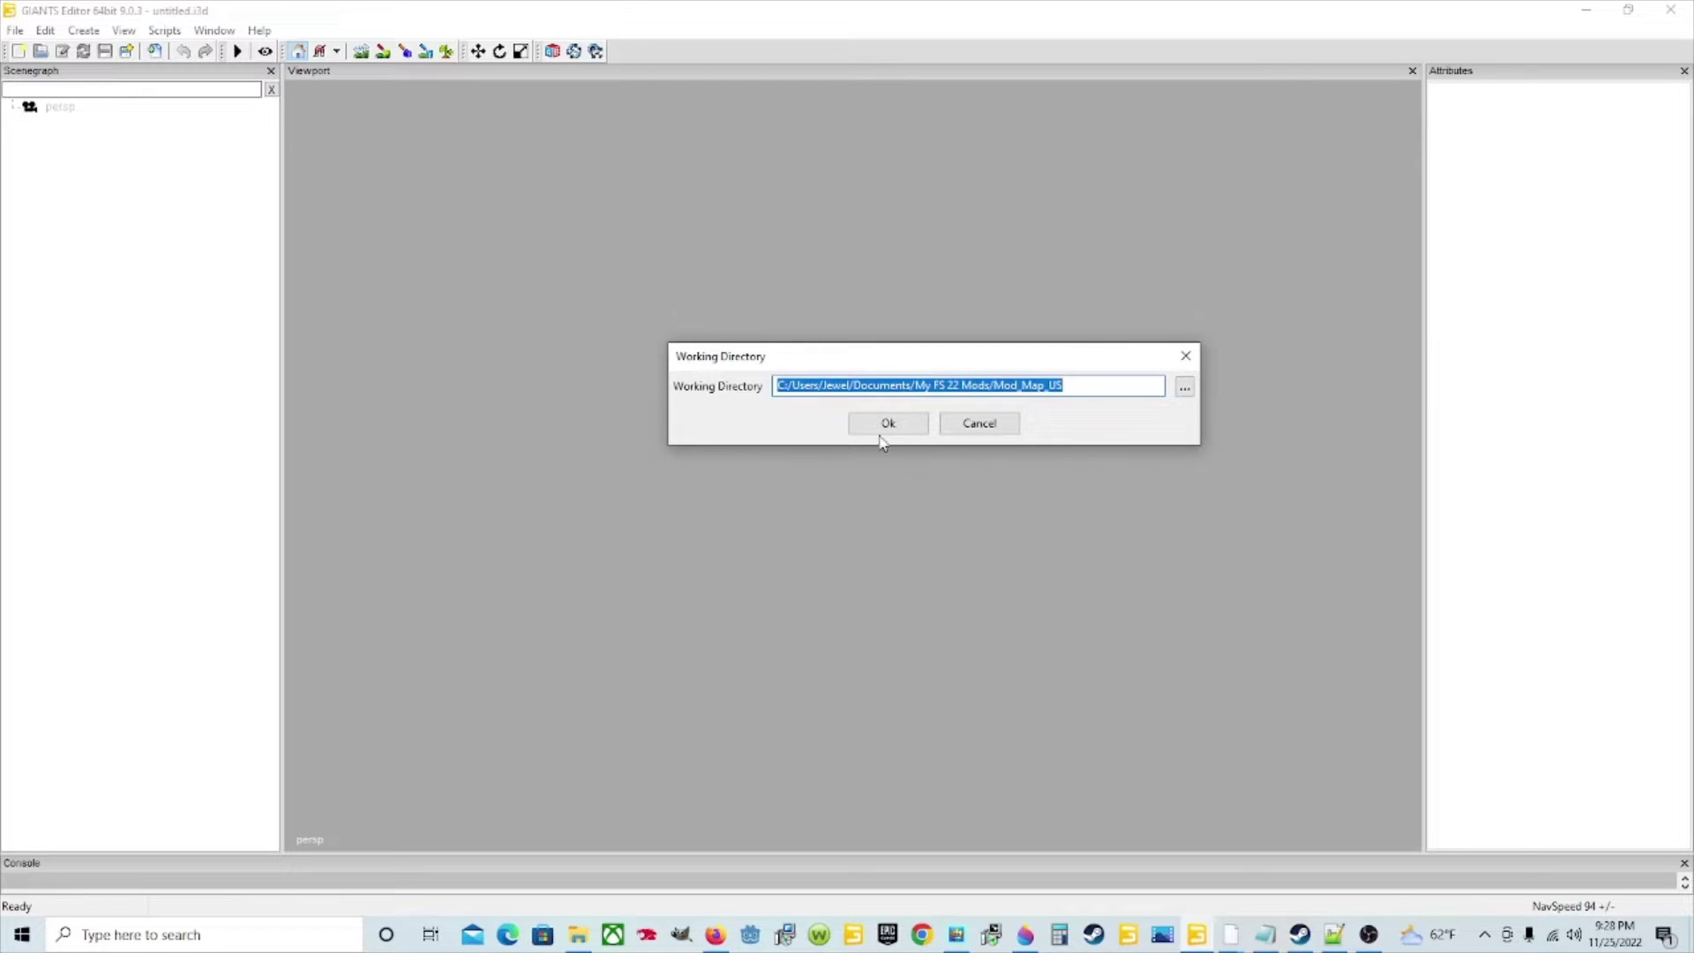
click(1077, 386)
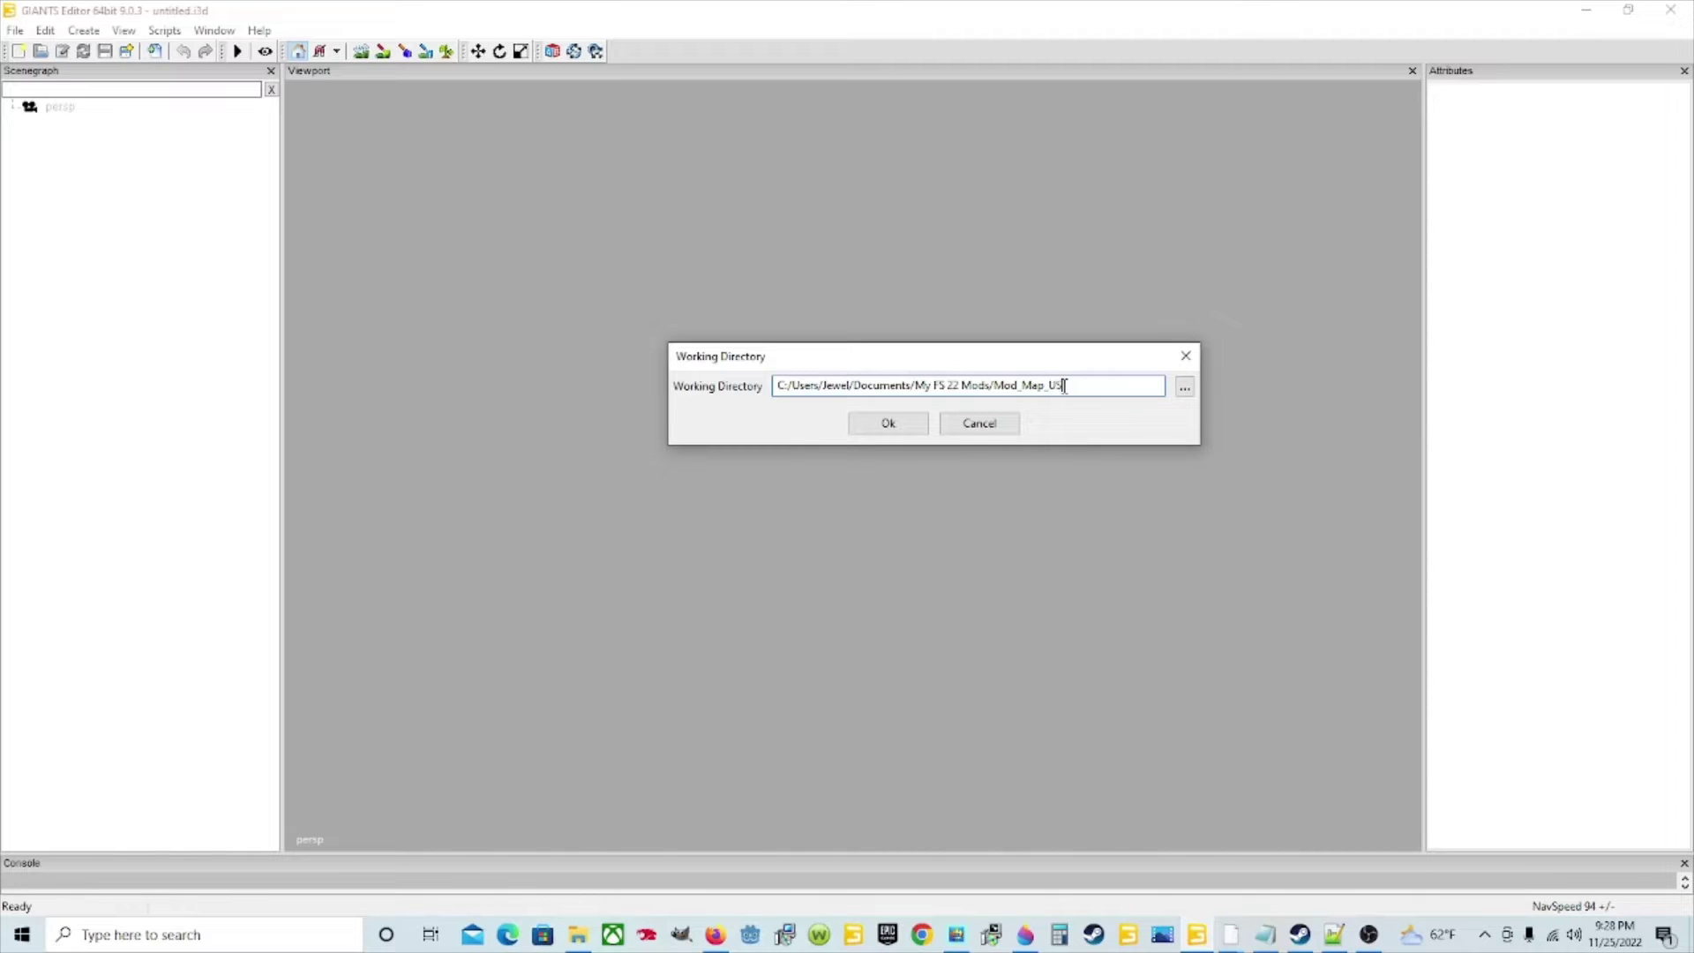
drag(1065, 385, 996, 385)
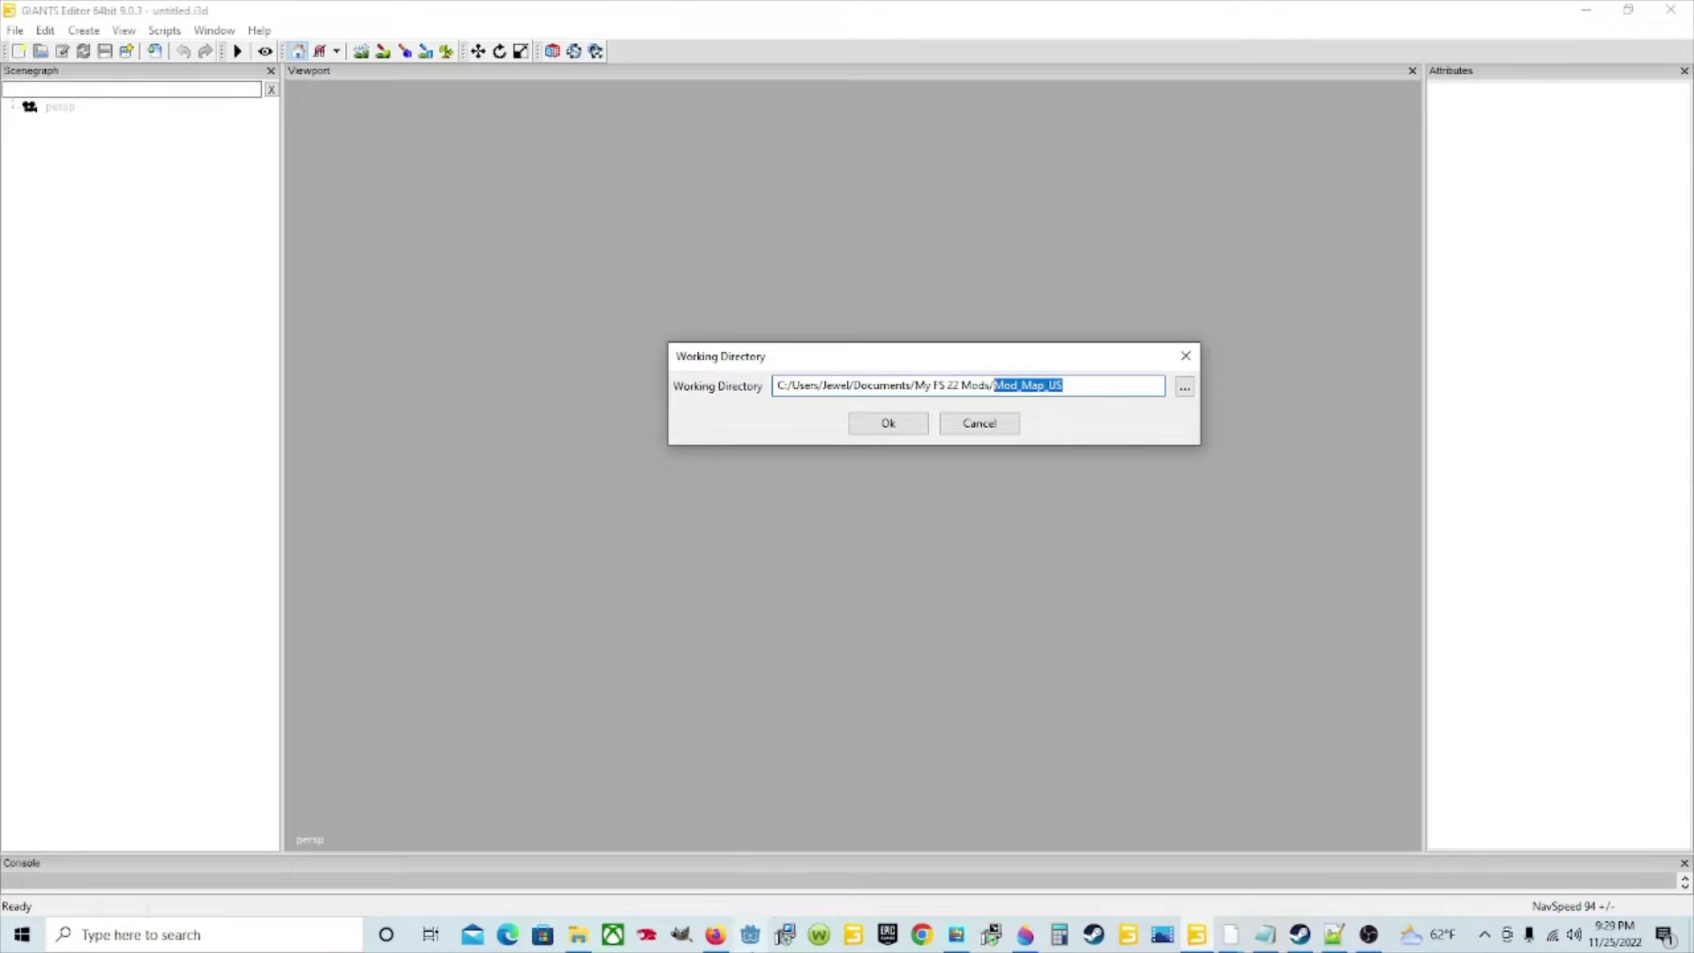
text(FarmSim22T)
text(estMap)
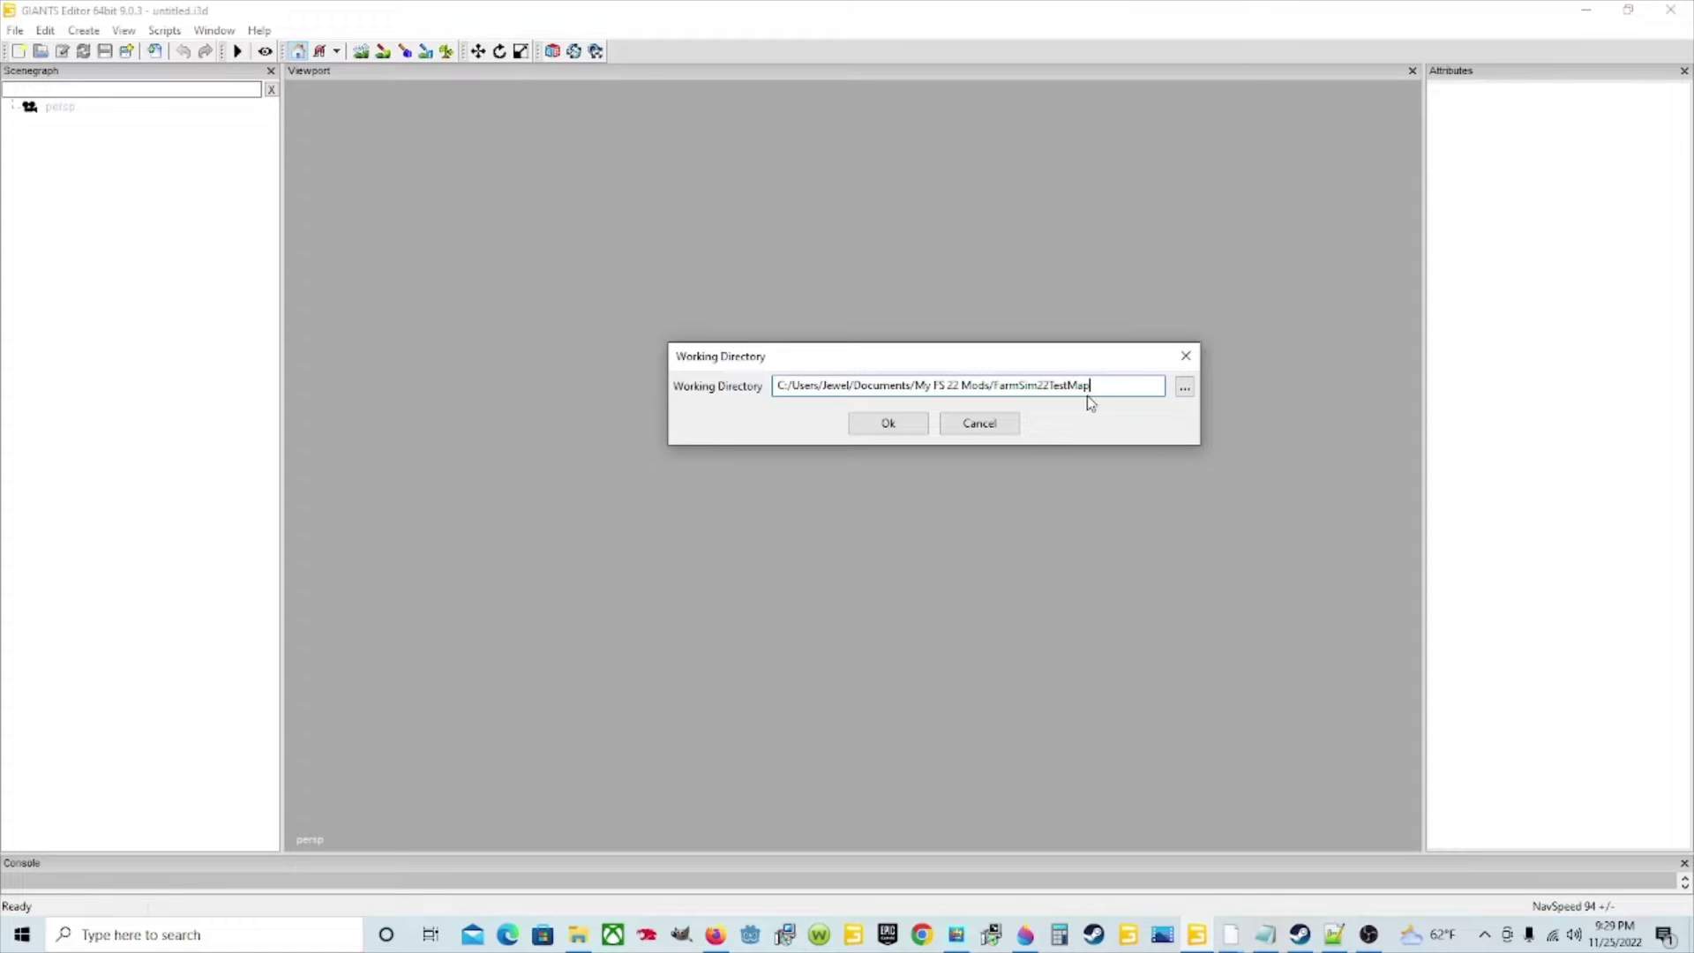
Accept the FarmSim22TestMap folder and let the mod build until its map.i3d loads
click(905, 428)
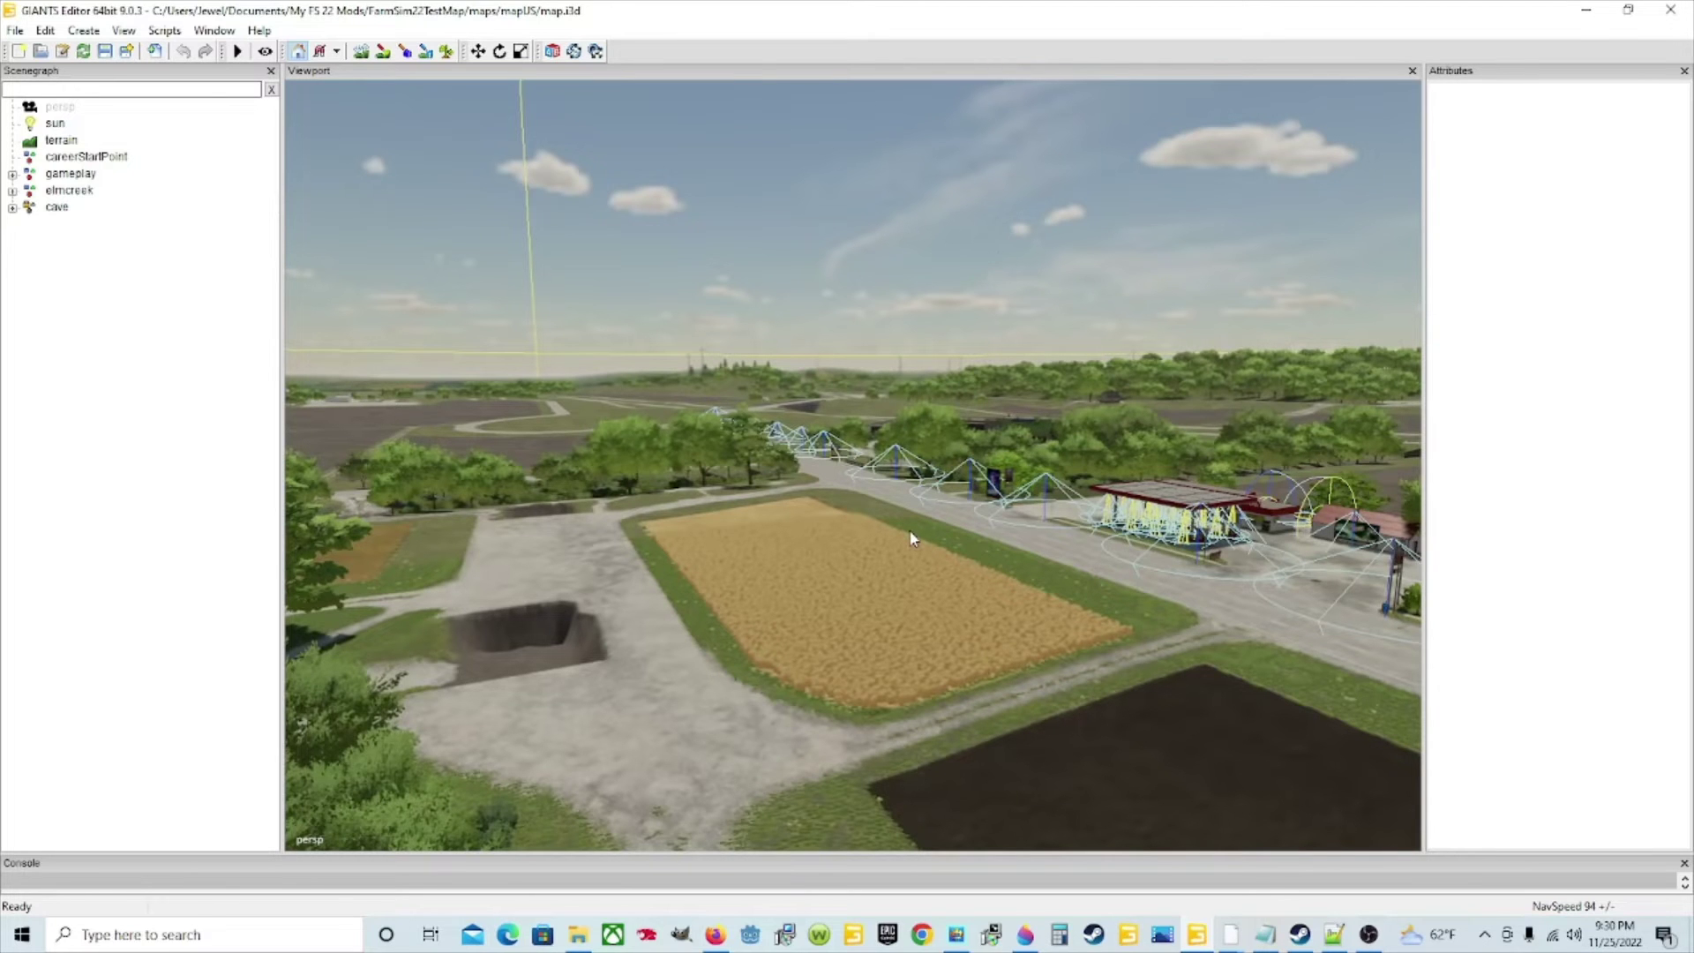
key(w)
right_drag(741, 551, 1271, 592)
key(s)
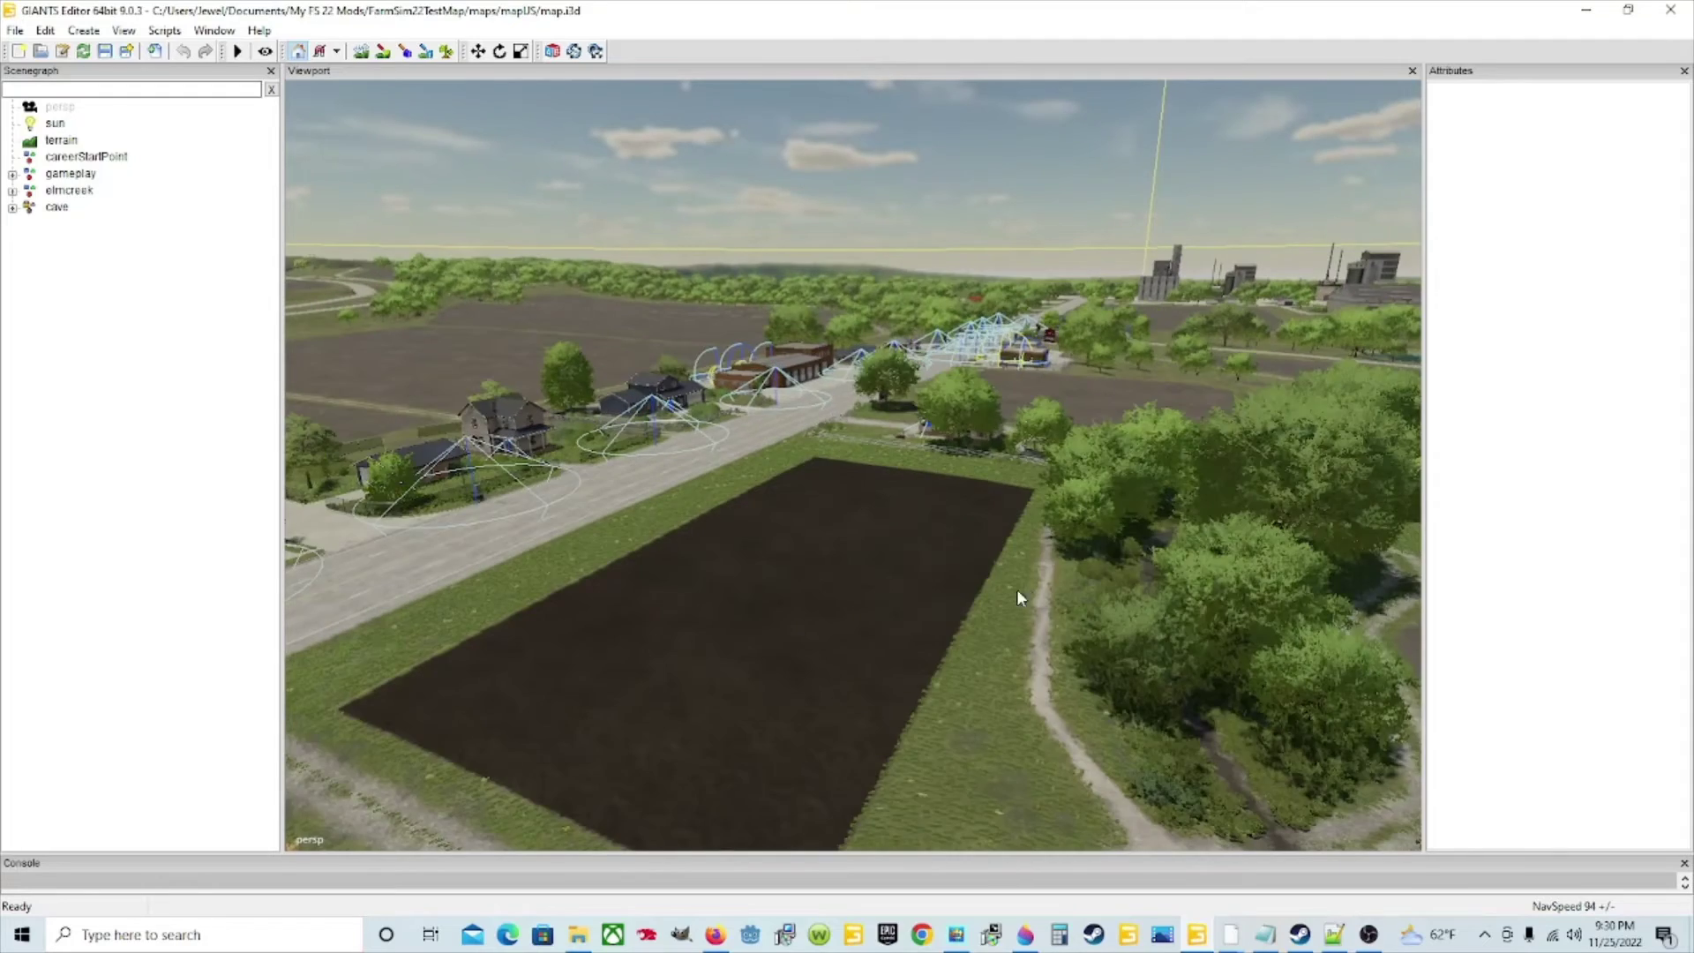
right_drag(869, 450, 1424, 569)
key(w)
key(s)
key(w)
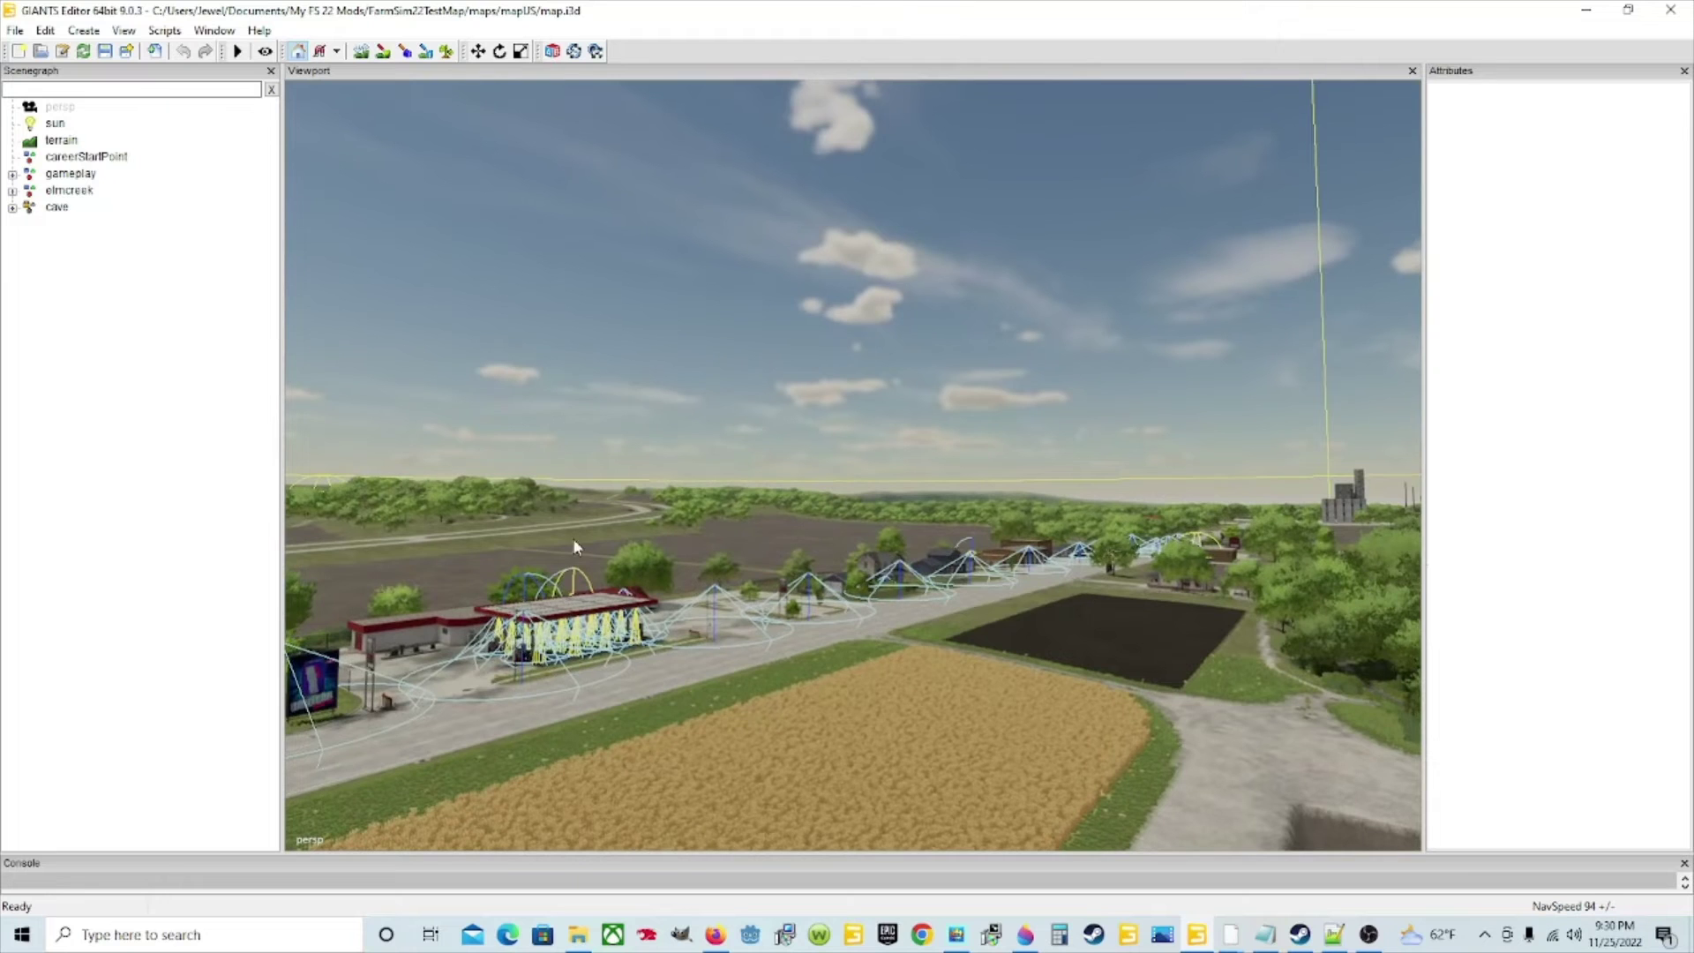
right_drag(575, 541, 858, 602)
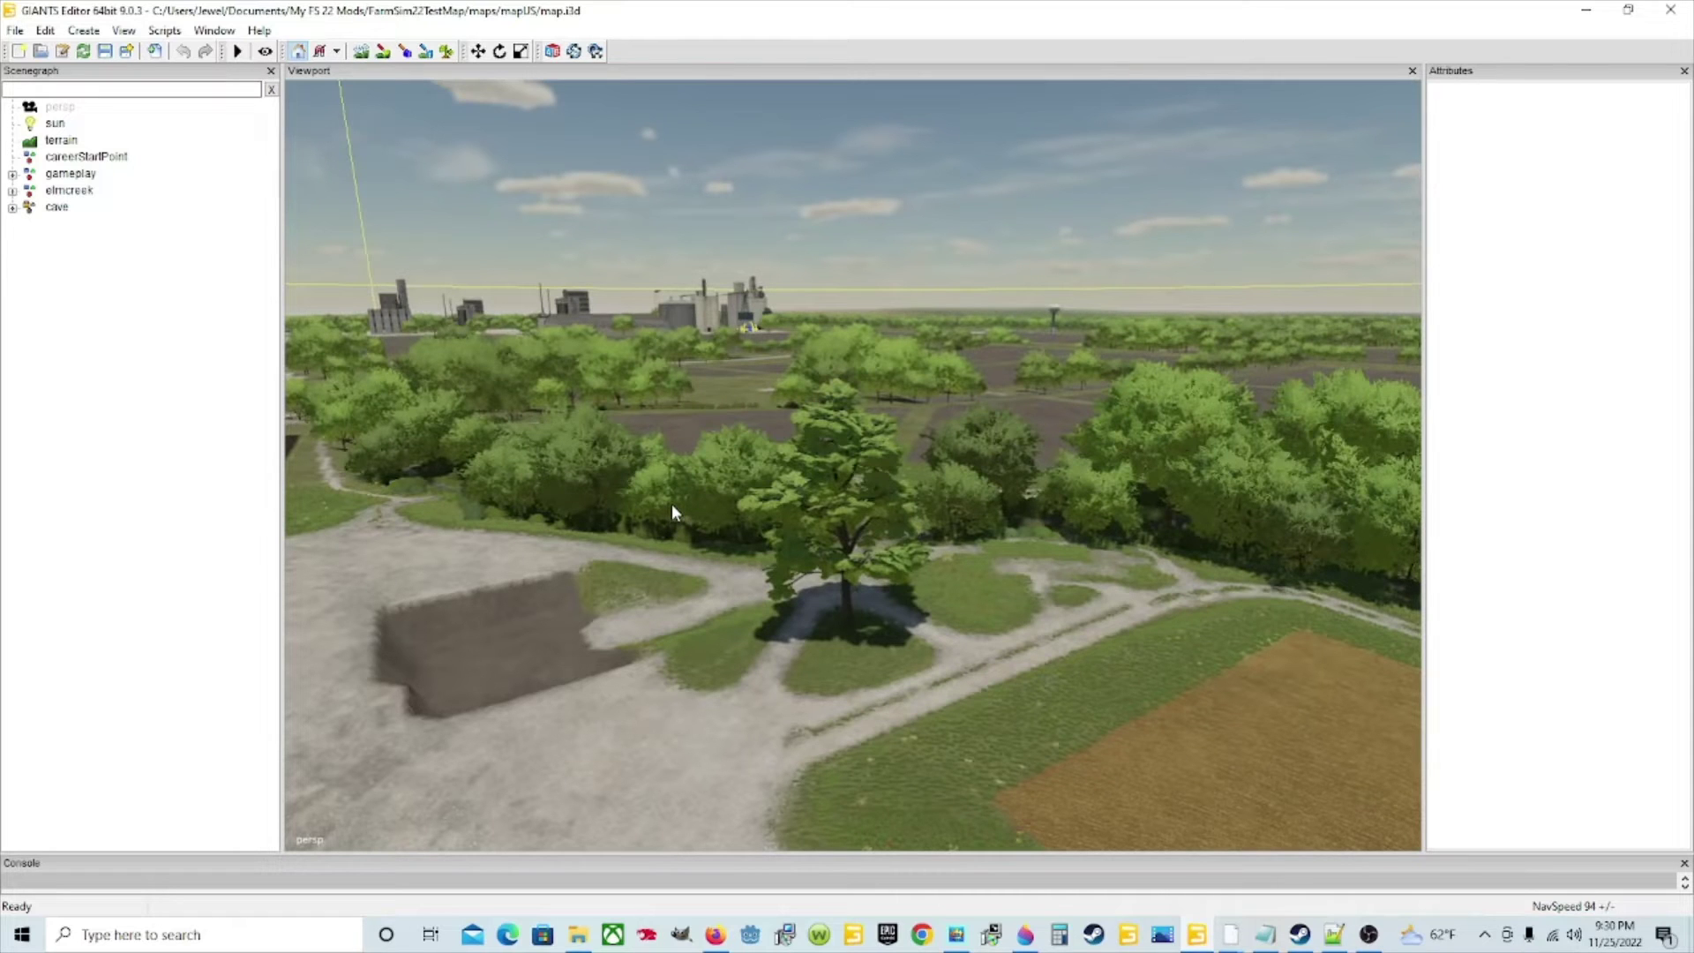
right_drag(670, 510, 676, 574)
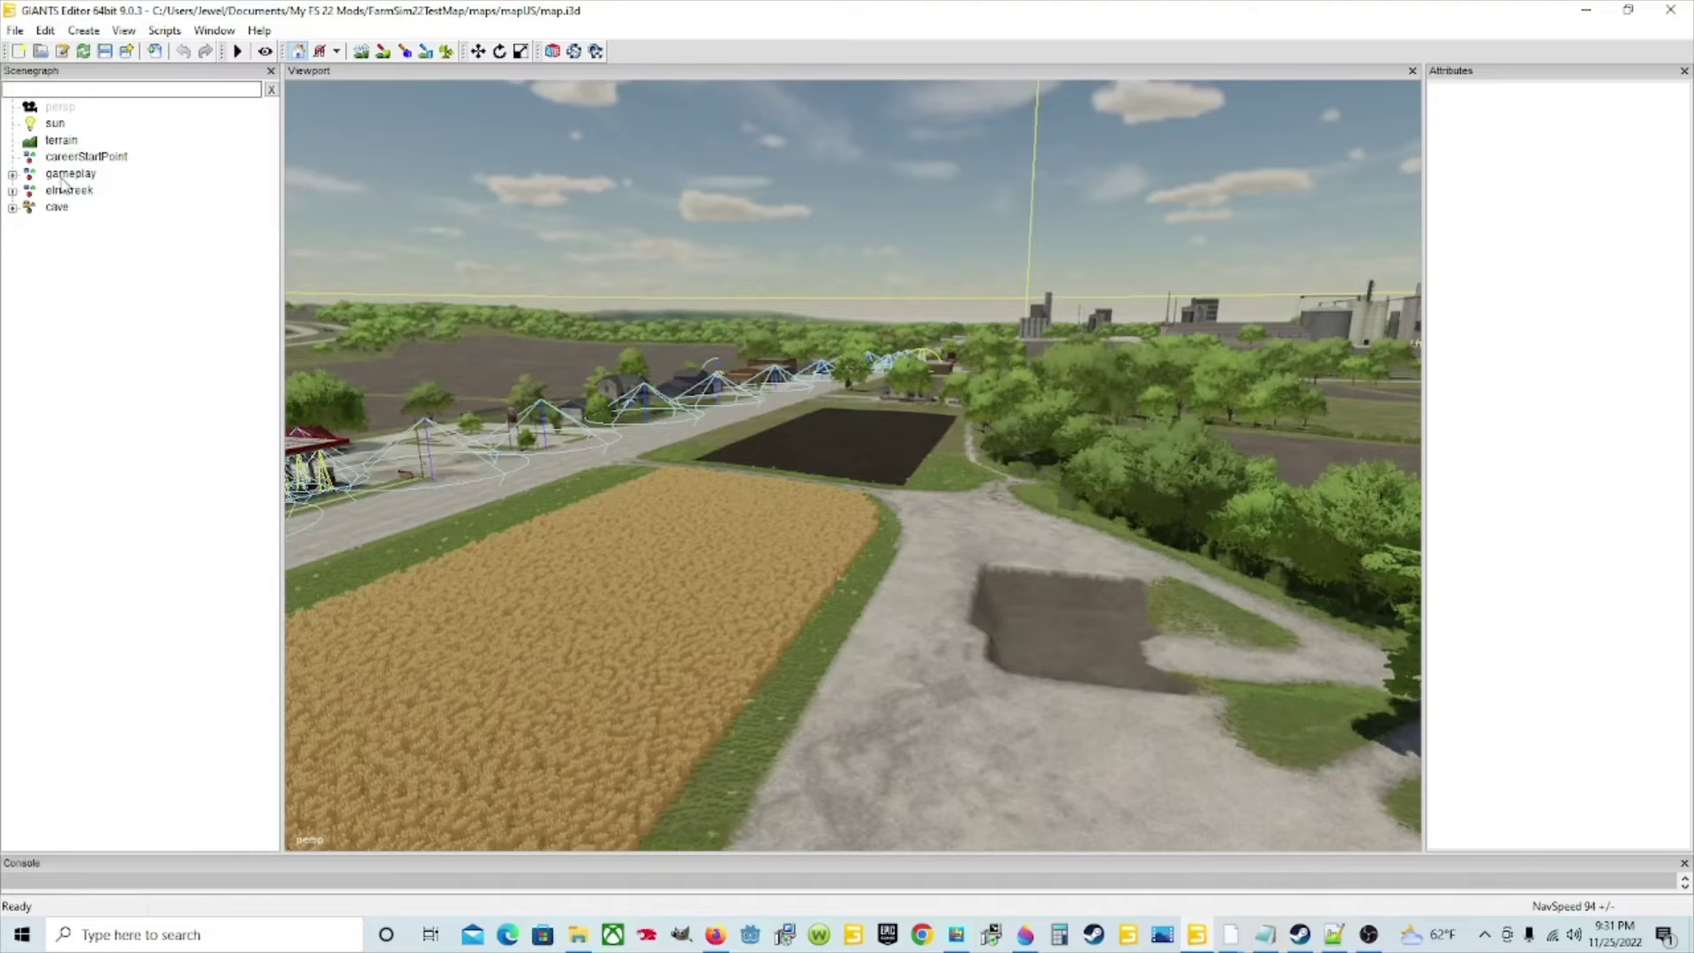
Select and frame the careerStartPoint, then place it on the gravel area
click(85, 159)
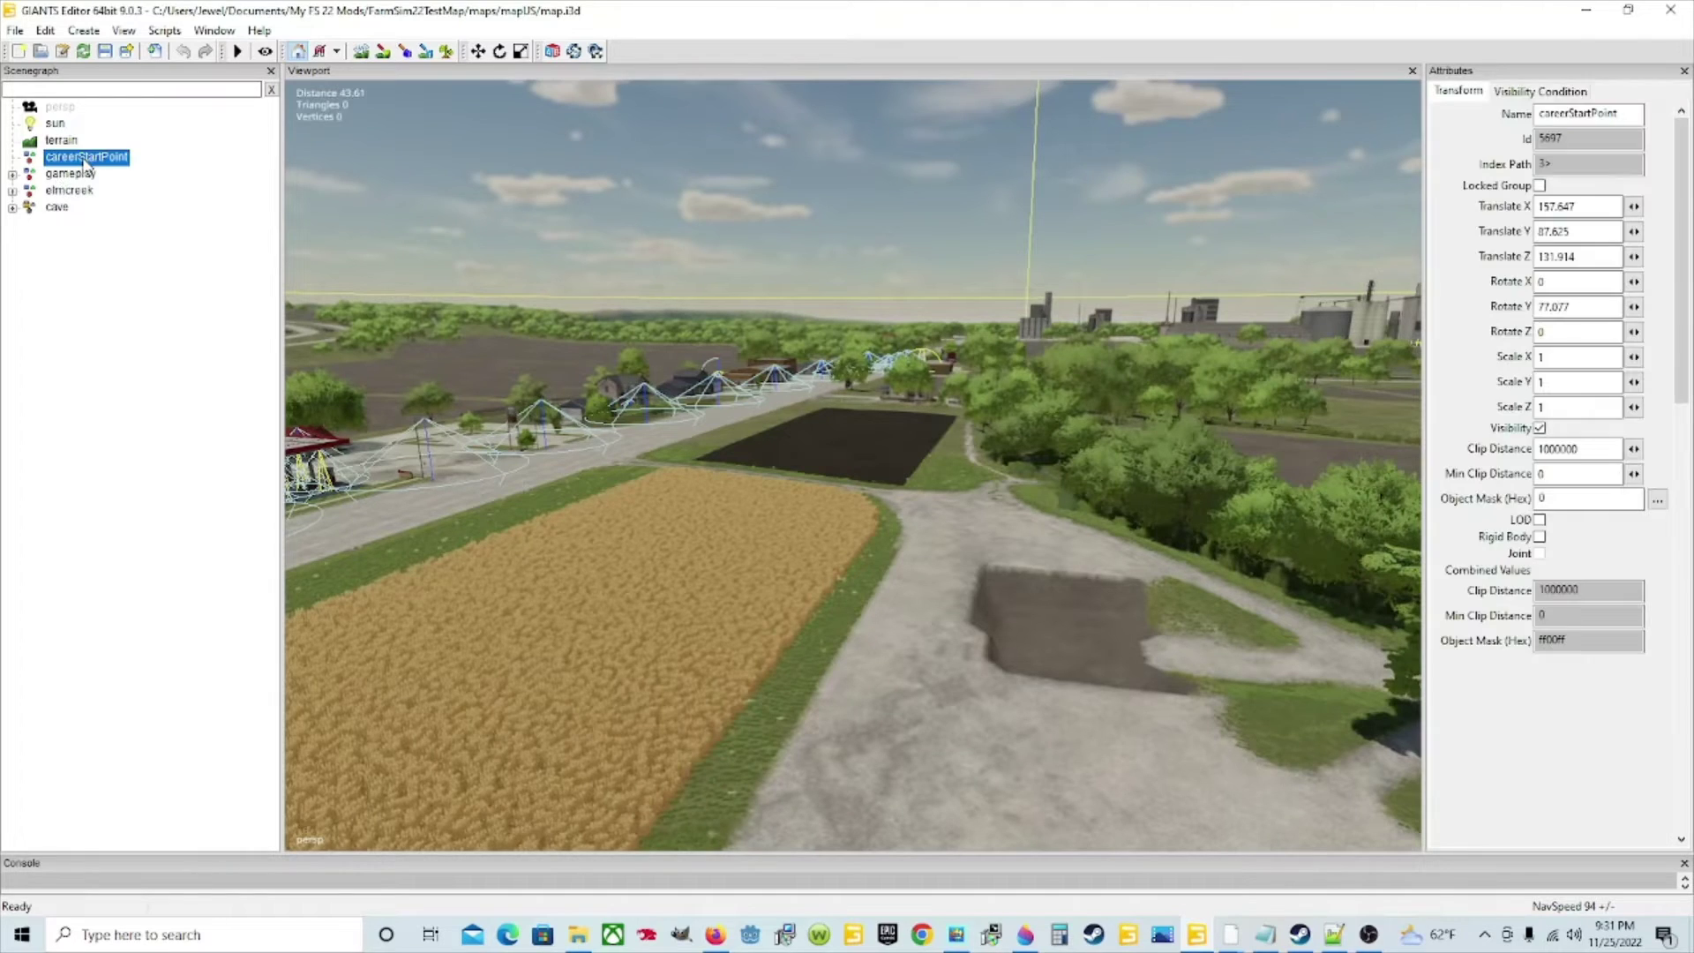
key(f)
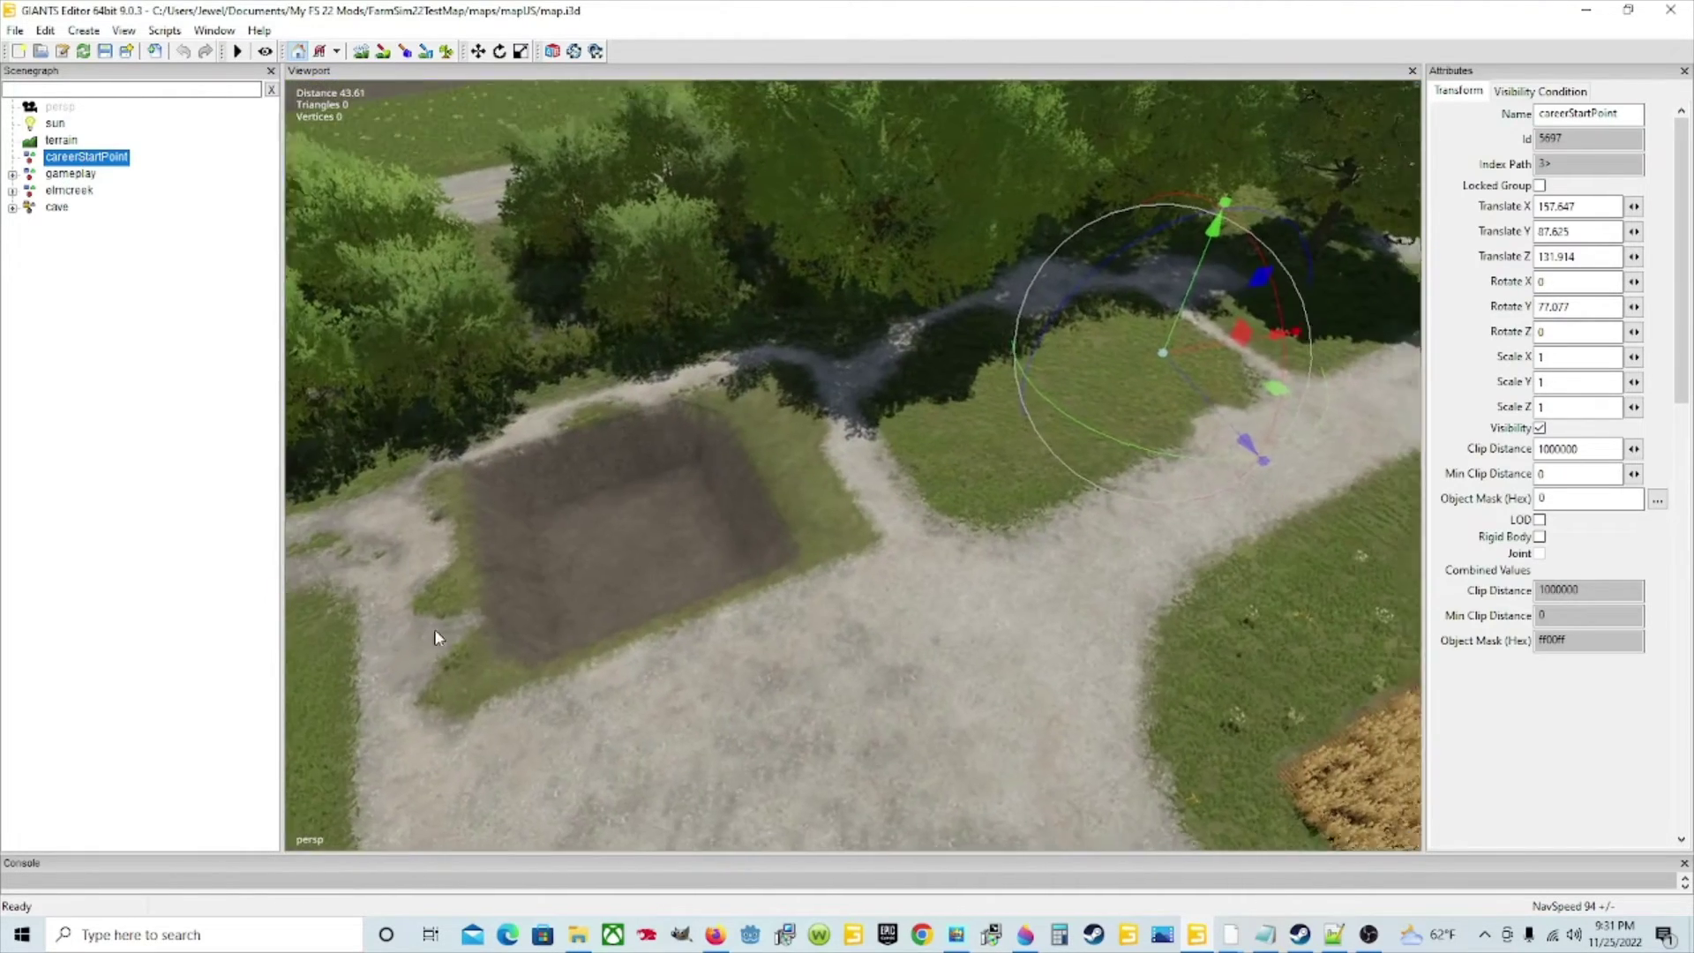
right_drag(434, 628, 766, 514)
scroll(626, 542, up, 5)
scroll(659, 422, up, 4)
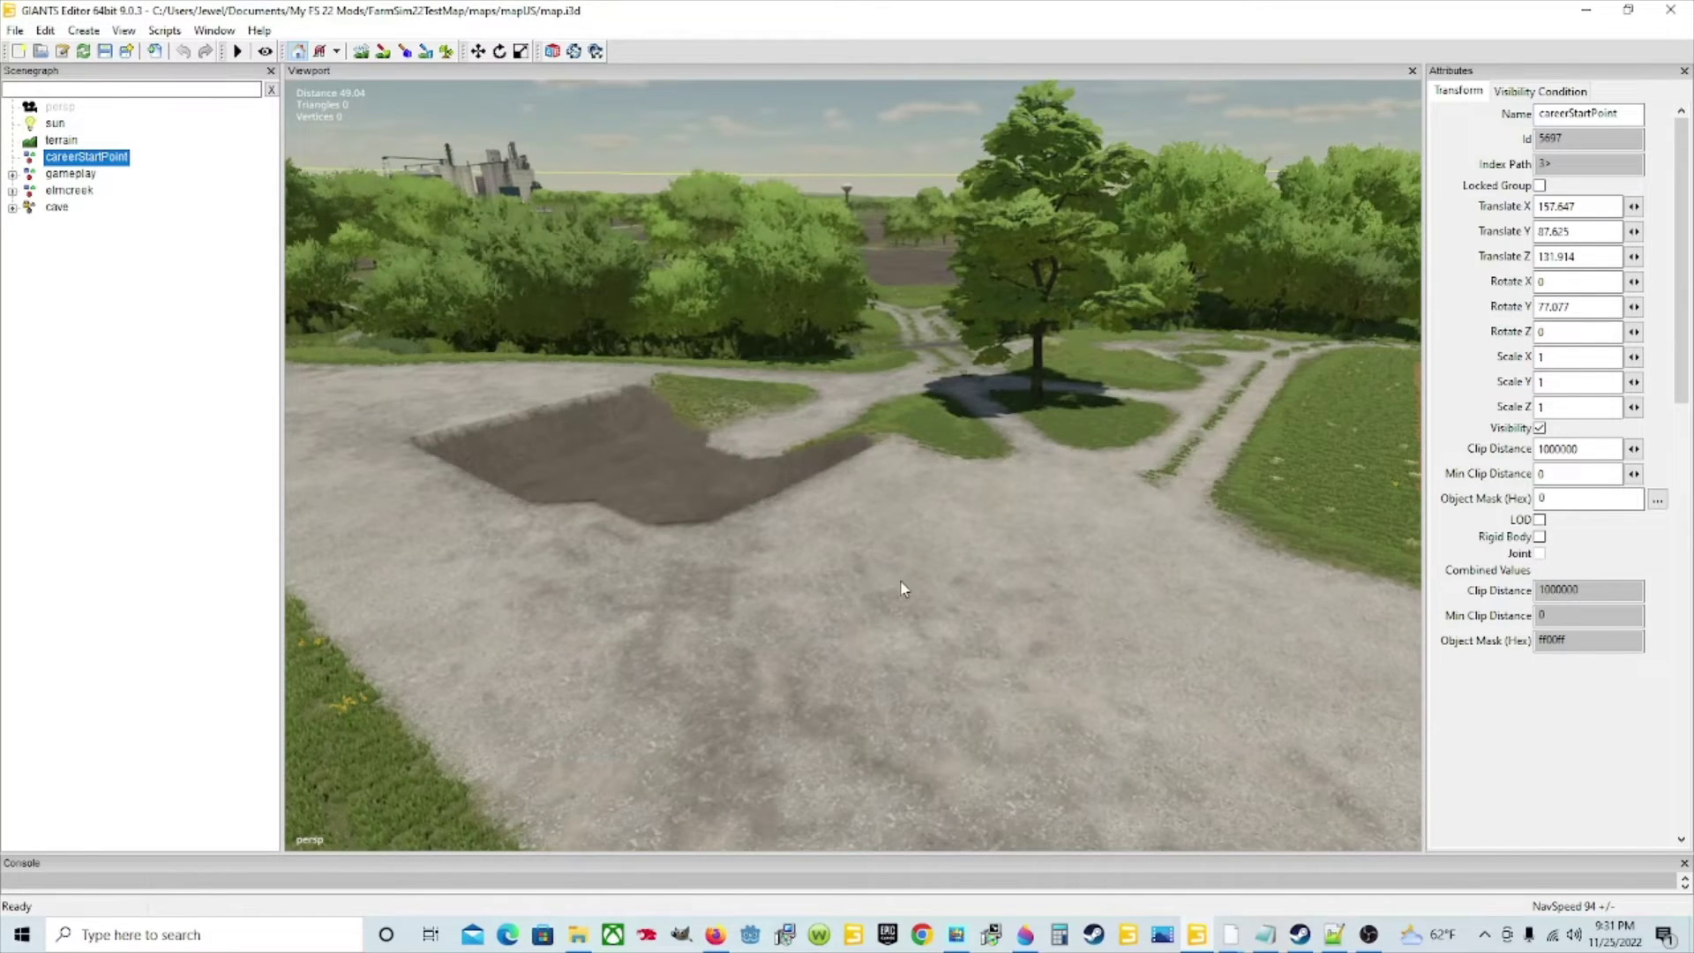
ctrl+shift+click(912, 611)
ctrl+shift+click(904, 608)
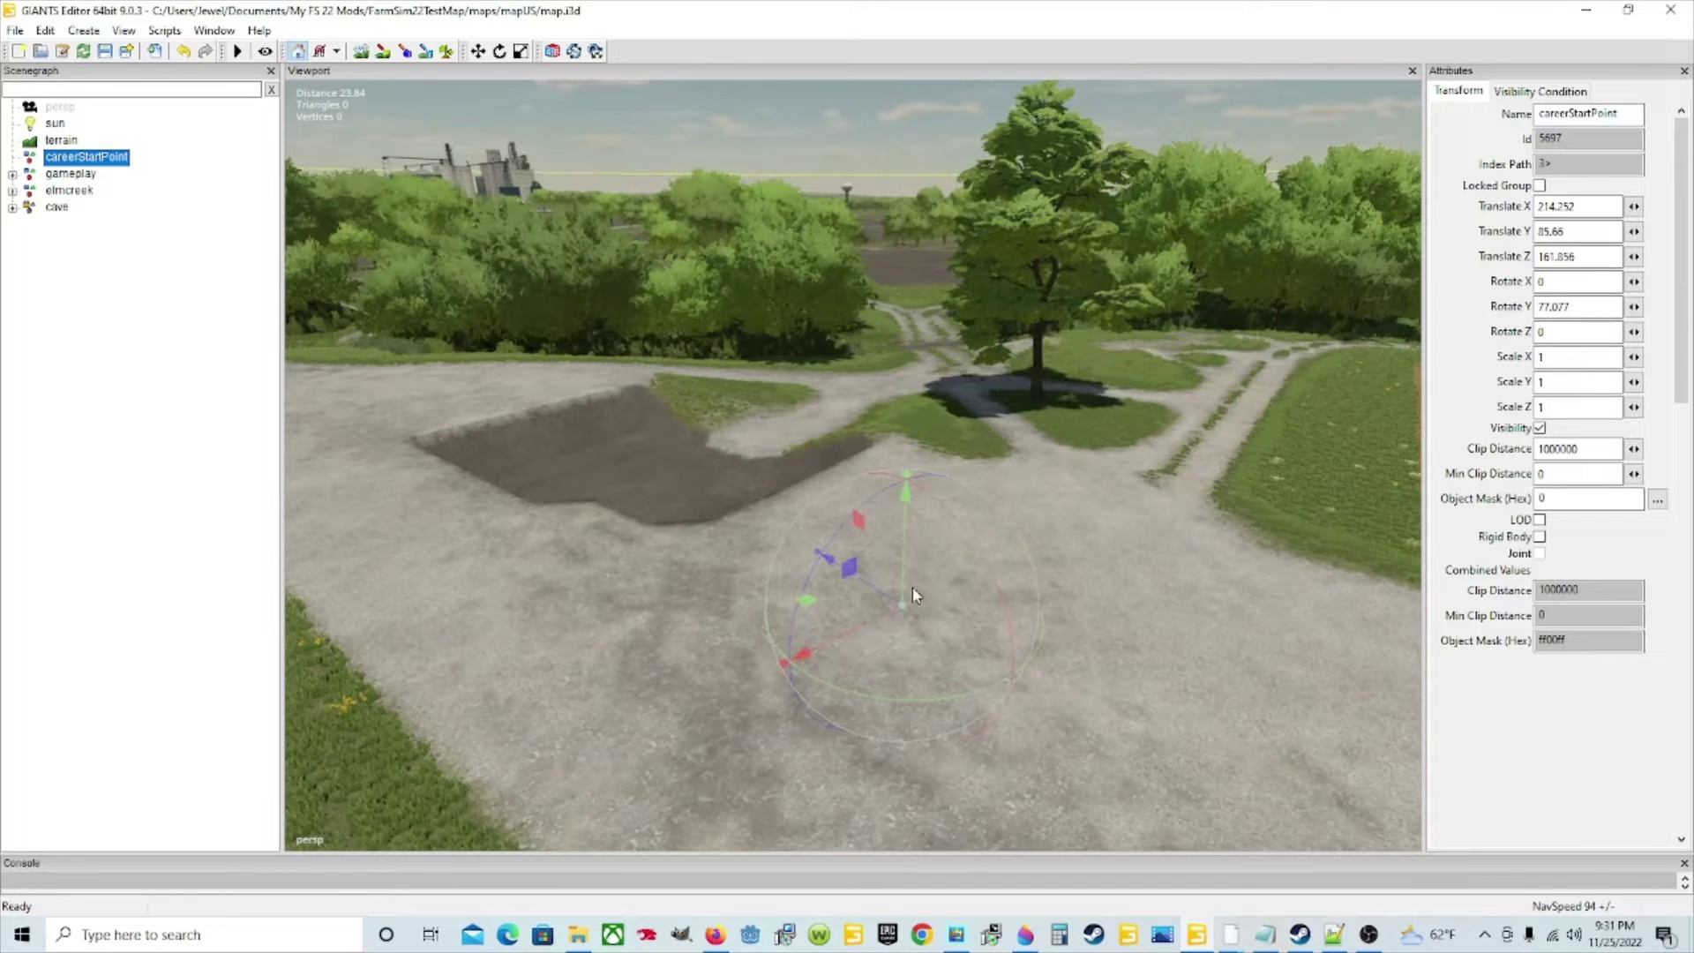
Rotate the careerStartPoint to a new heading and zoom out over the fields and farm
right_drag(719, 615, 1059, 582)
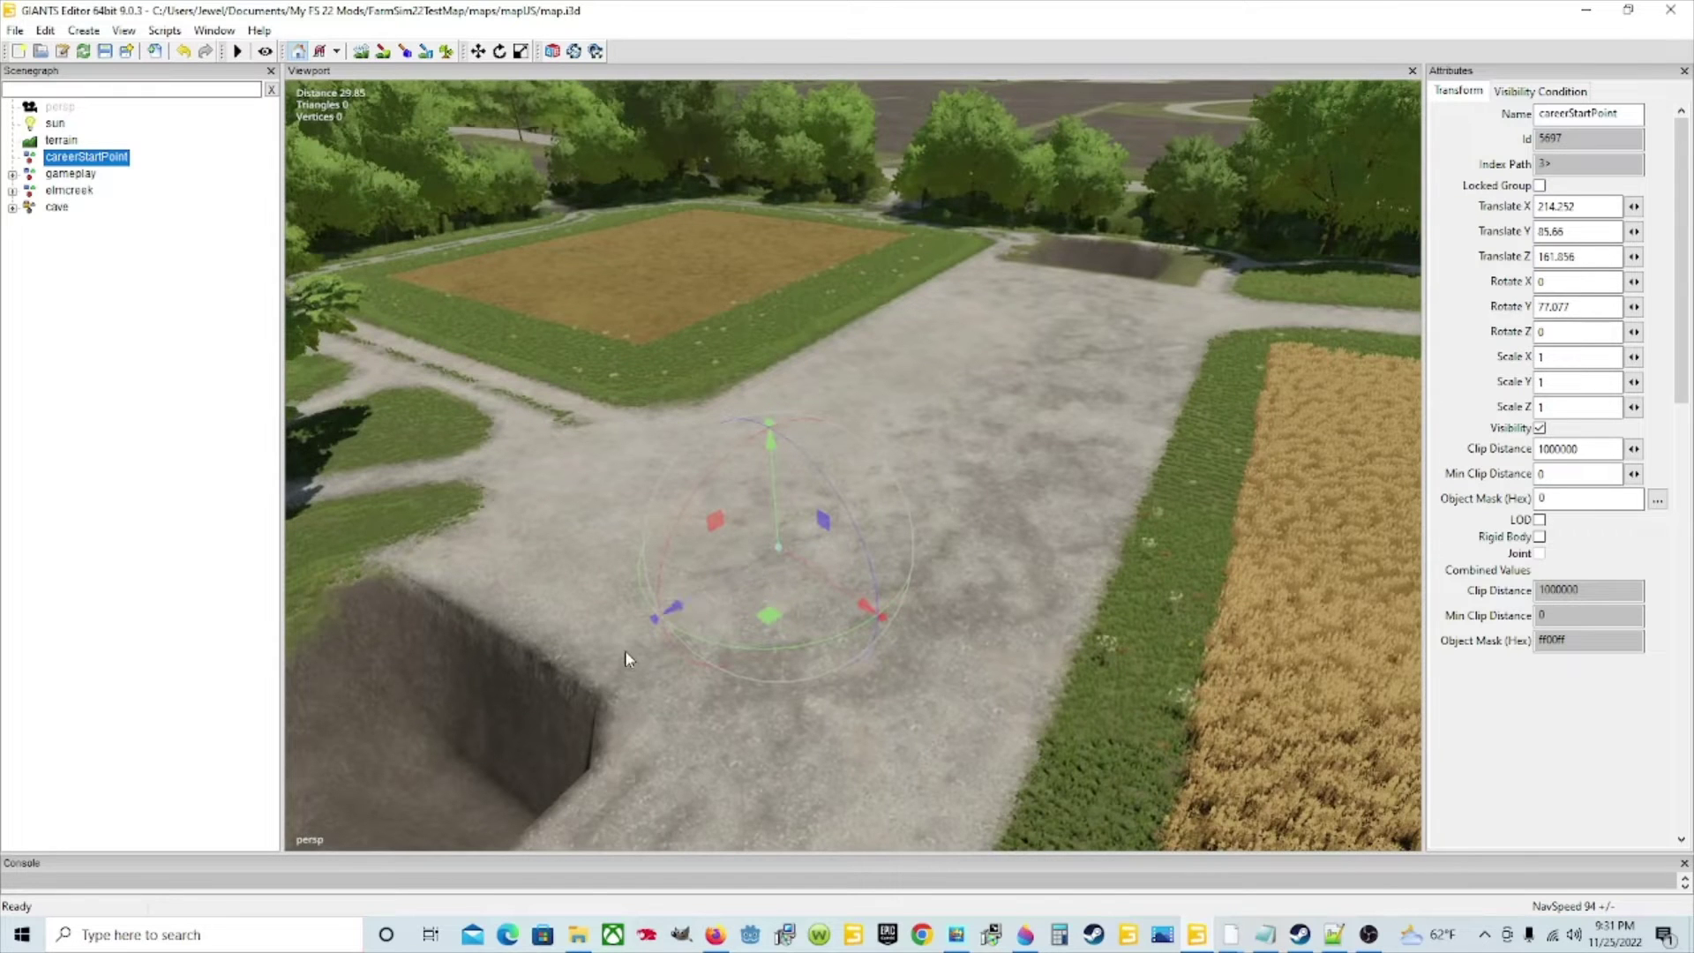
scroll(642, 652, up, 5)
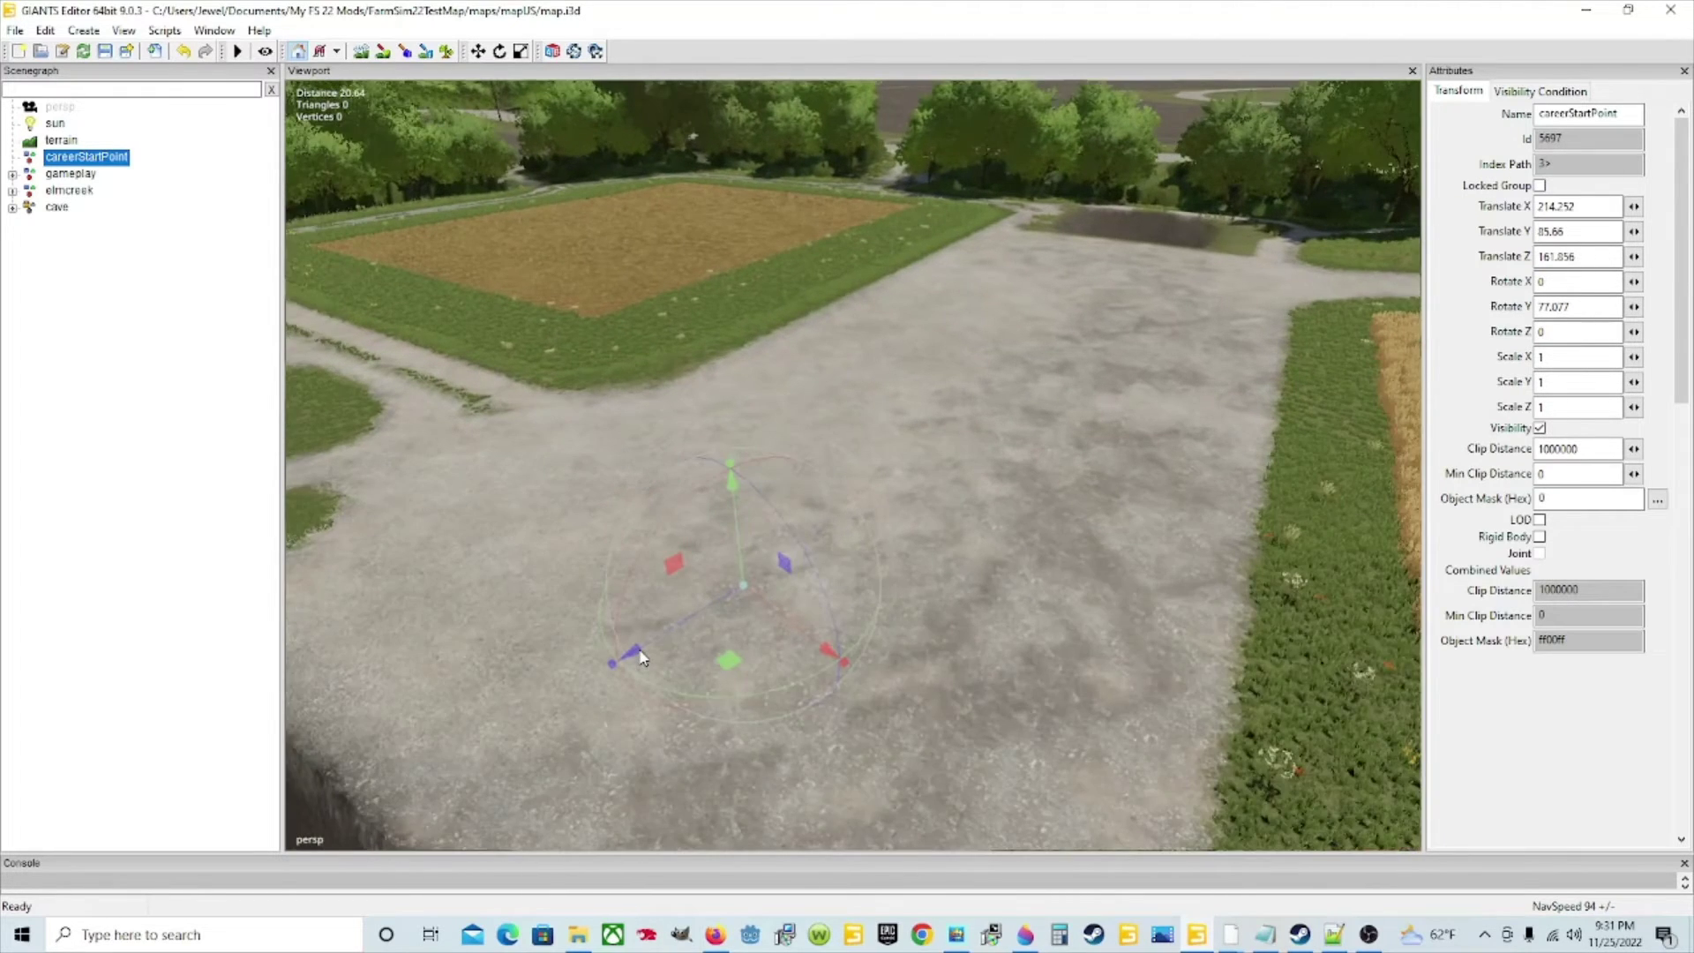
scroll(653, 643, down, 3)
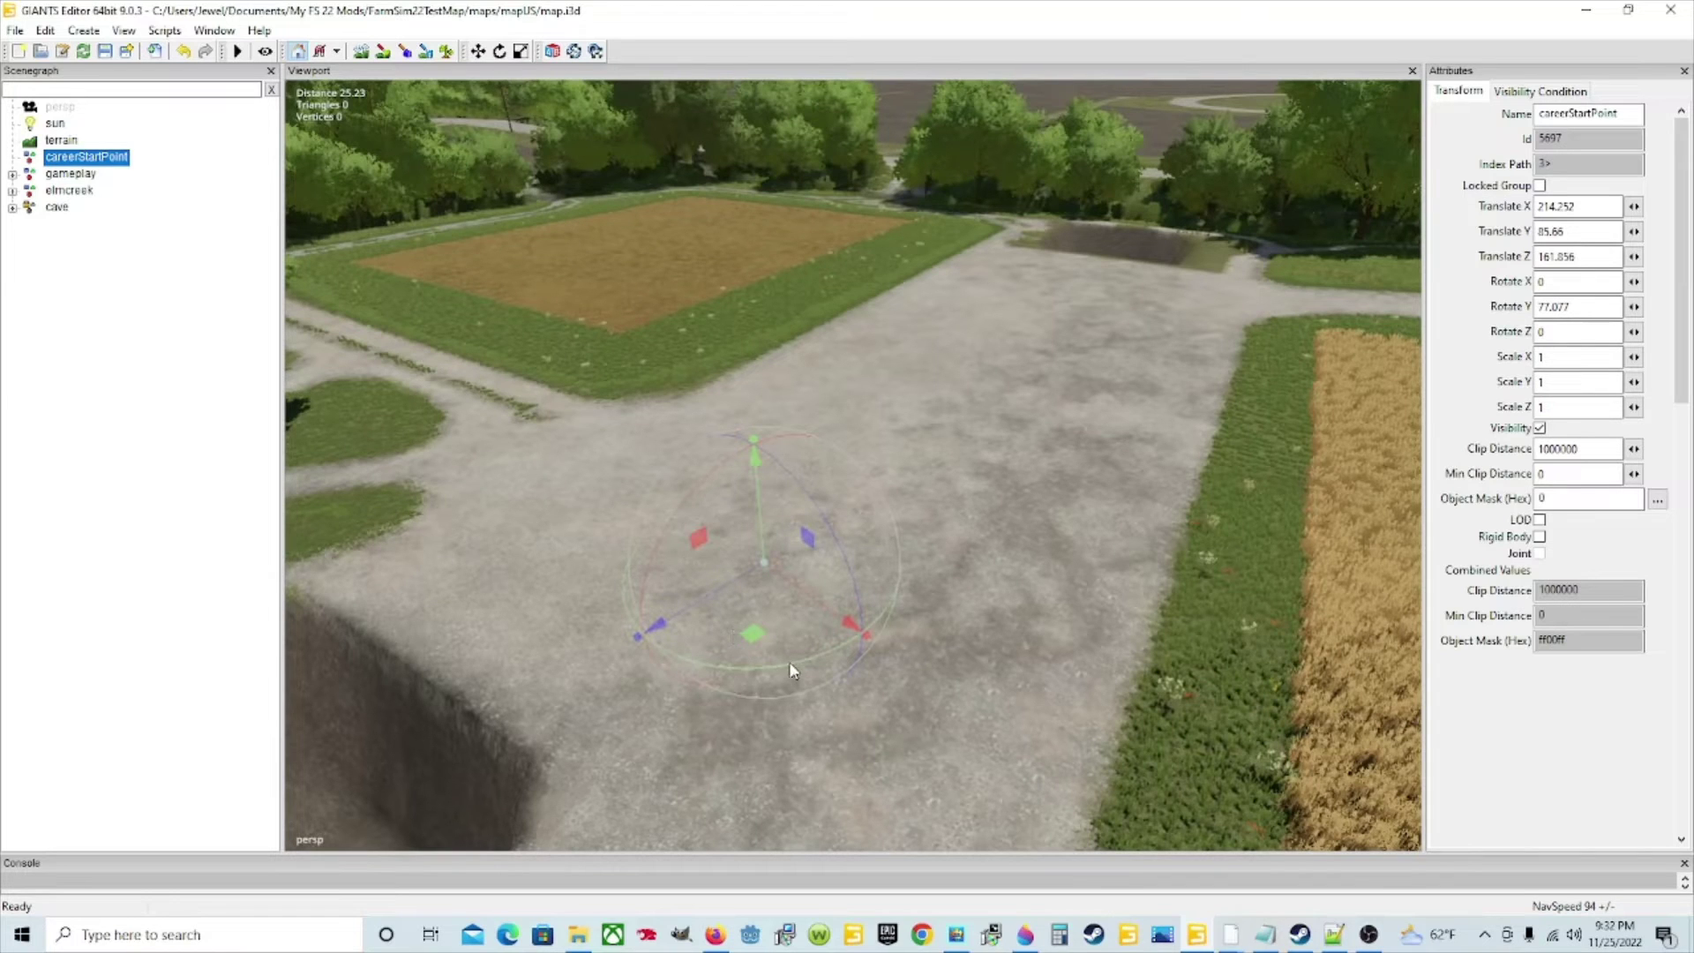
drag(788, 661, 945, 446)
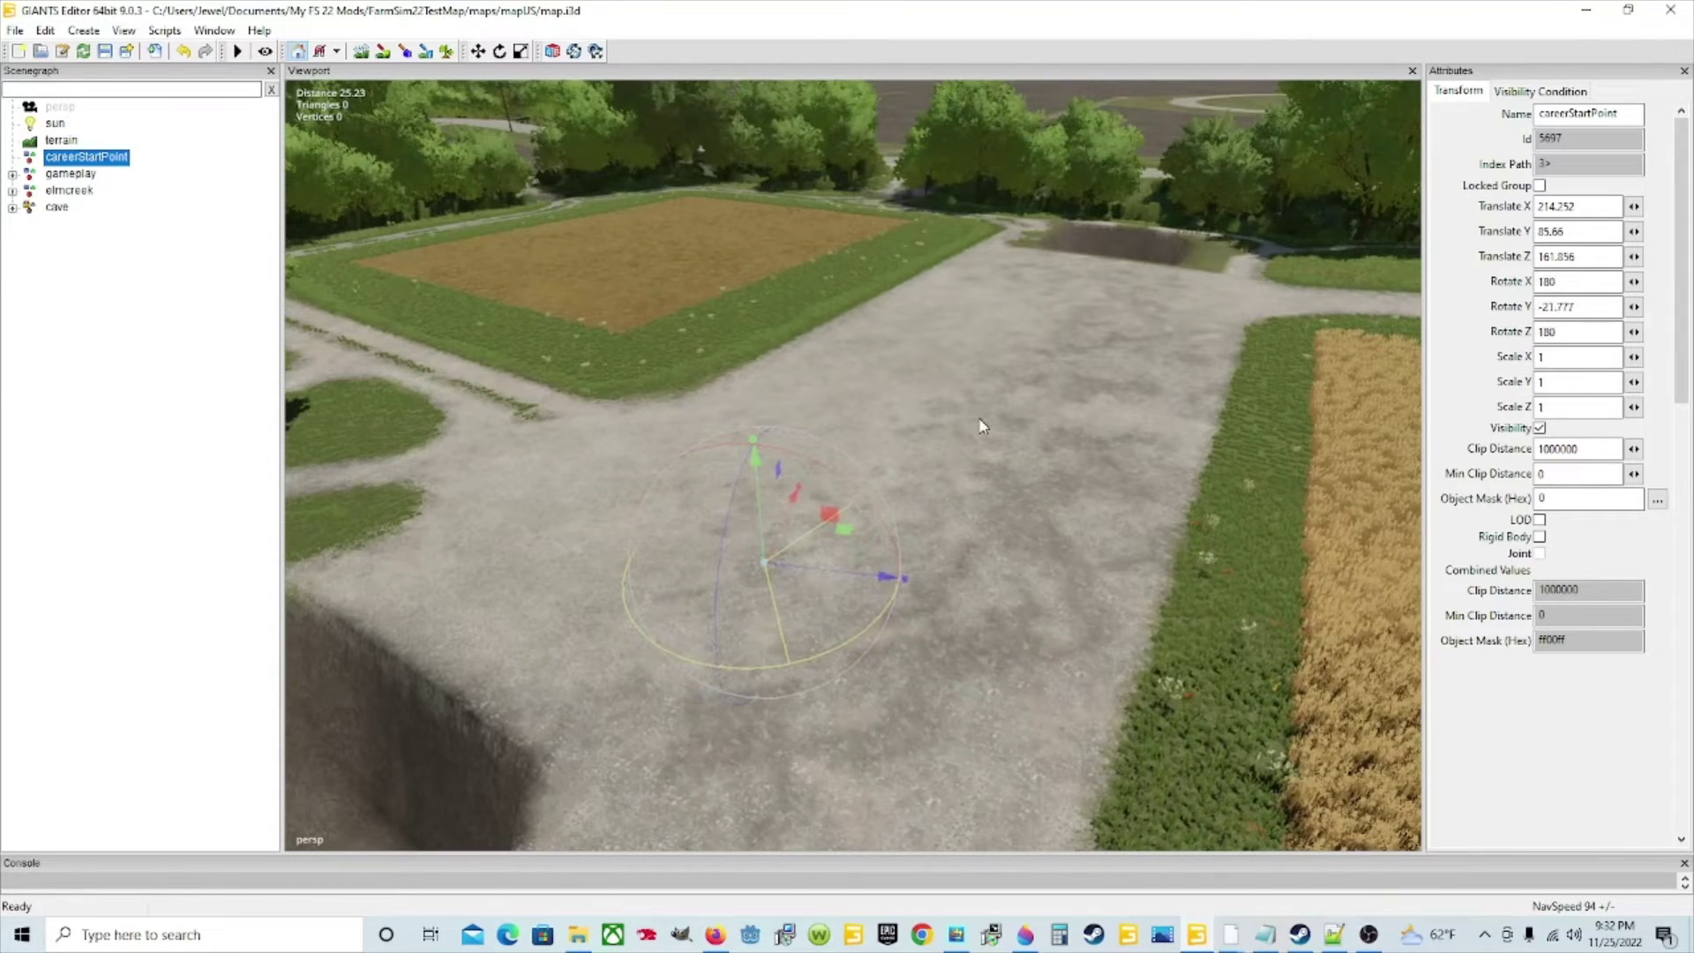
drag(863, 626, 911, 602)
middle_drag(833, 616, 821, 711)
middle_drag(922, 622, 1267, 489)
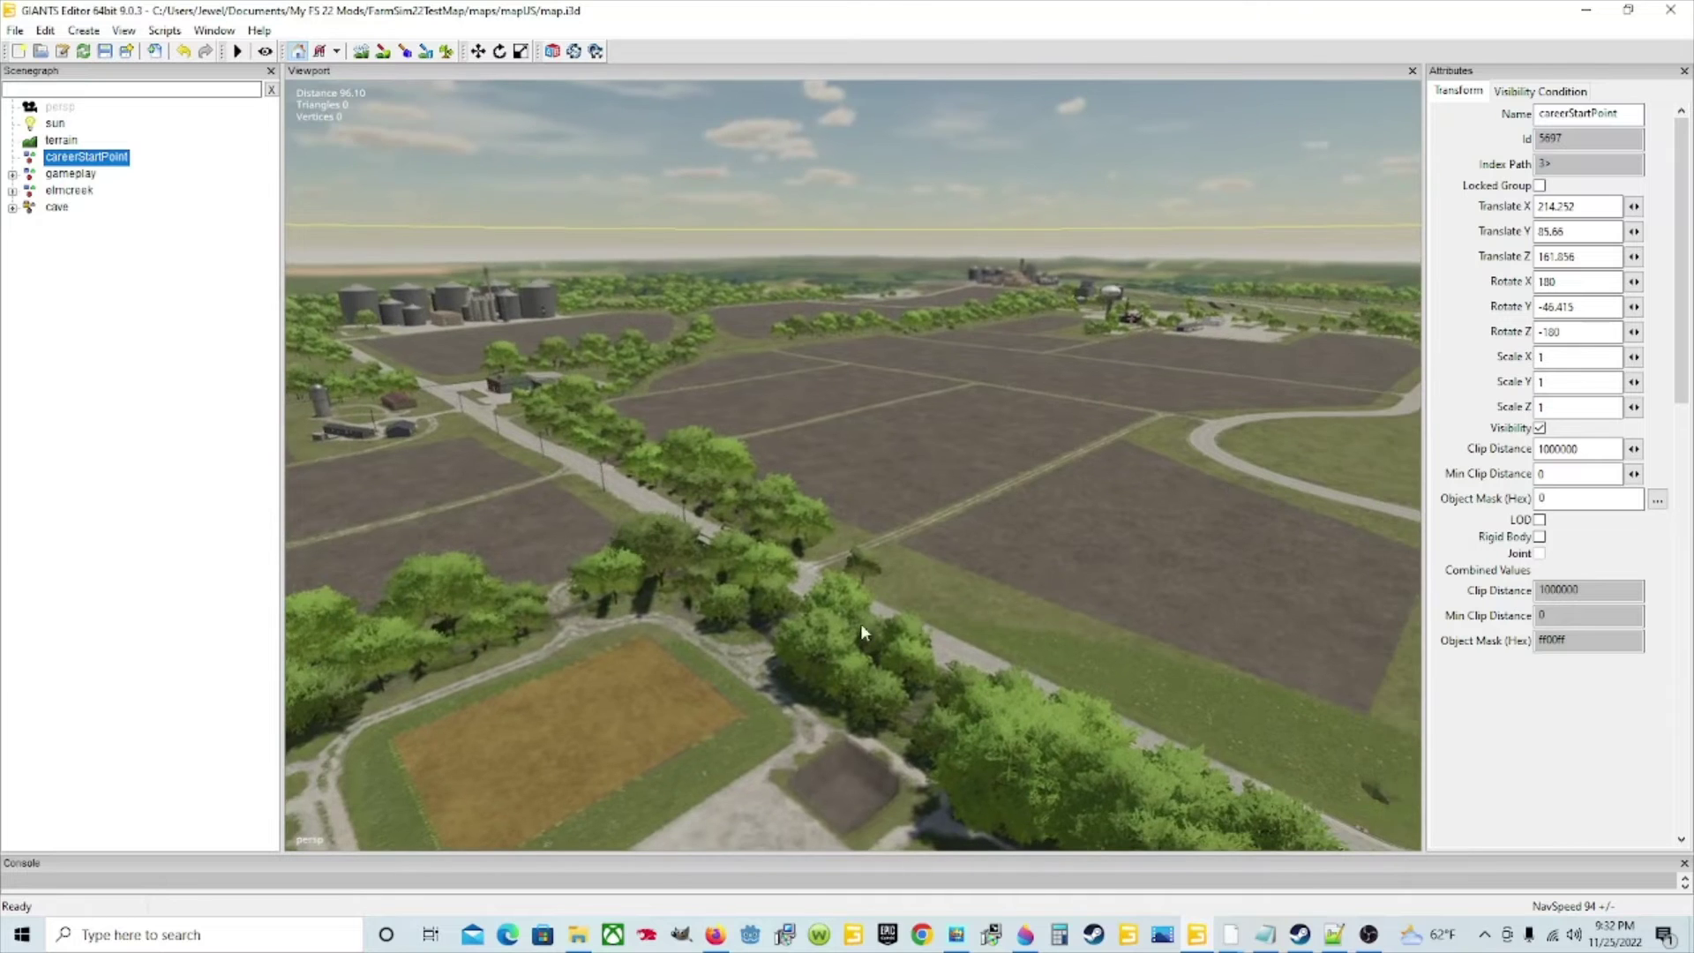
middle_drag(818, 632, 536, 332)
Expand the gameplay, elmcreek and cave groups and select the oak, inspecting its LOD1 mesh
click(12, 173)
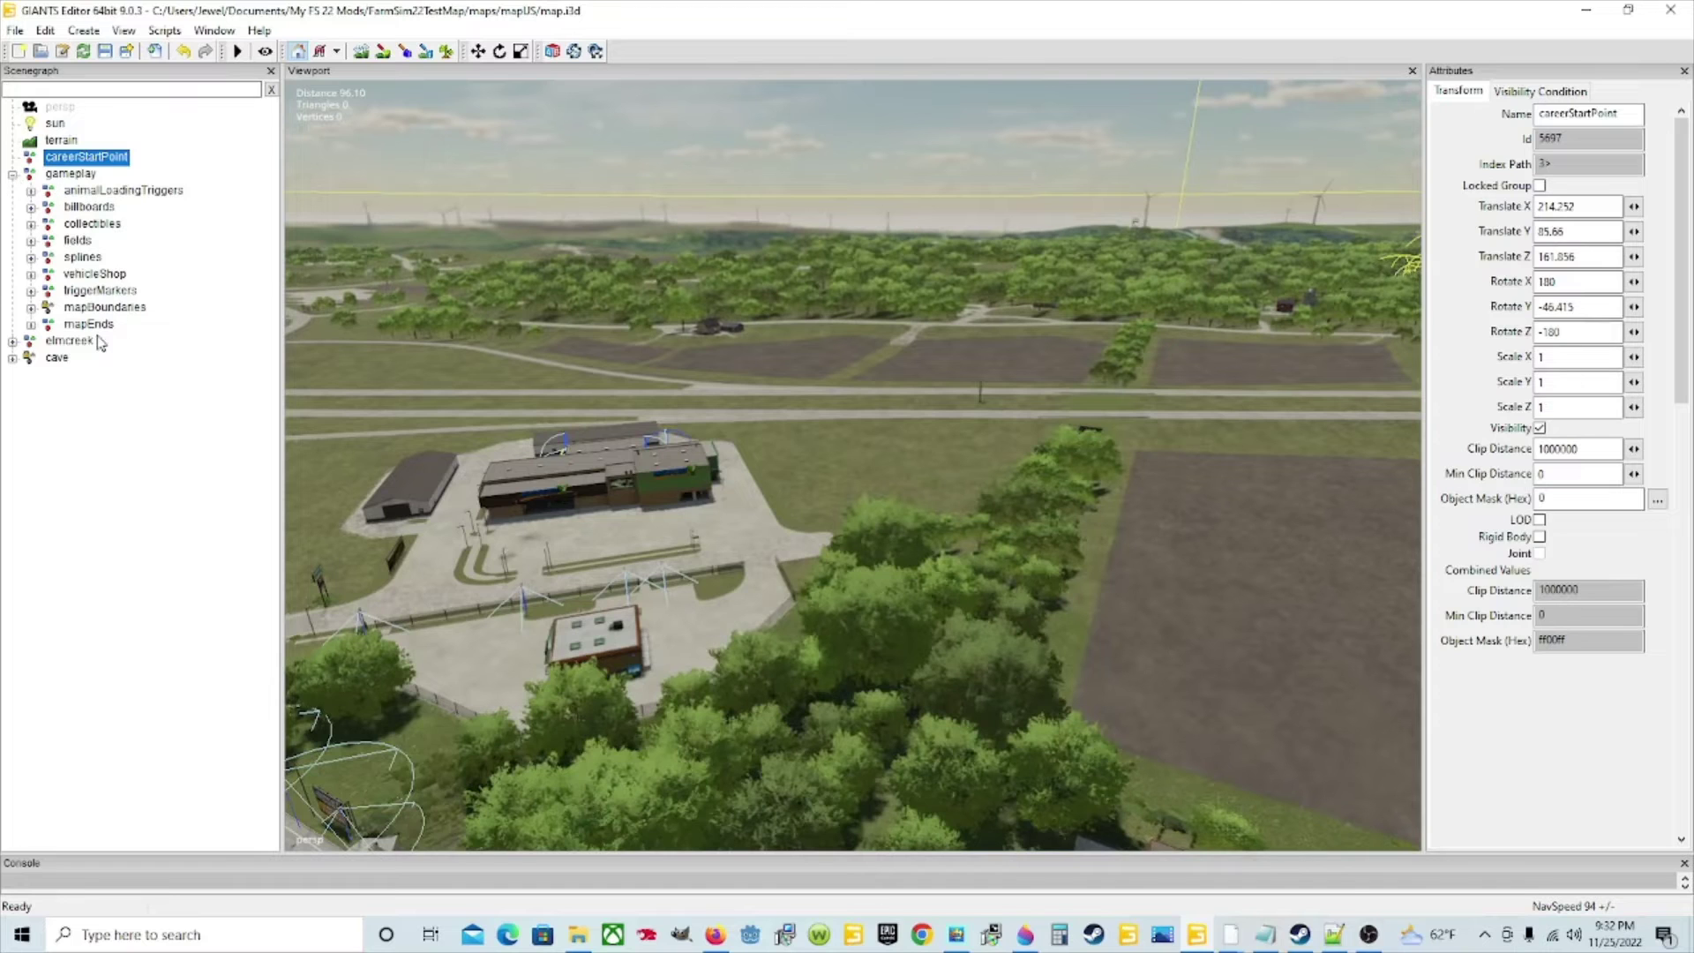
click(12, 341)
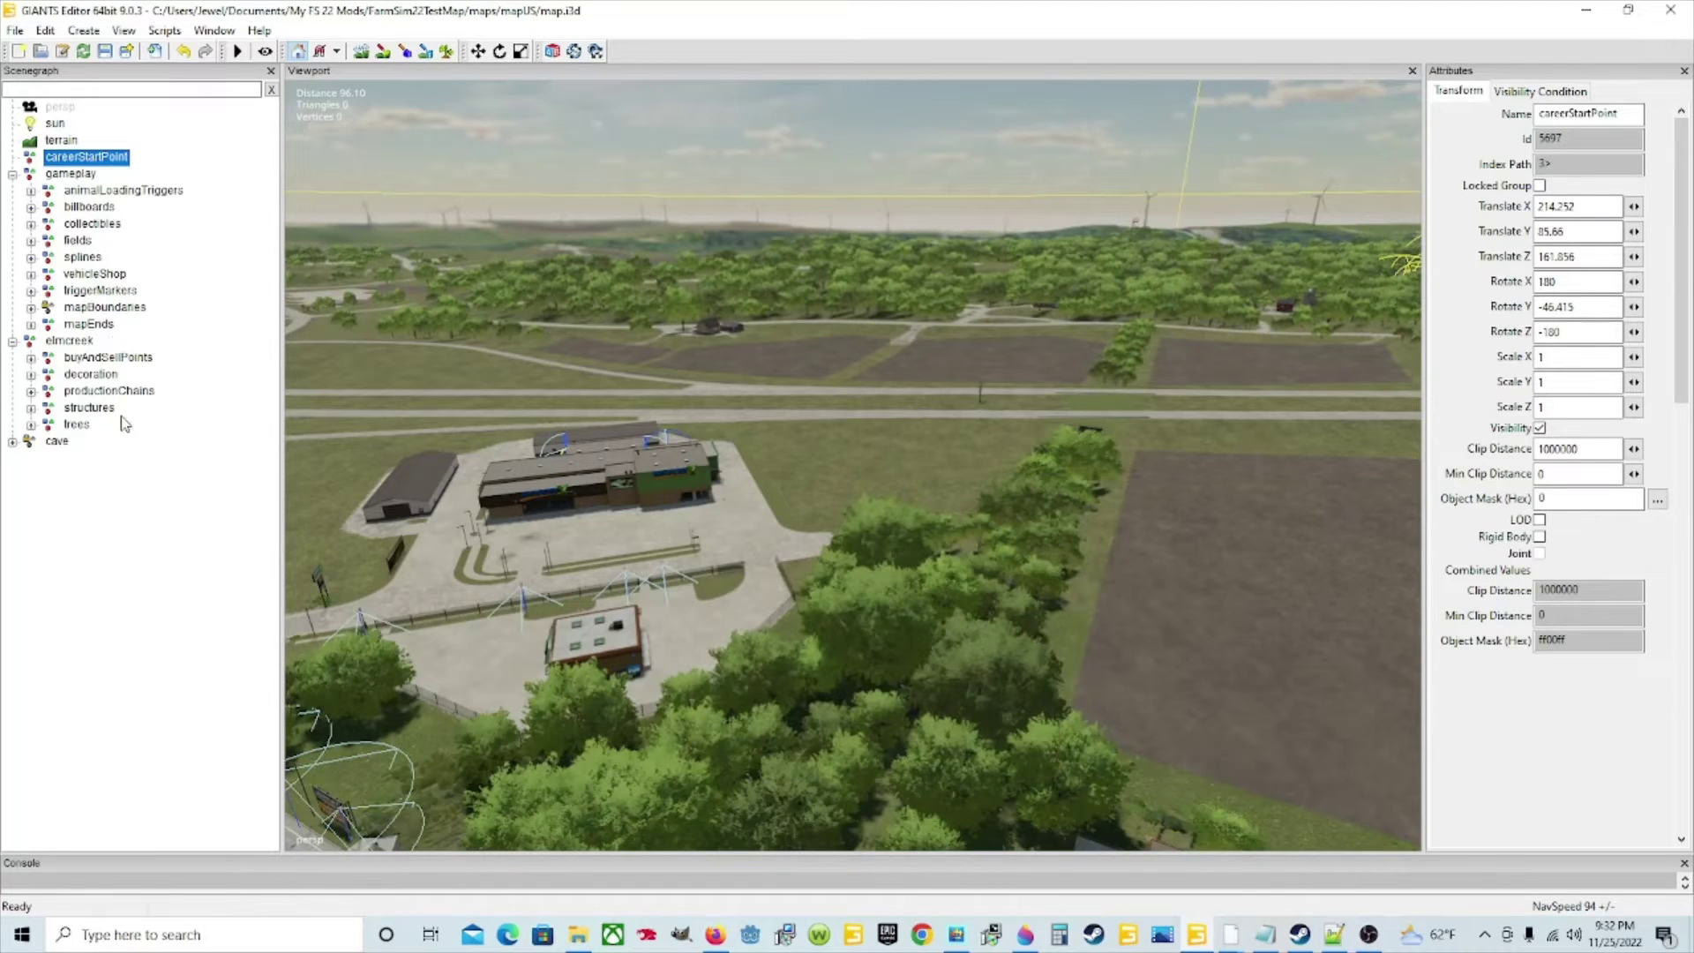
click(13, 443)
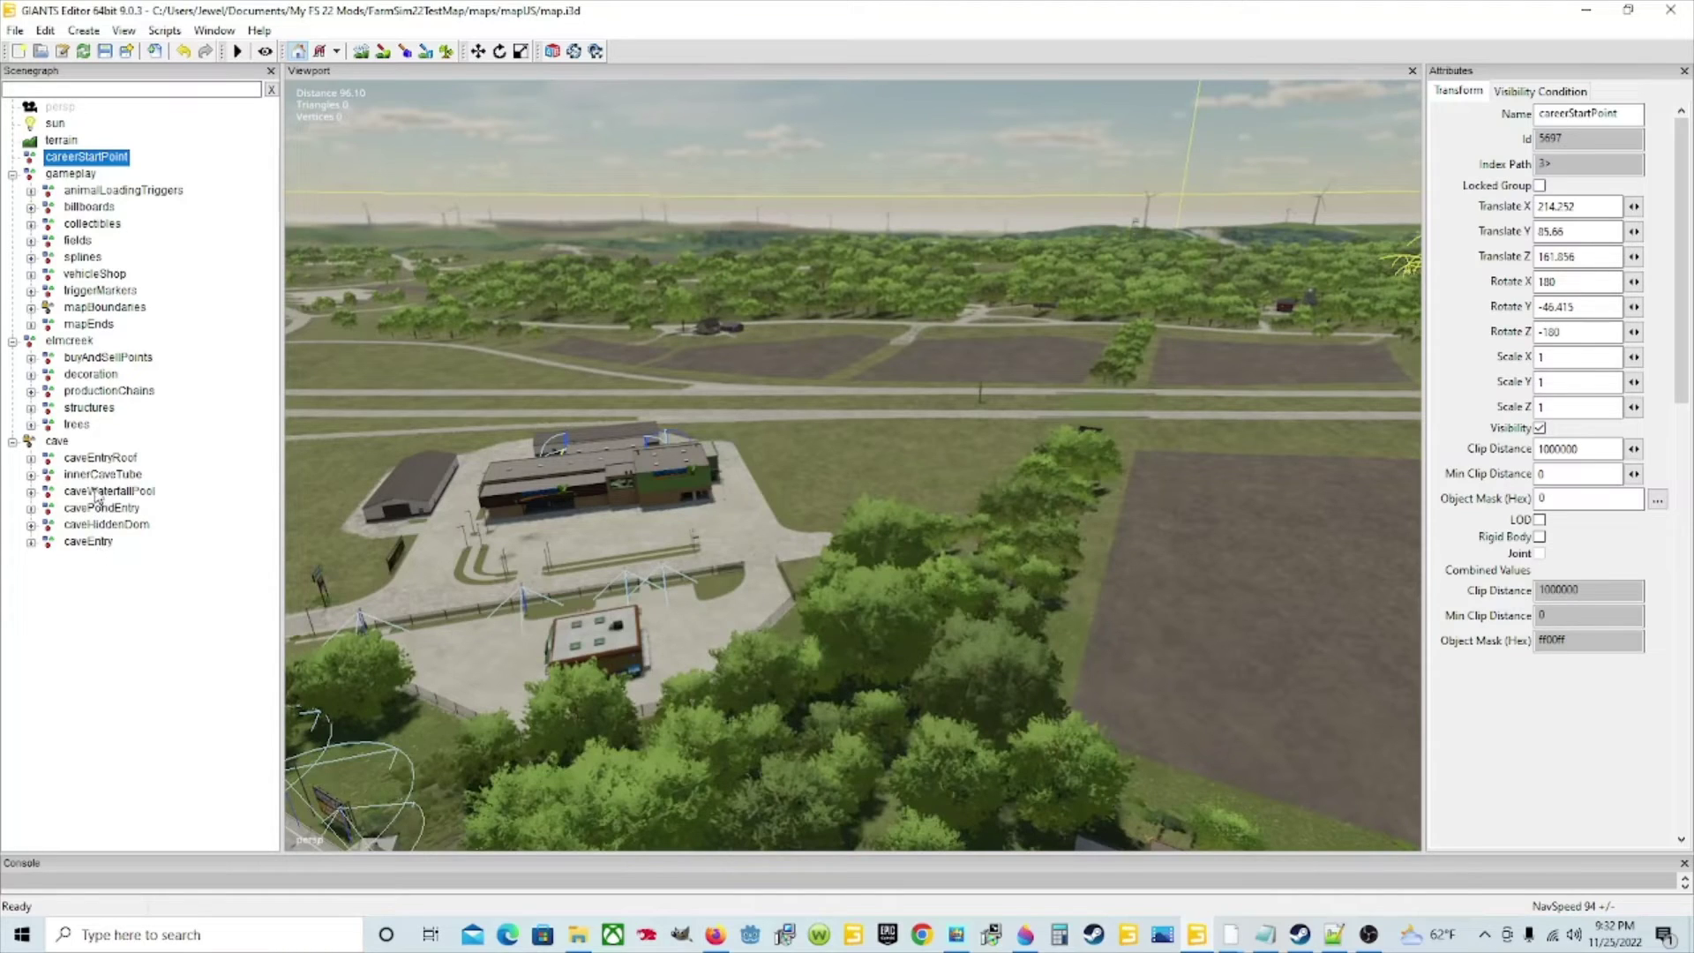
right_drag(668, 439, 650, 487)
click(650, 487)
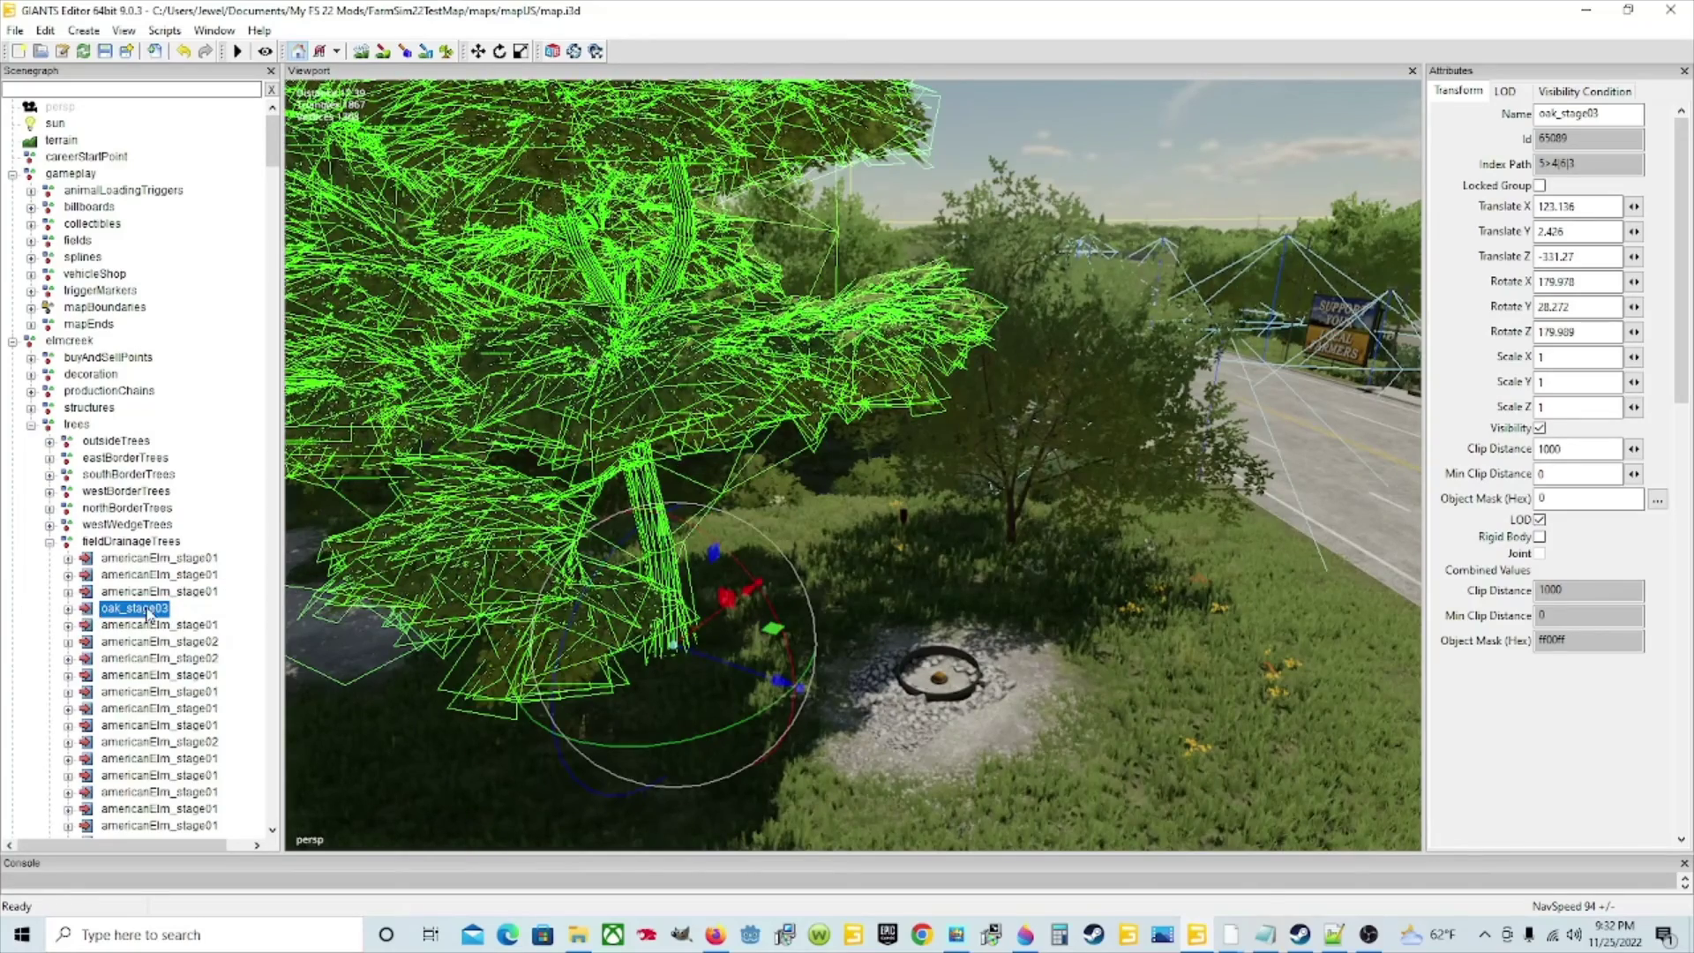
click(69, 609)
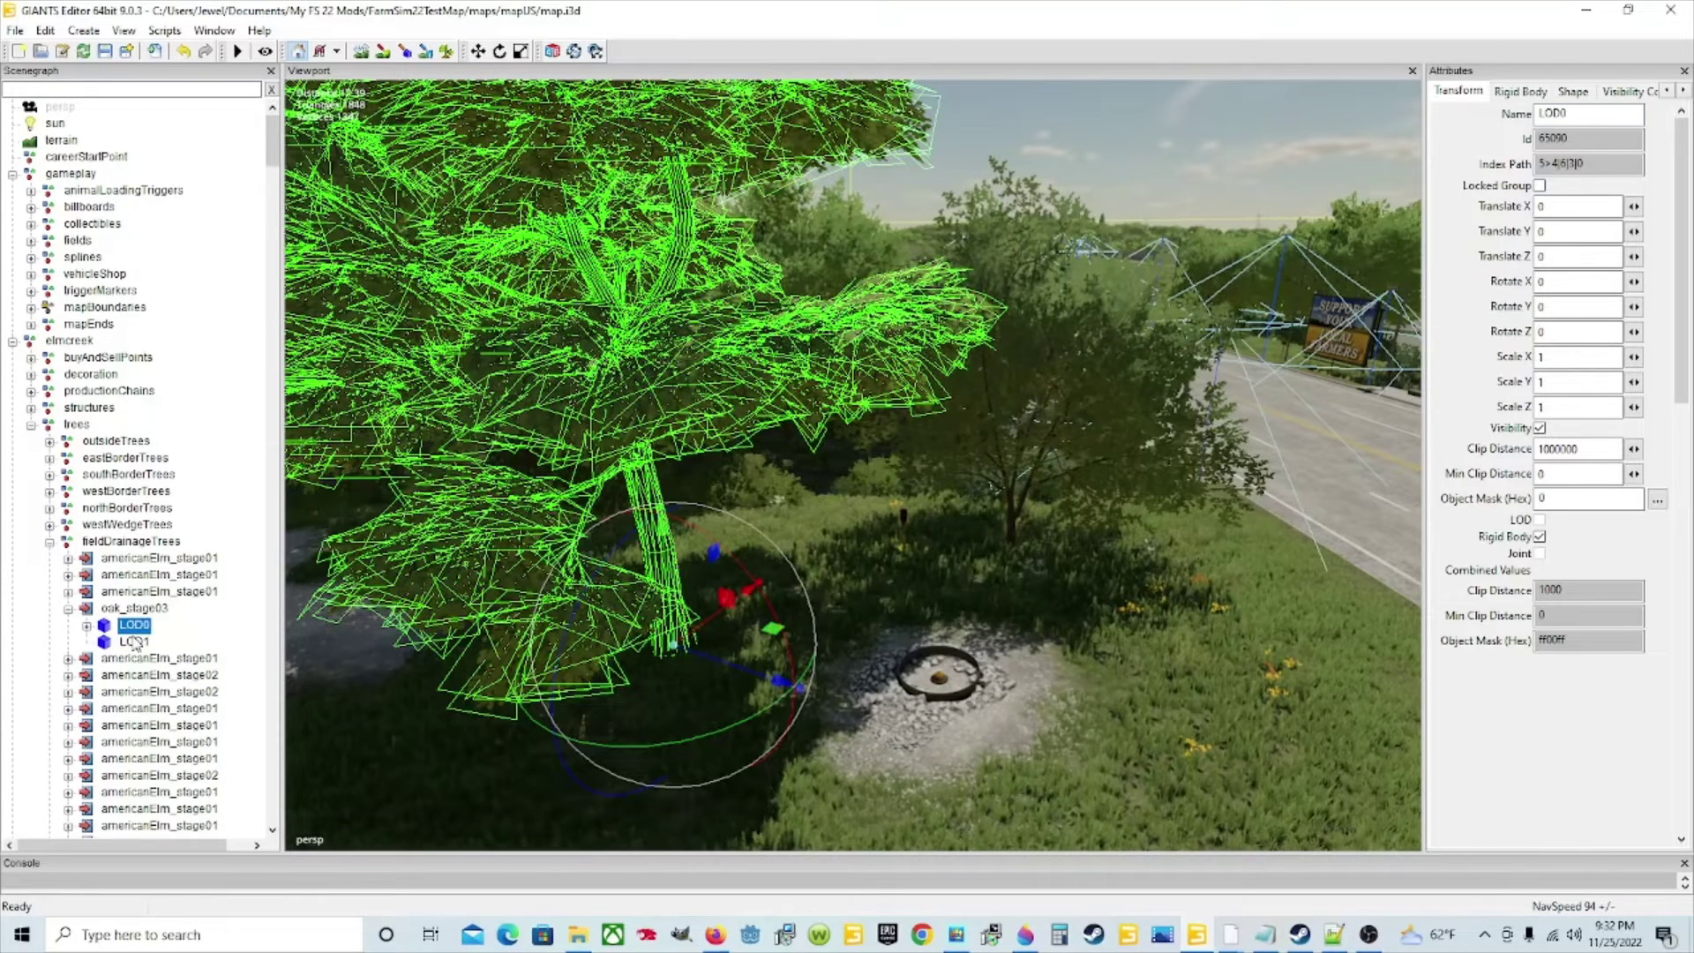
click(134, 642)
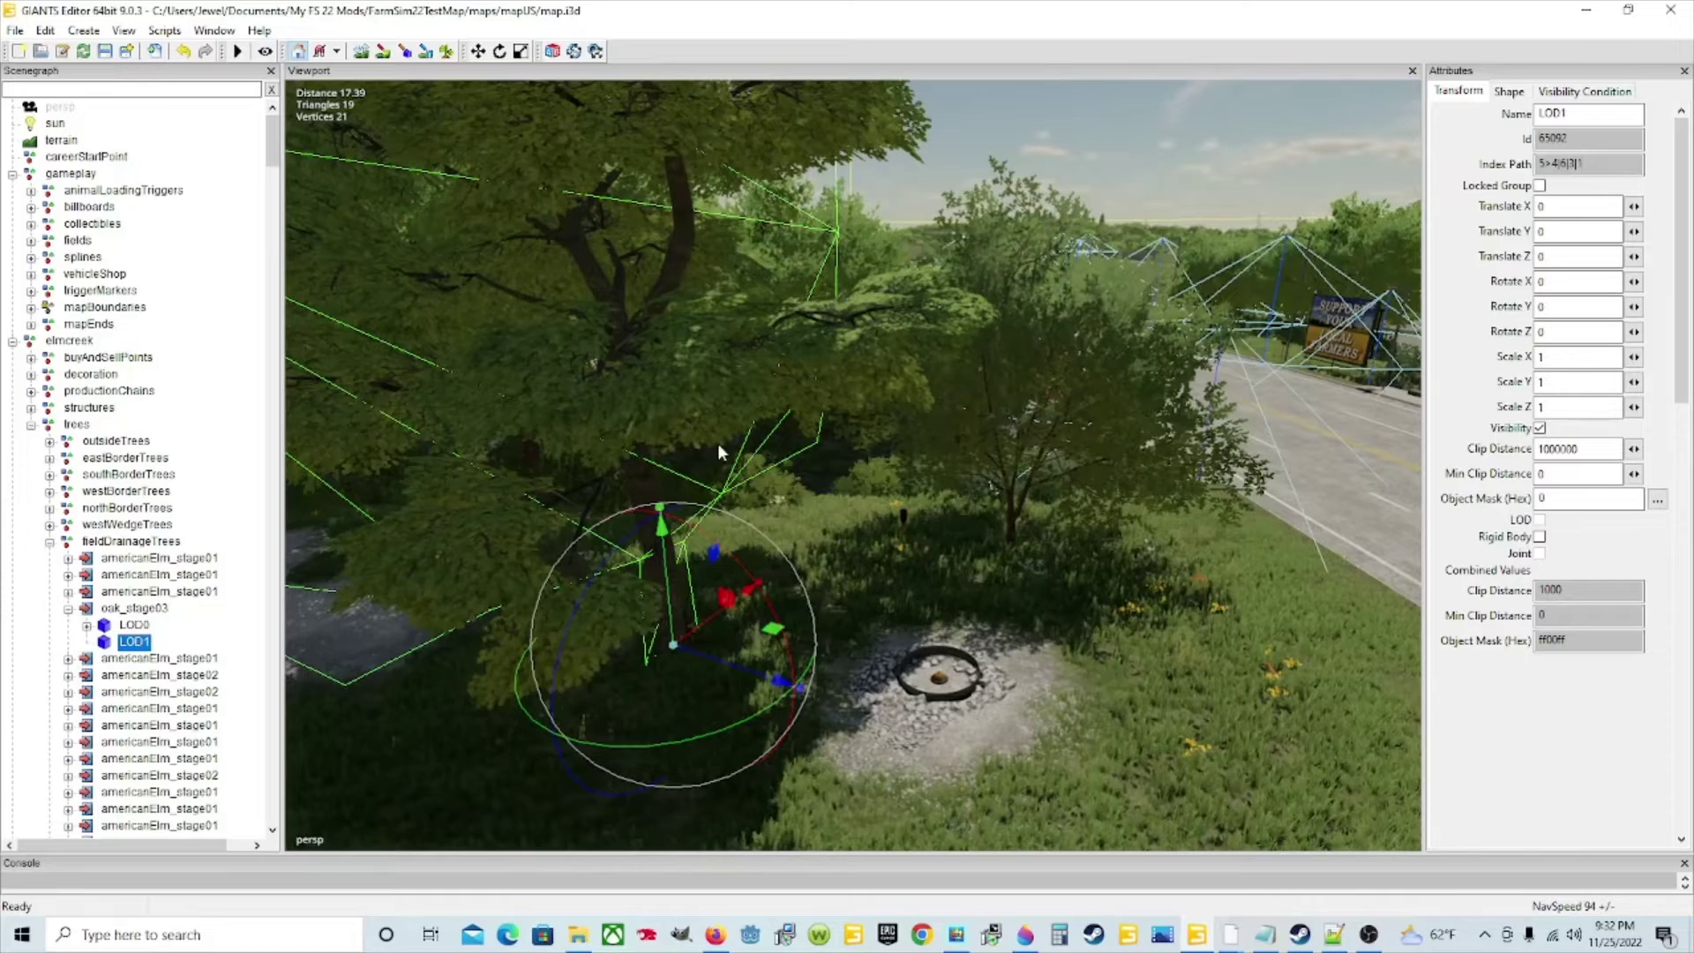
Reselect the whole oak_stage03 tree and delete it
right_drag(751, 415, 674, 461)
right_drag(794, 529, 805, 830)
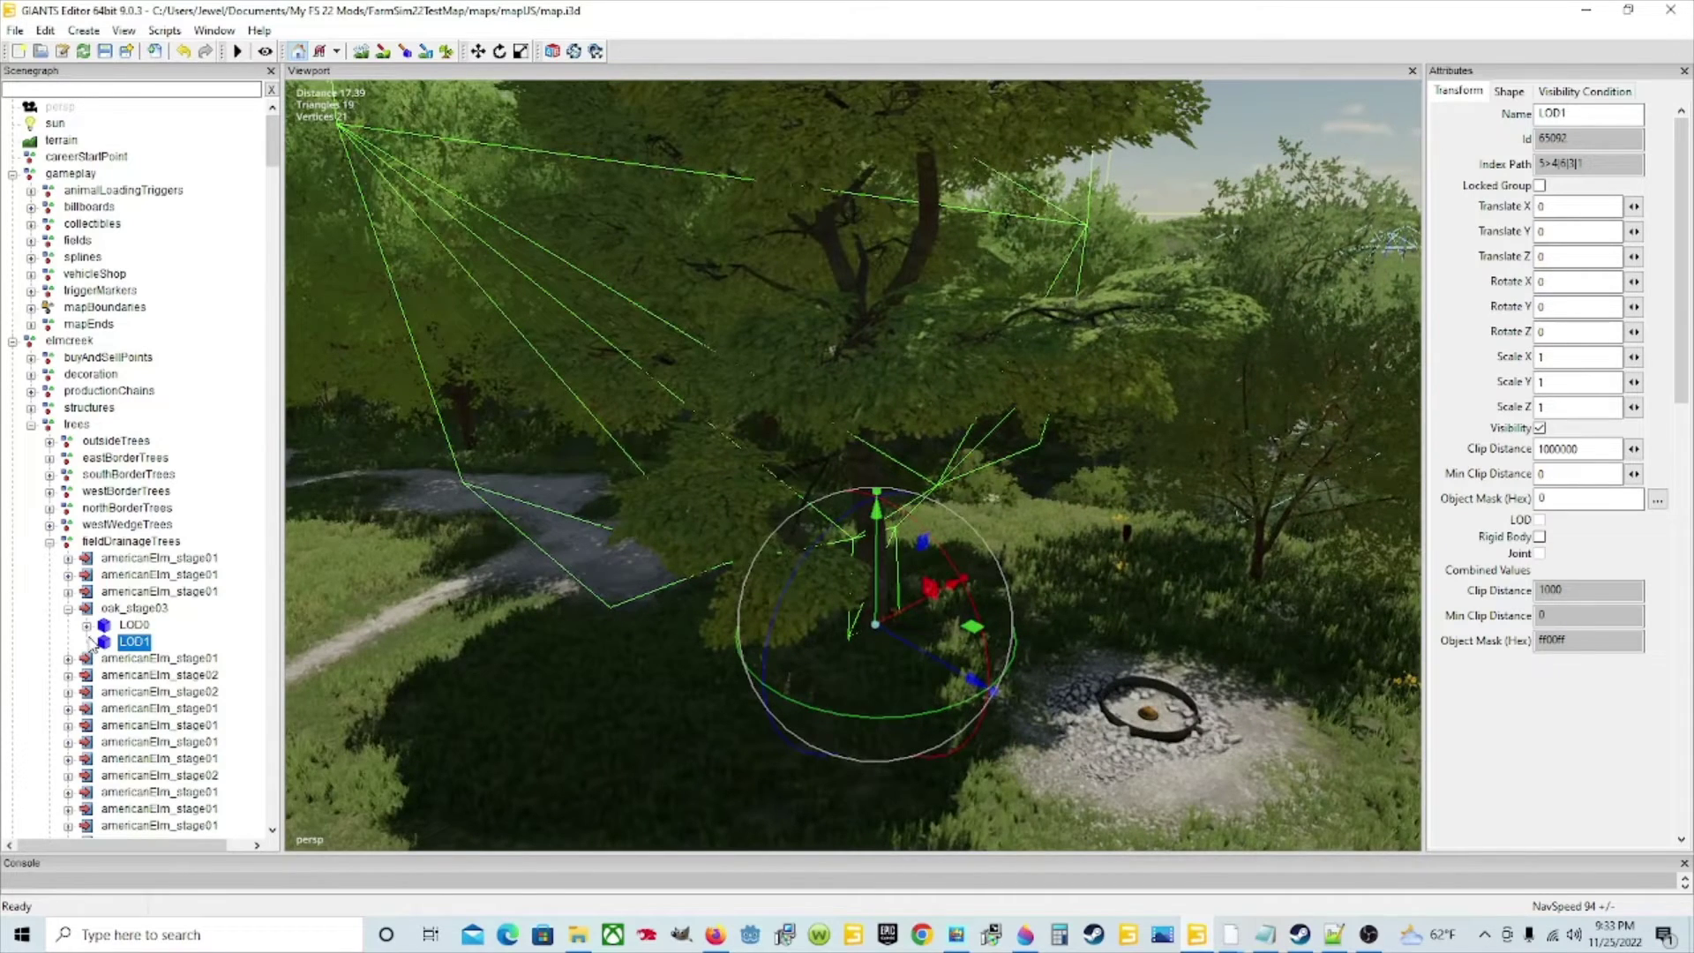
click(134, 608)
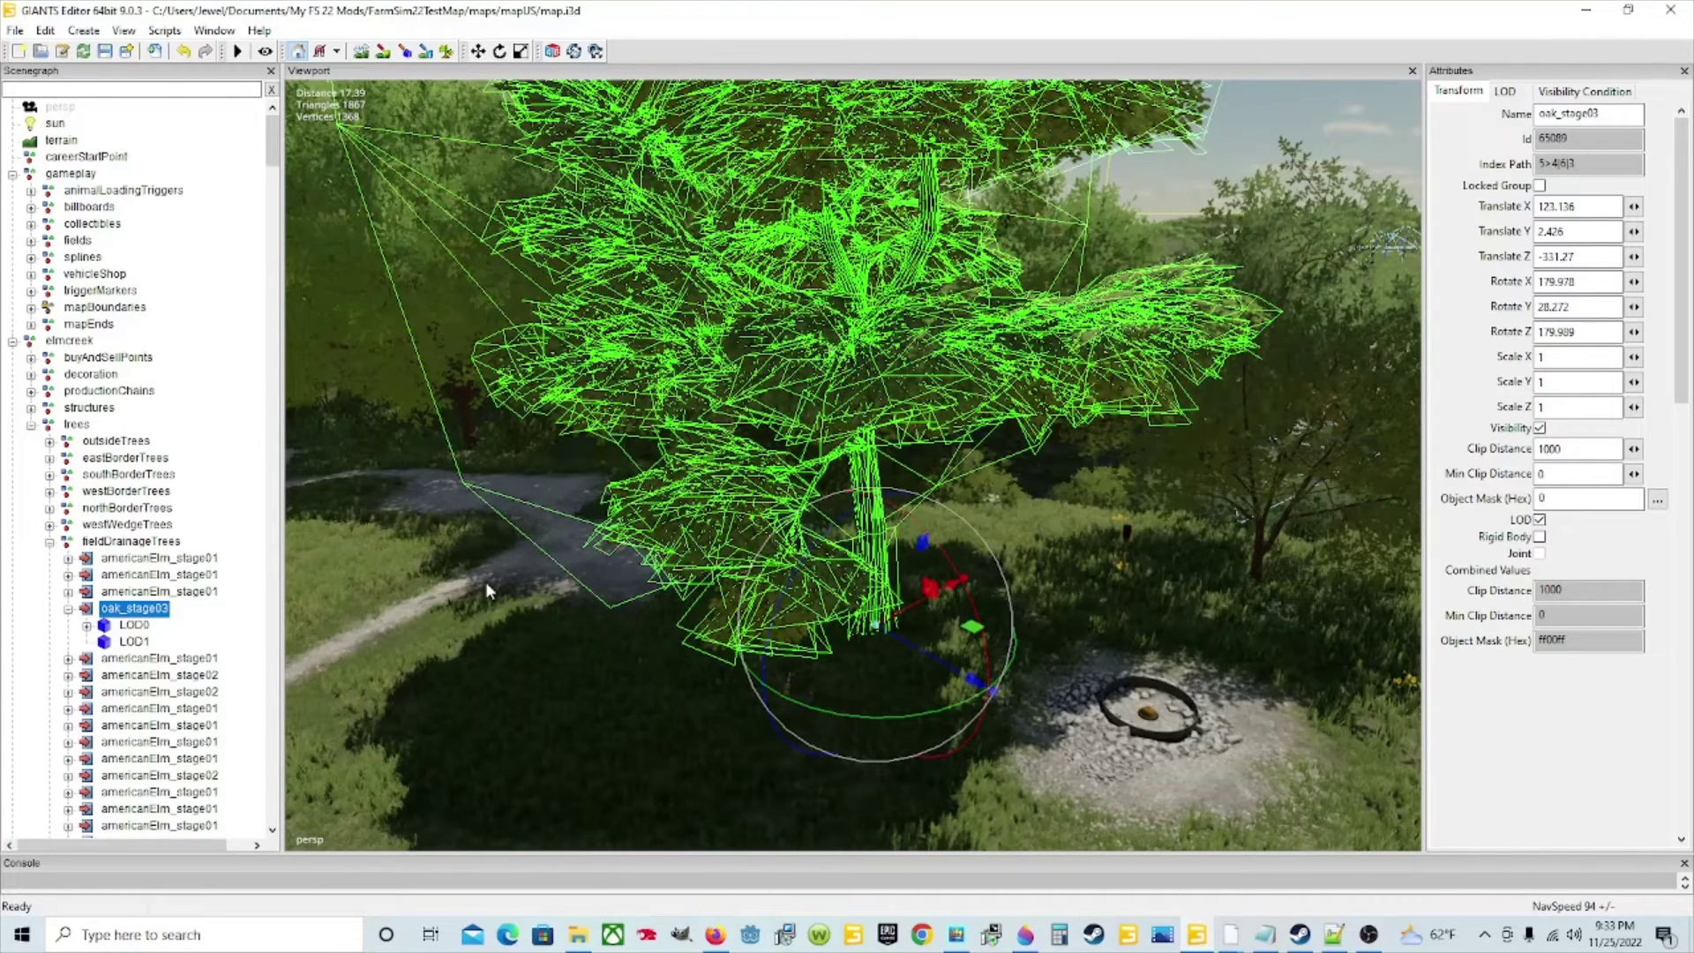
key(Delete)
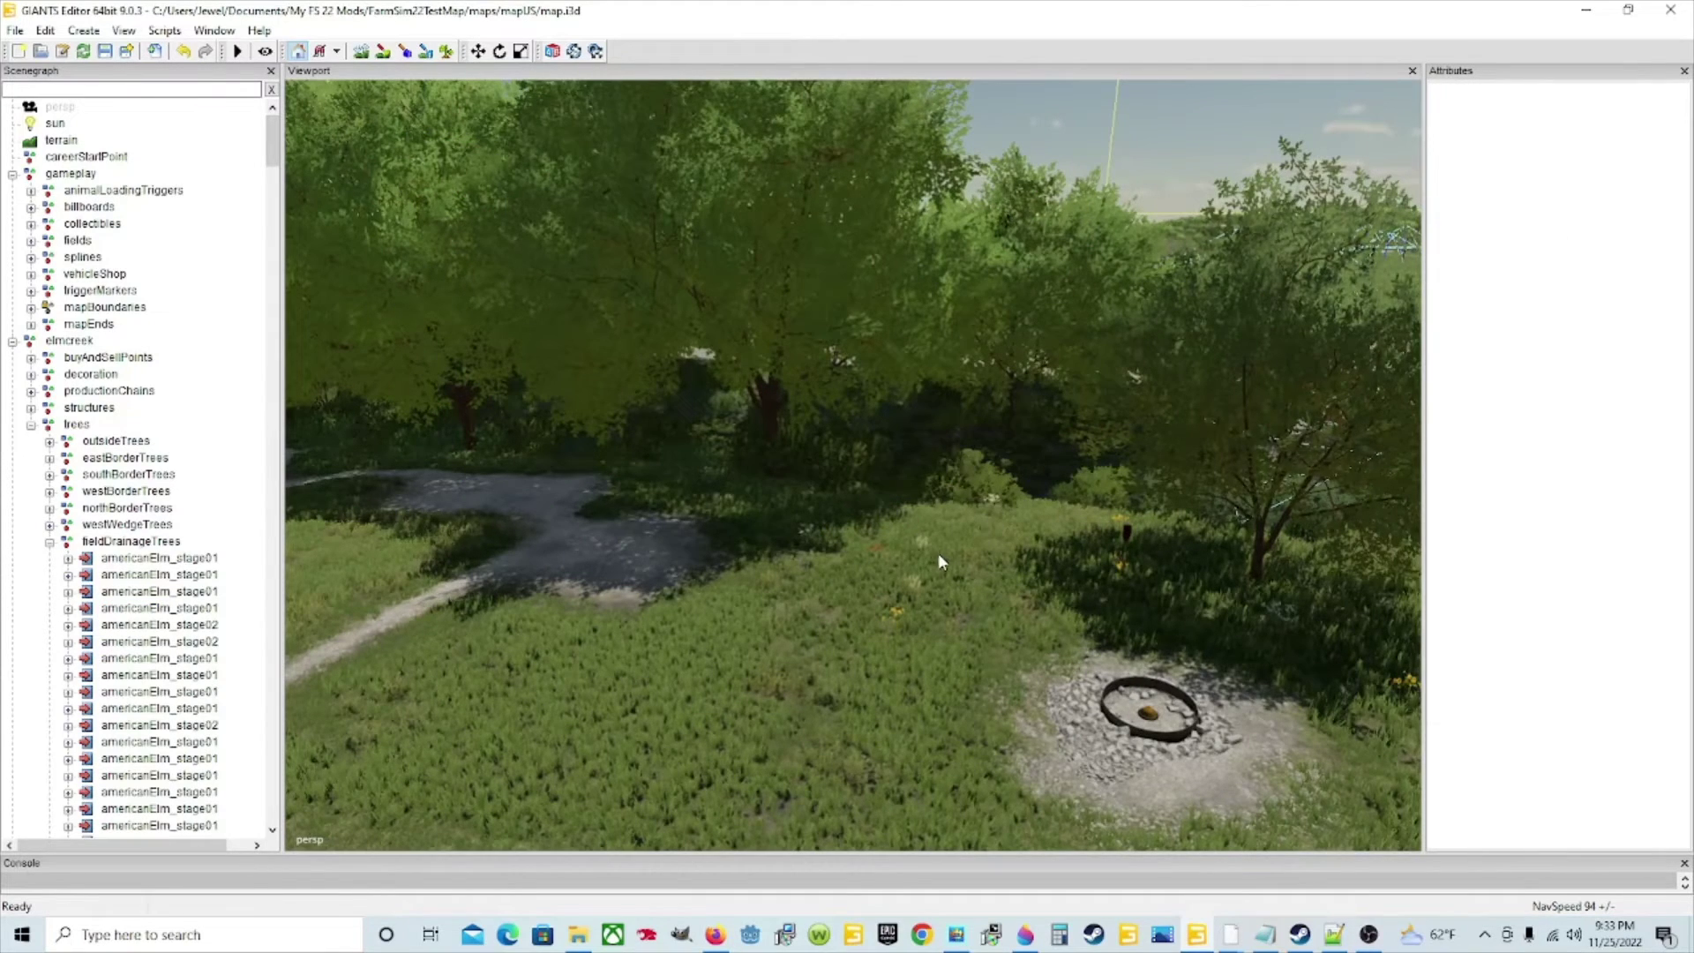
Undo the deletion so oak_stage03 stands beside the fire ring again
right_drag(934, 556, 1098, 473)
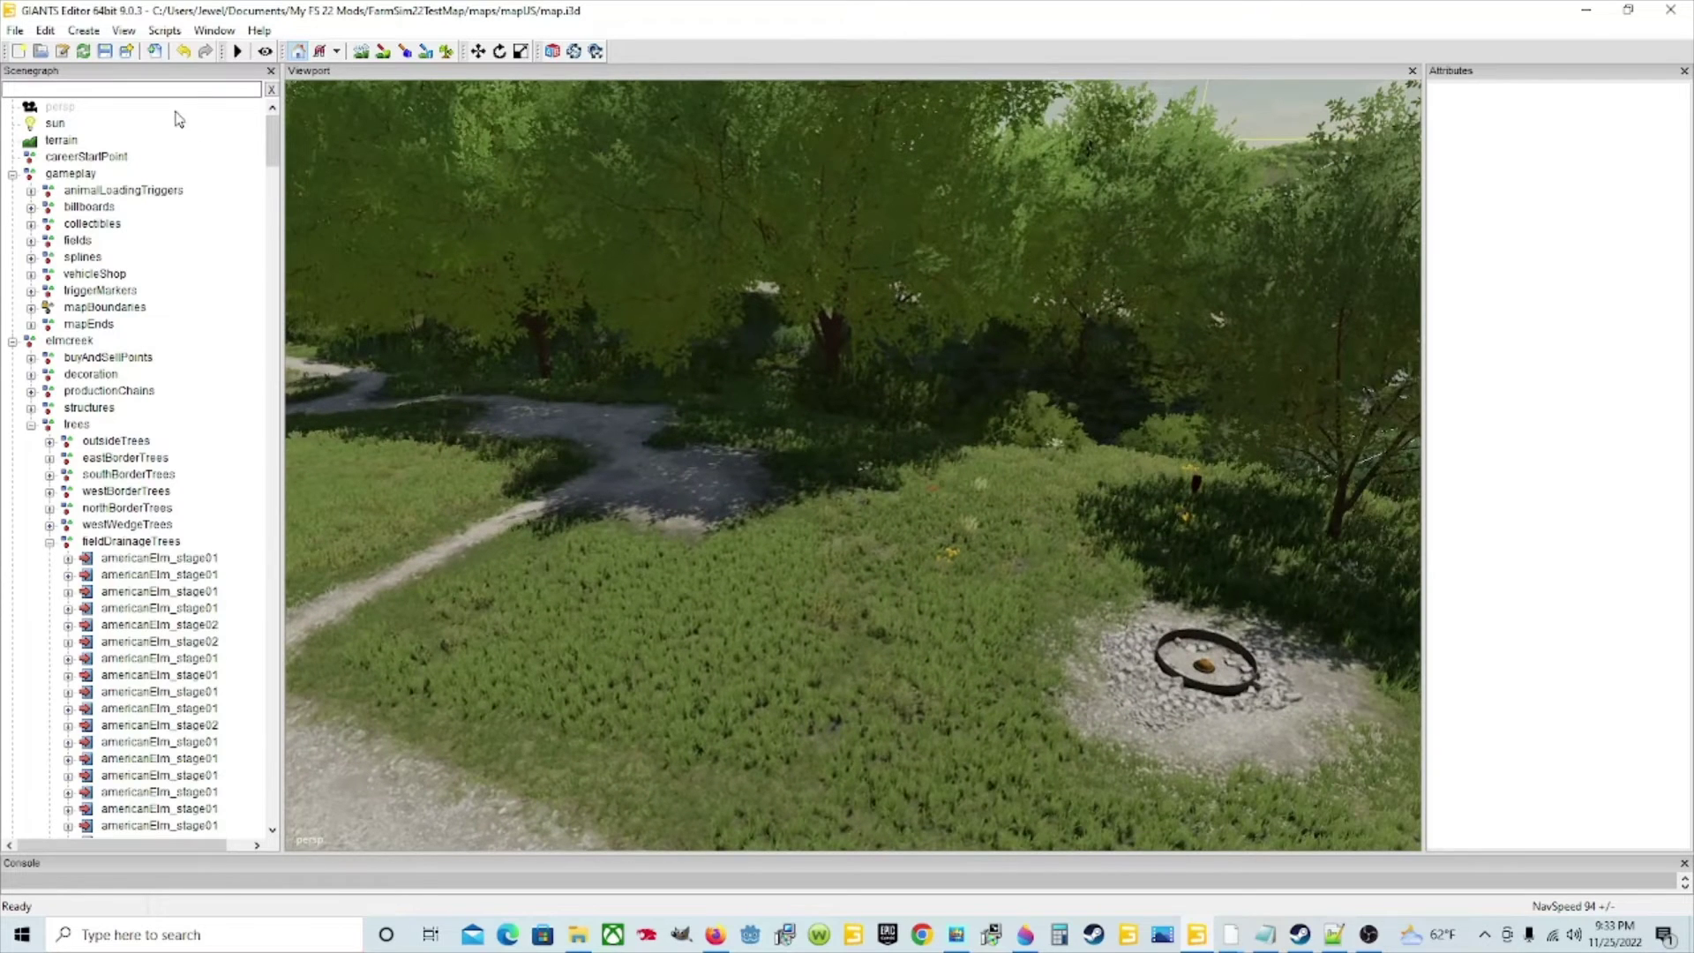
click(45, 30)
click(71, 51)
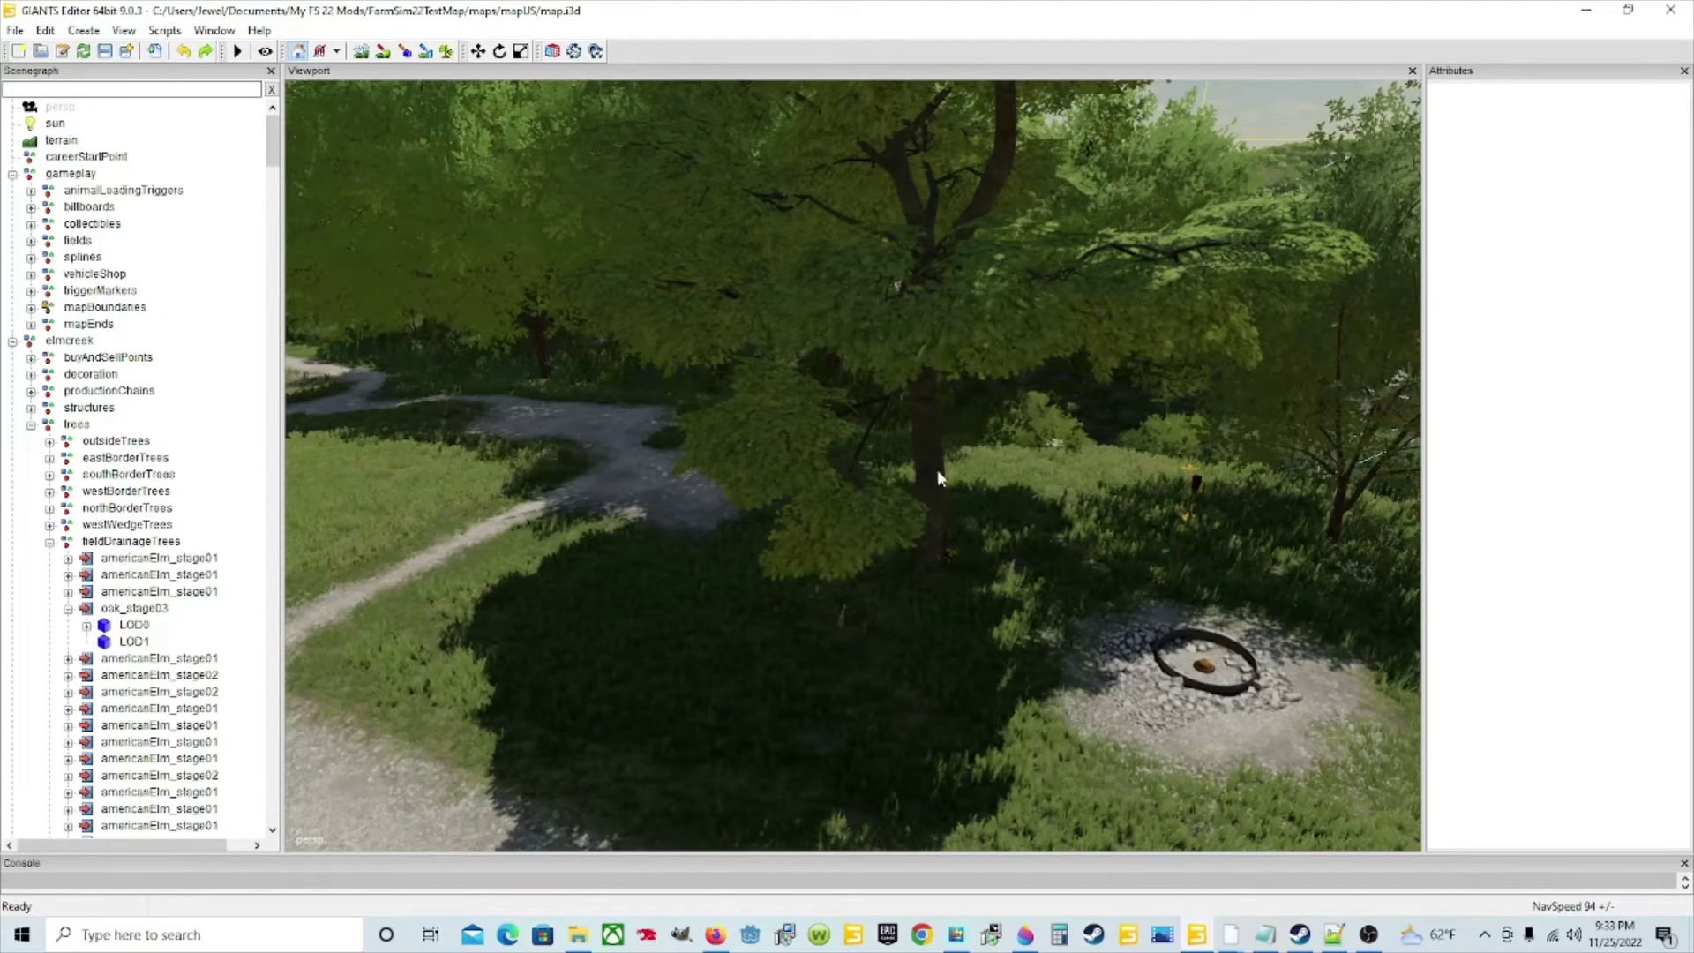
scroll(939, 469, down, 5)
scroll(954, 503, up, 5)
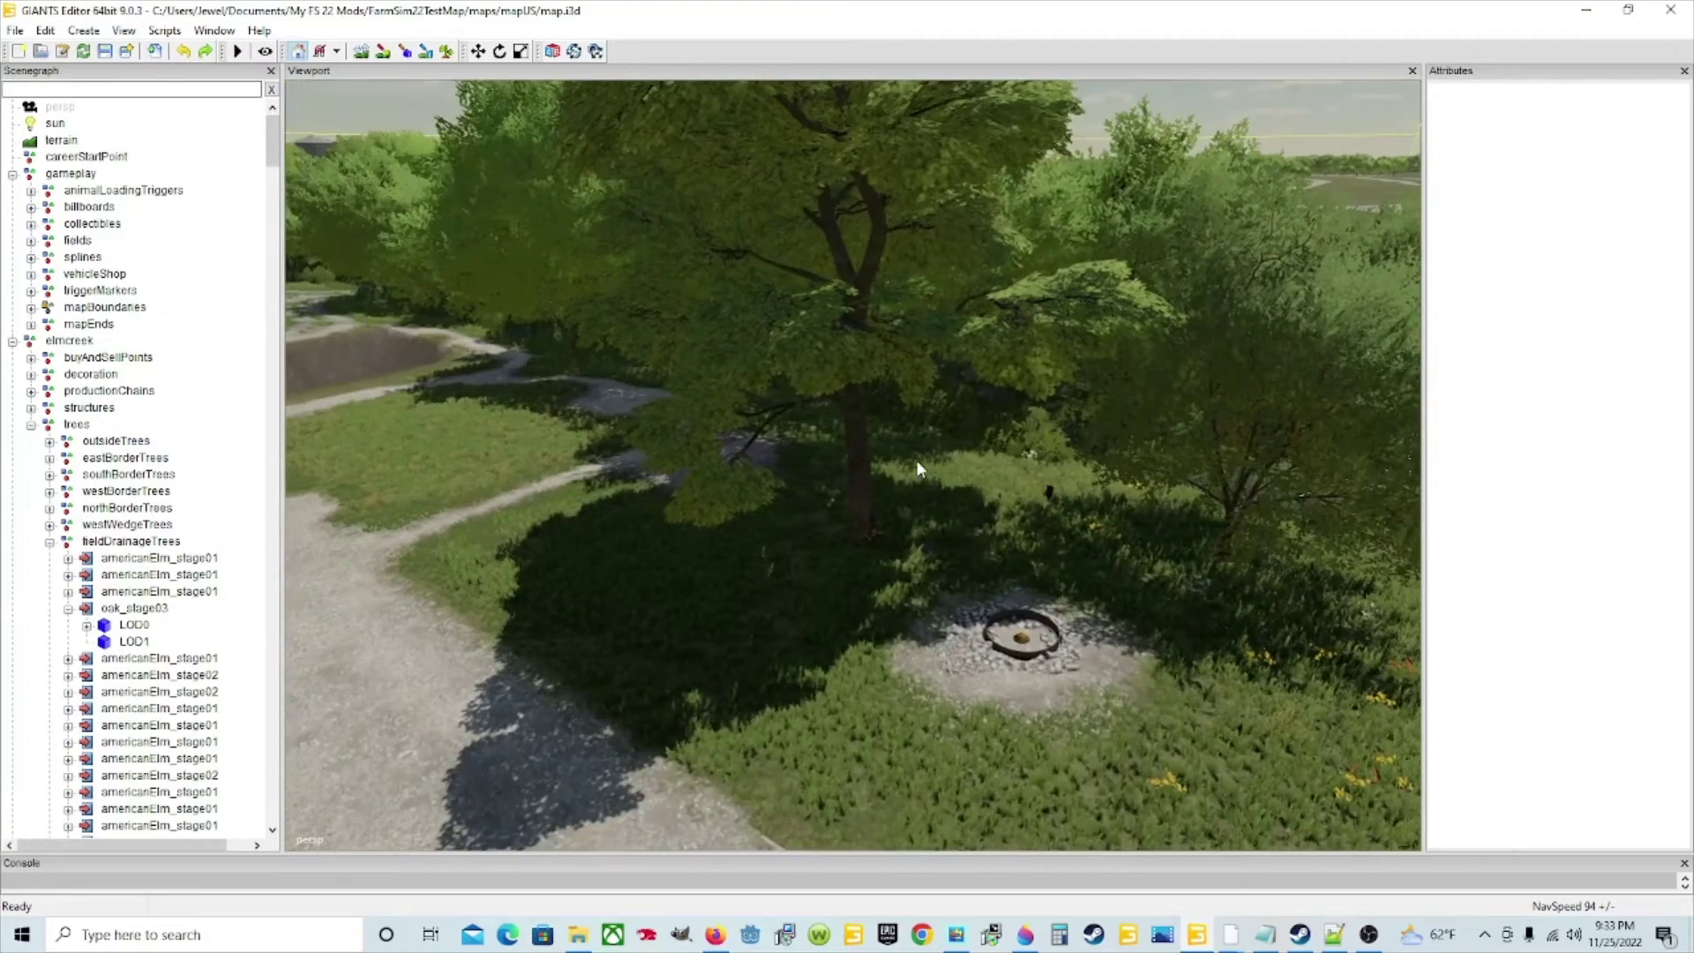
Select oak_stage03, check its LOD0 and LOD1, and drag it onto the gravel past the wheat field
click(855, 473)
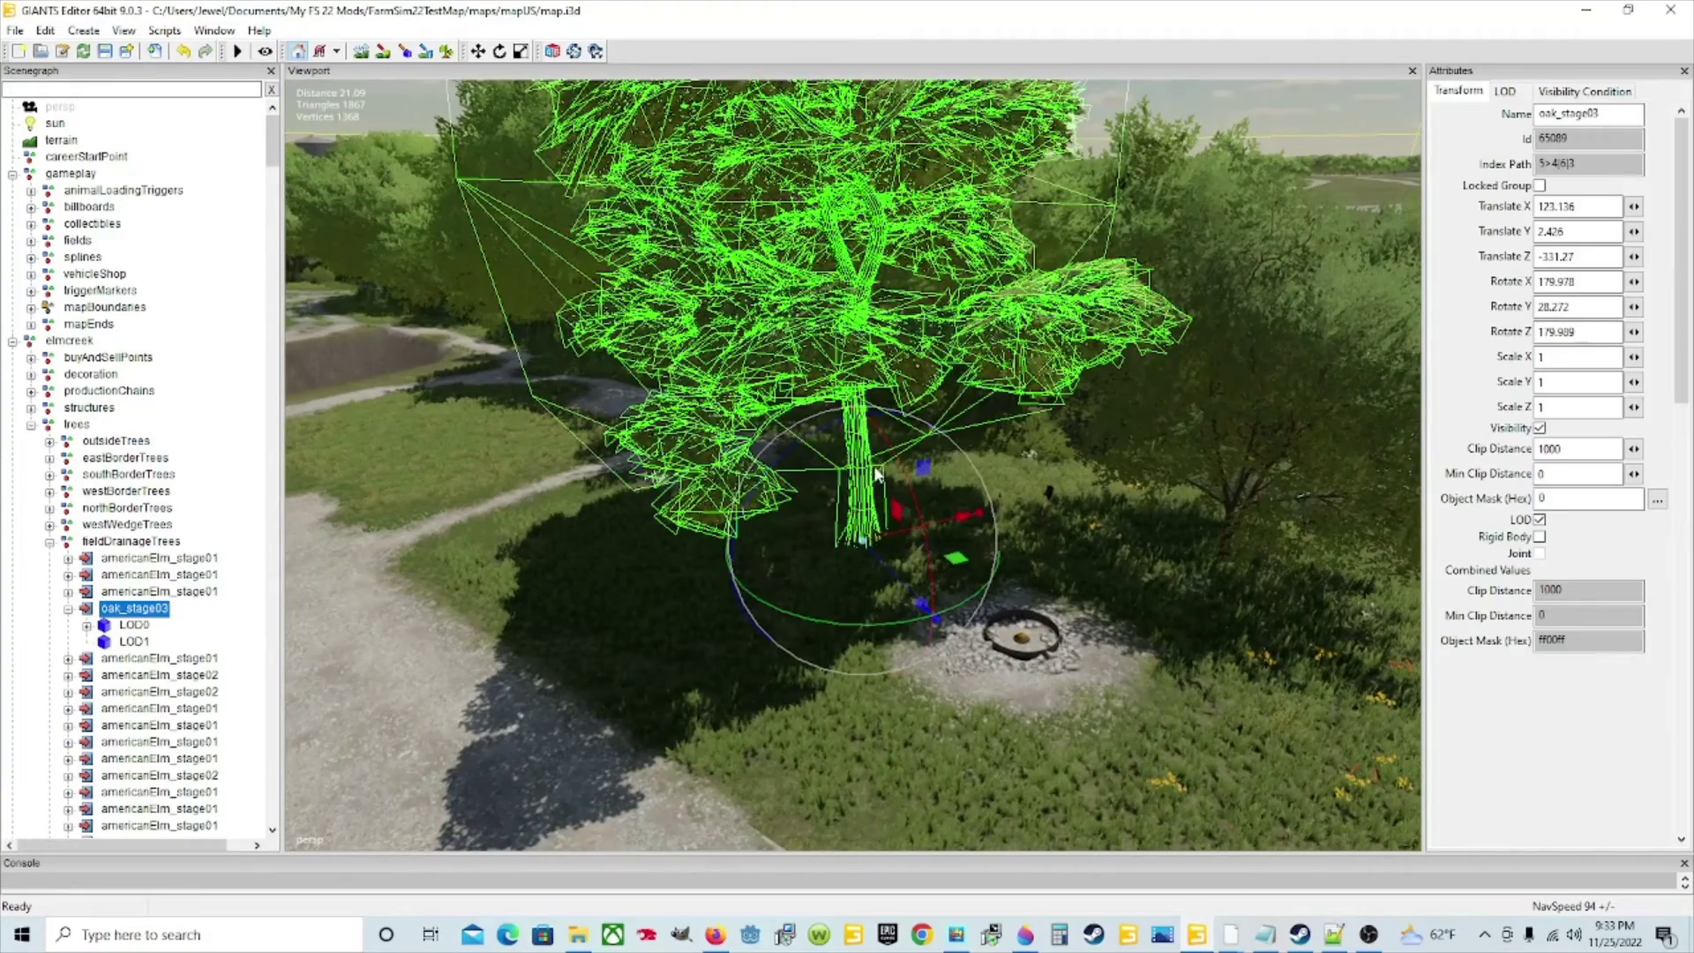
click(134, 625)
click(135, 642)
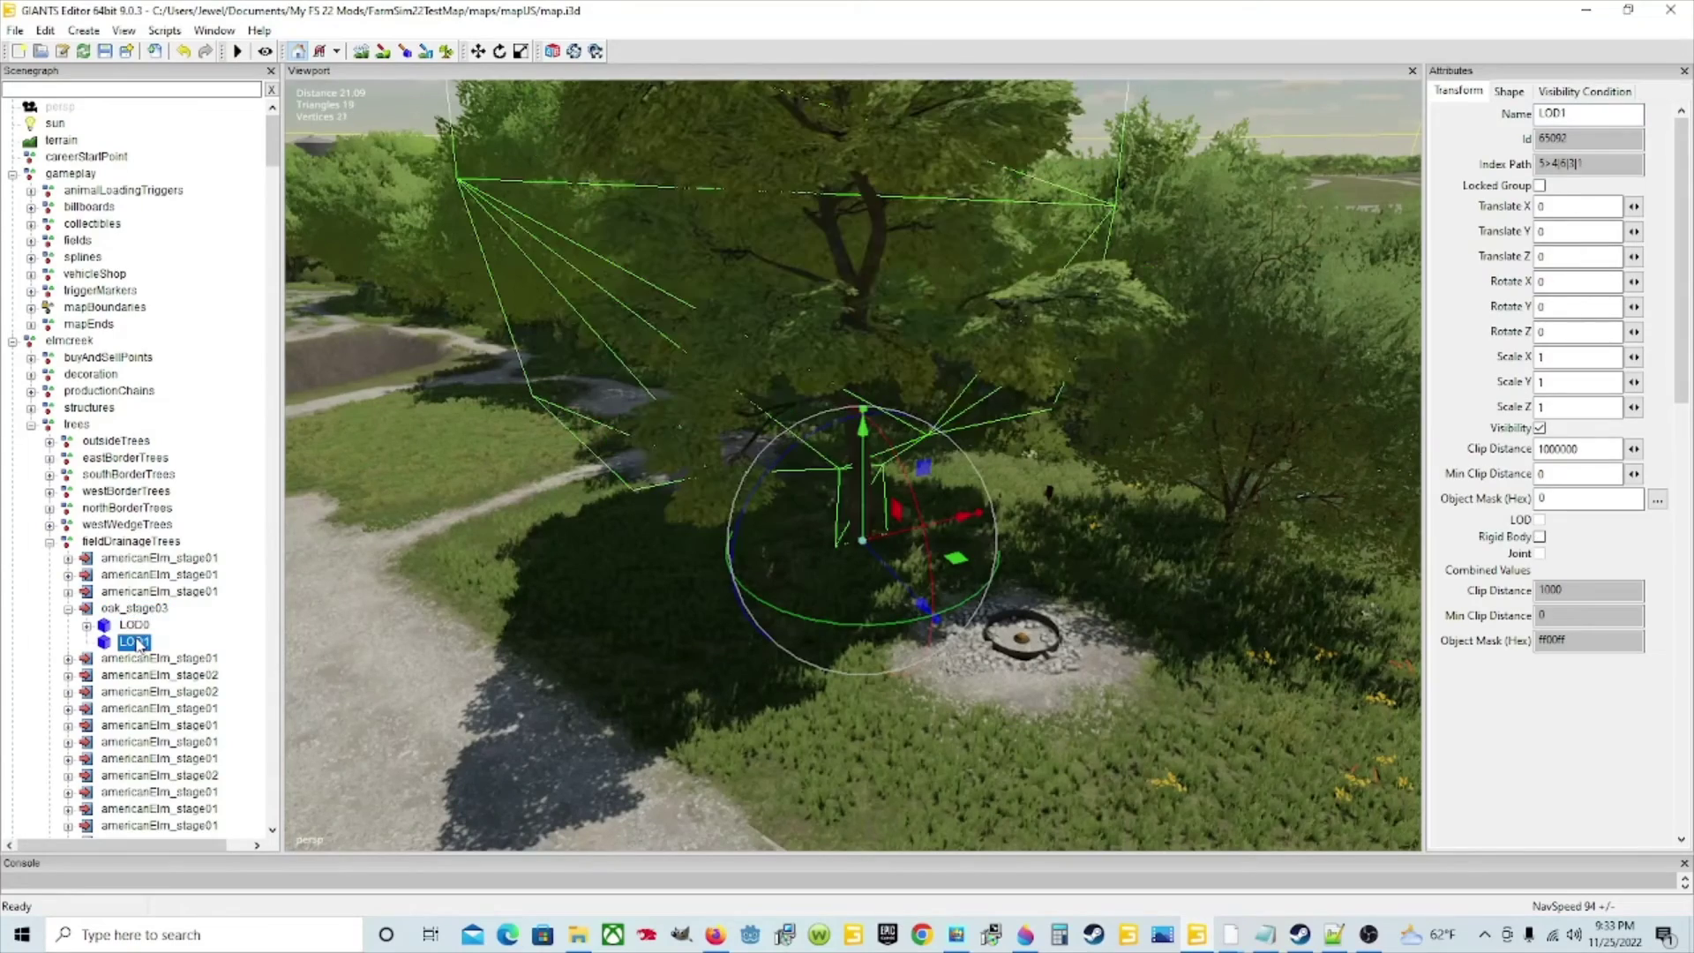
click(148, 611)
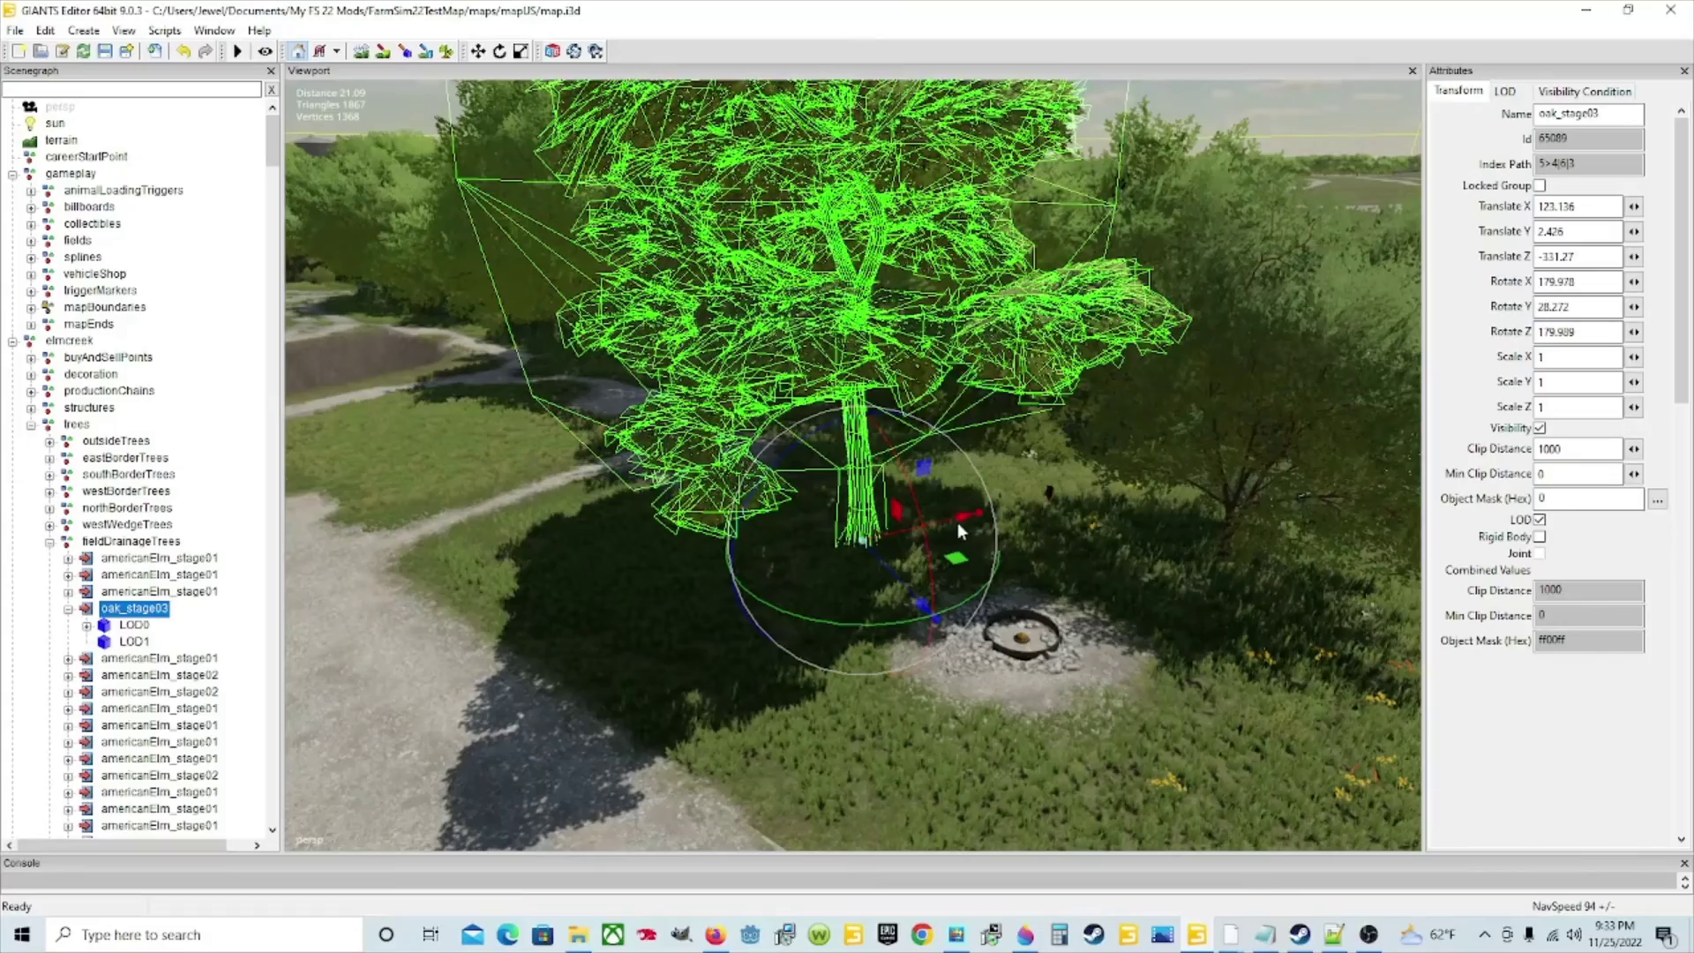
drag(960, 520, 432, 595)
right_drag(967, 584, 695, 595)
drag(1163, 577, 371, 265)
mouse_move(617, 353)
right_down()
mouse_move(1130, 441)
mouse_move(600, 365)
right_up()
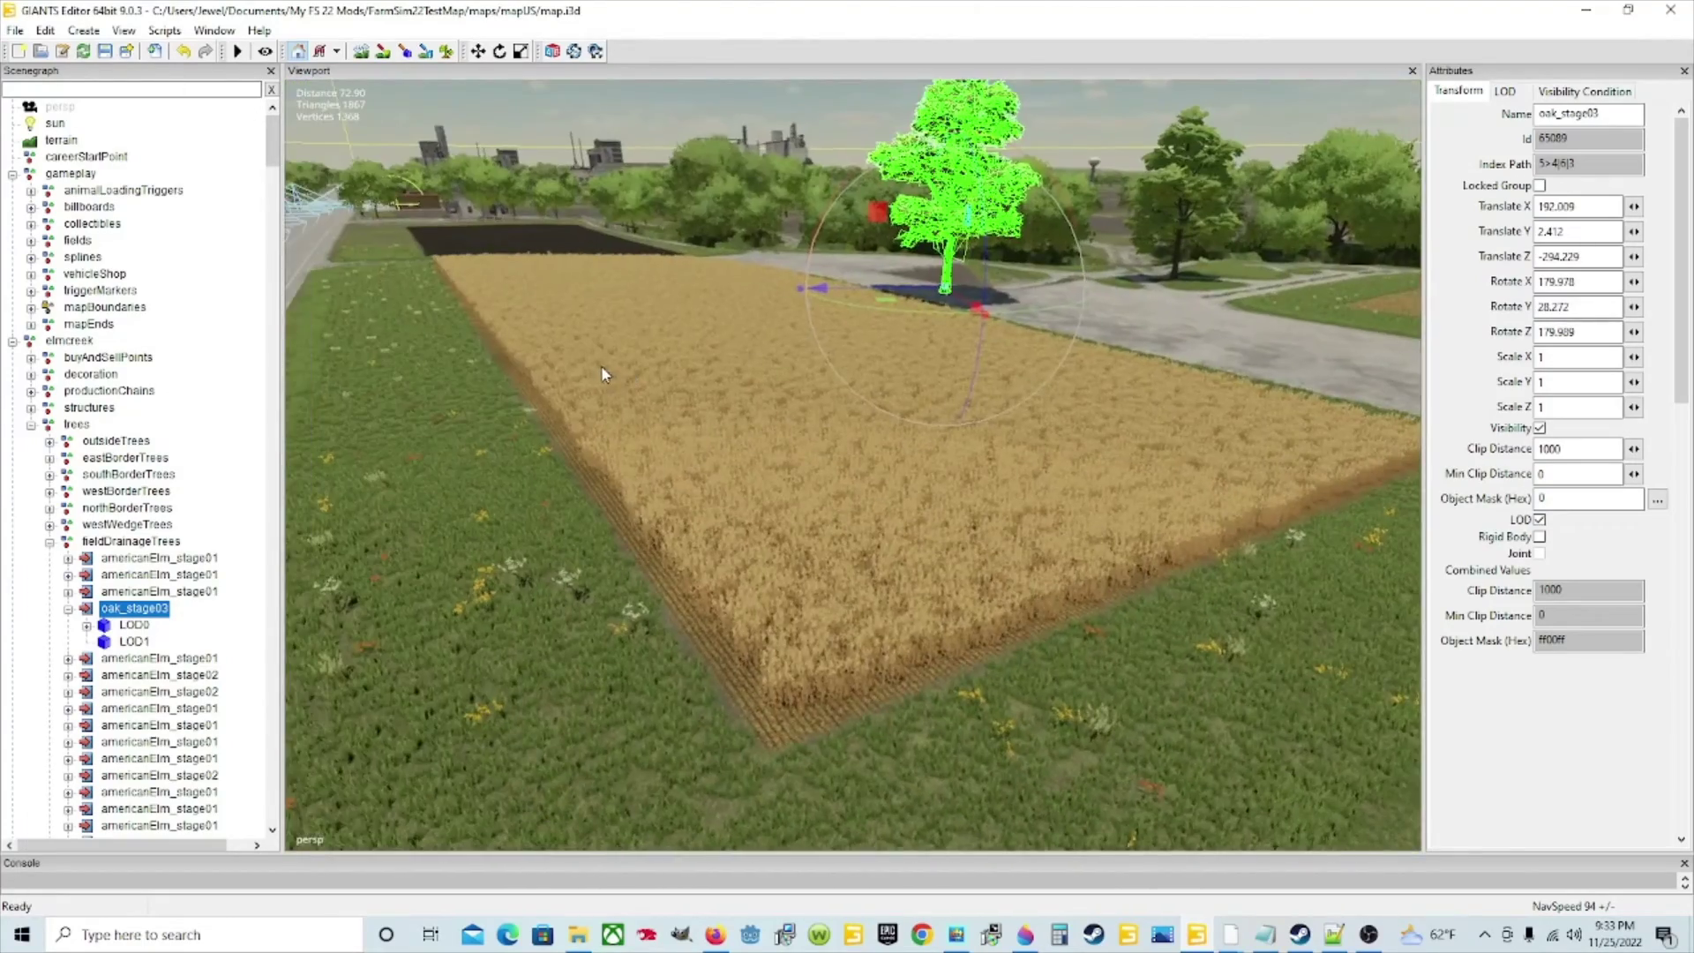
Undo the oak tree's last move and swing the view toward it
click(45, 30)
click(73, 53)
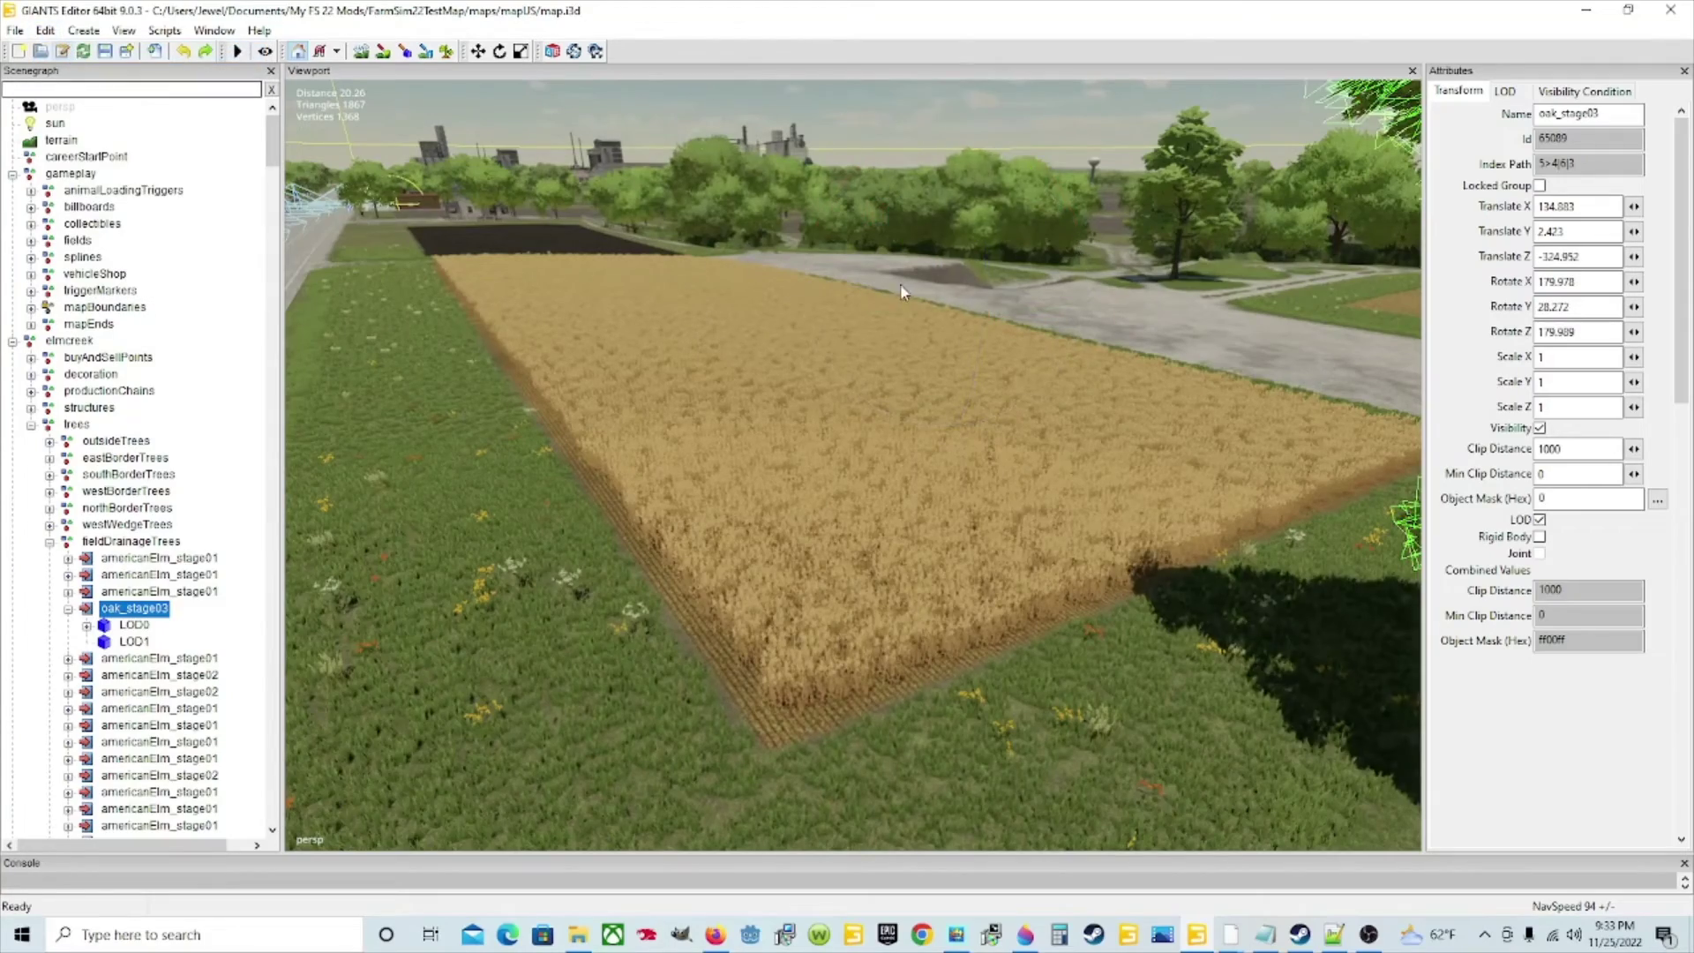
right_drag(889, 293, 880, 259)
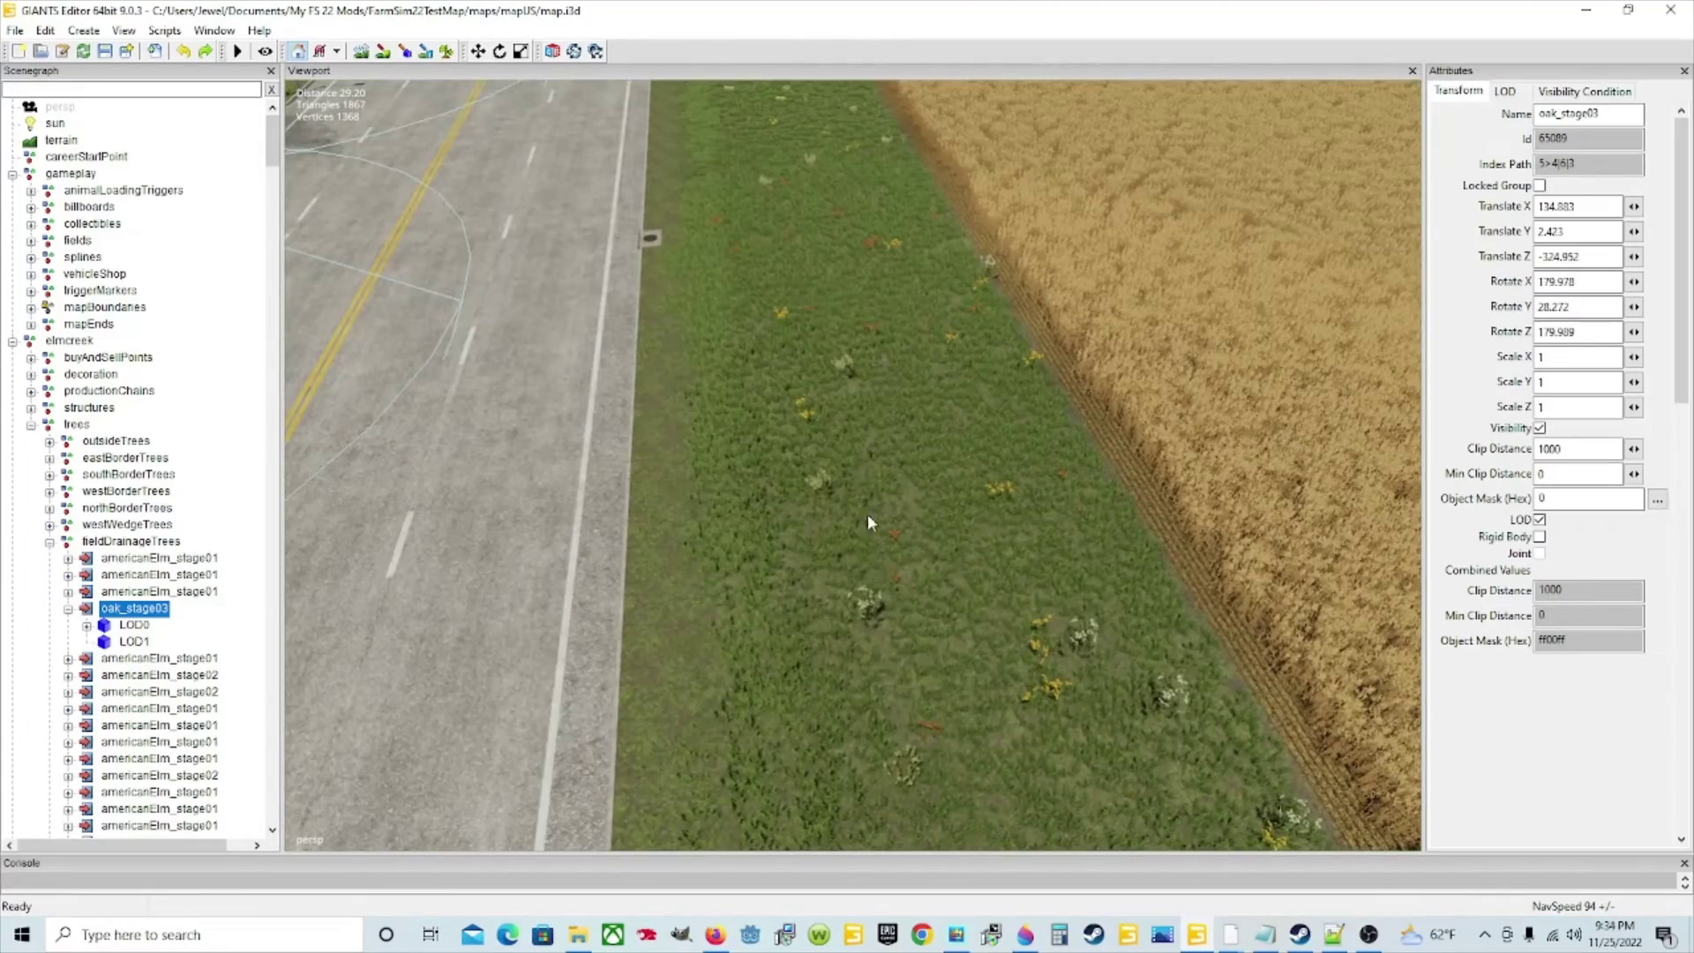
right_drag(869, 565, 776, 432)
Orbit over the wheat fields and roads toward the factory and grain silos
right_drag(1015, 415, 683, 358)
right_drag(854, 380, 1386, 437)
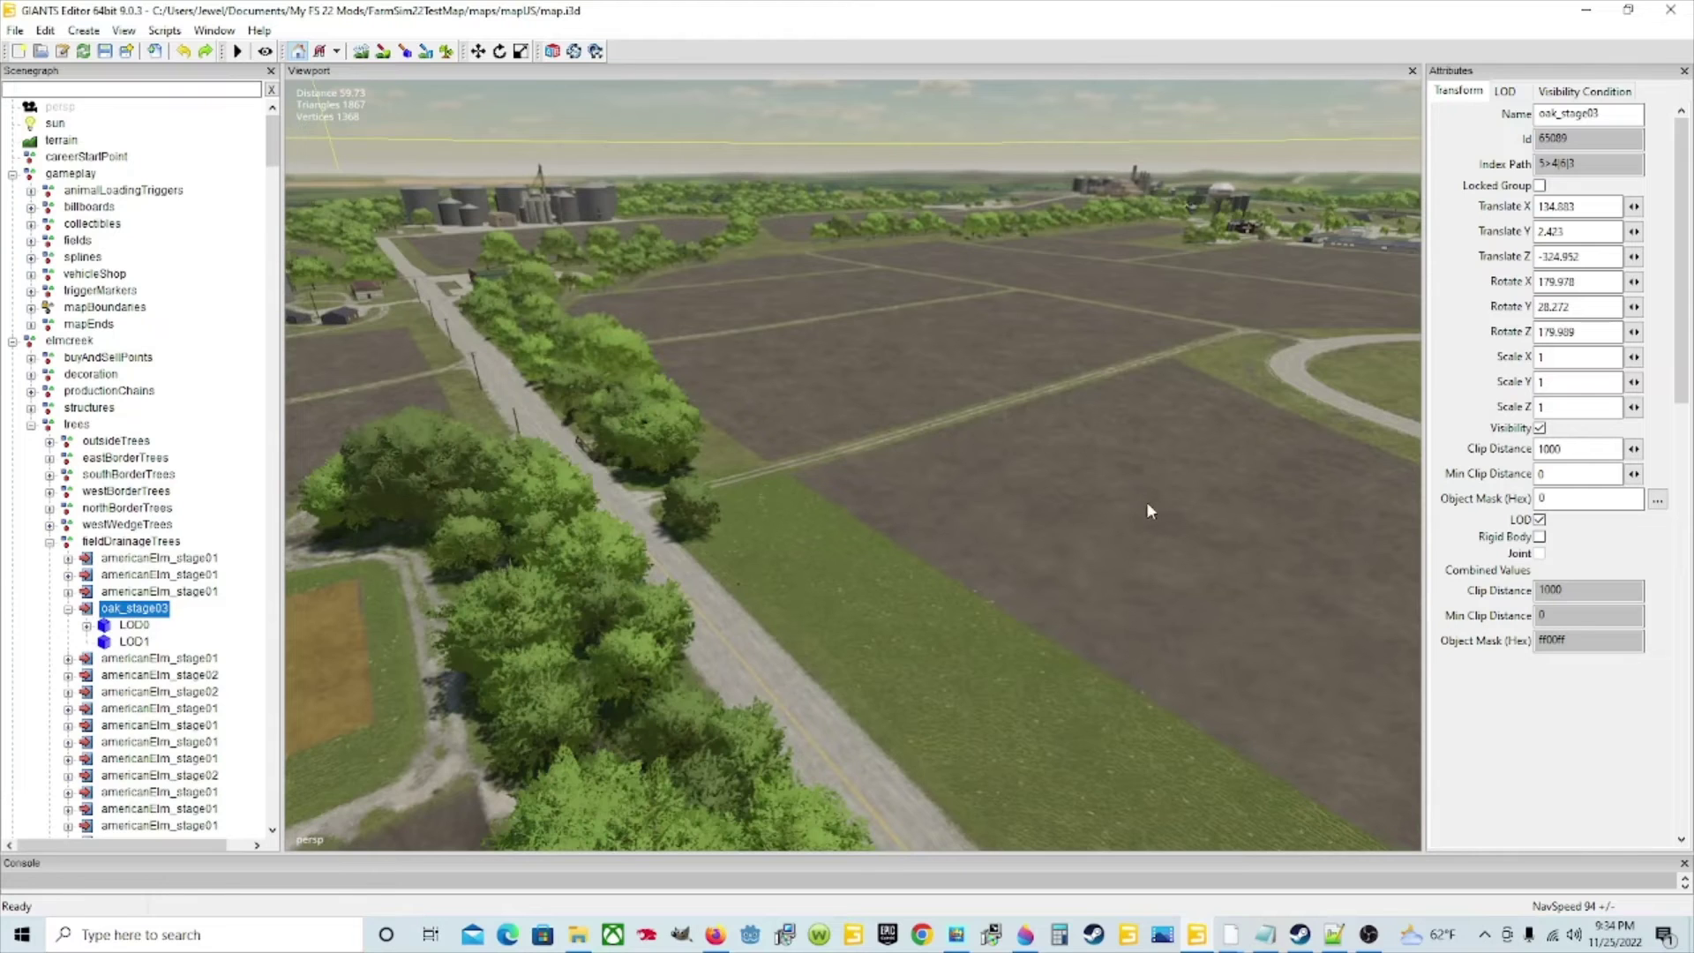
right_drag(1141, 512, 809, 552)
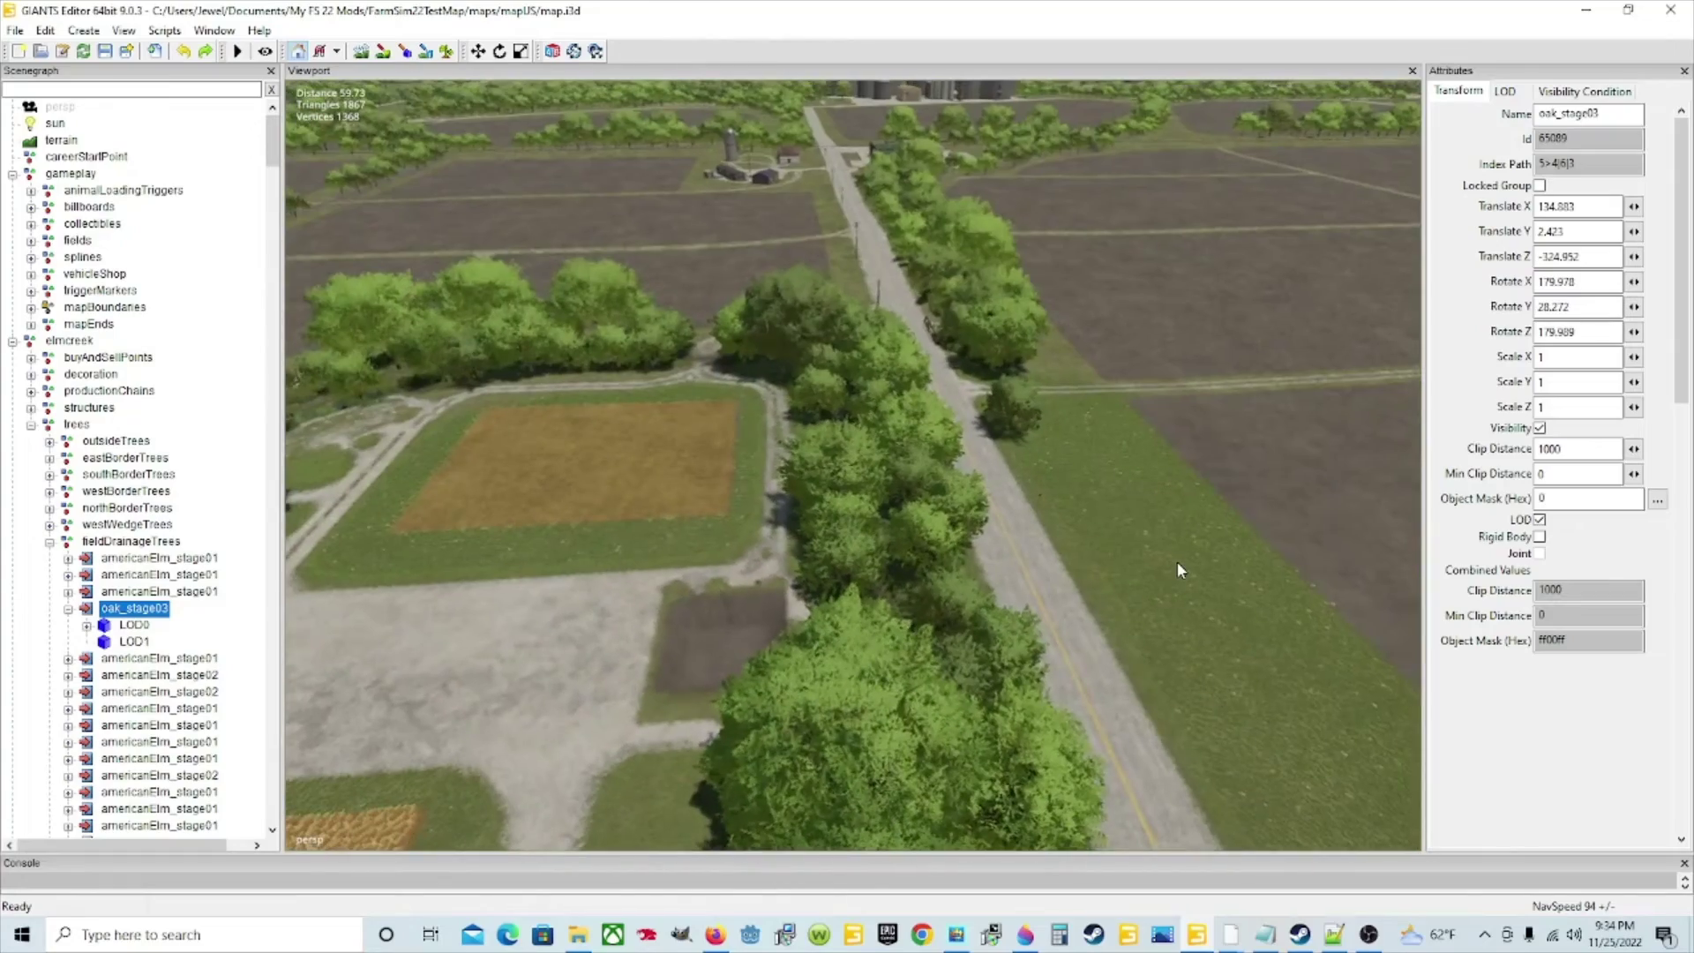
right_drag(1176, 561, 864, 485)
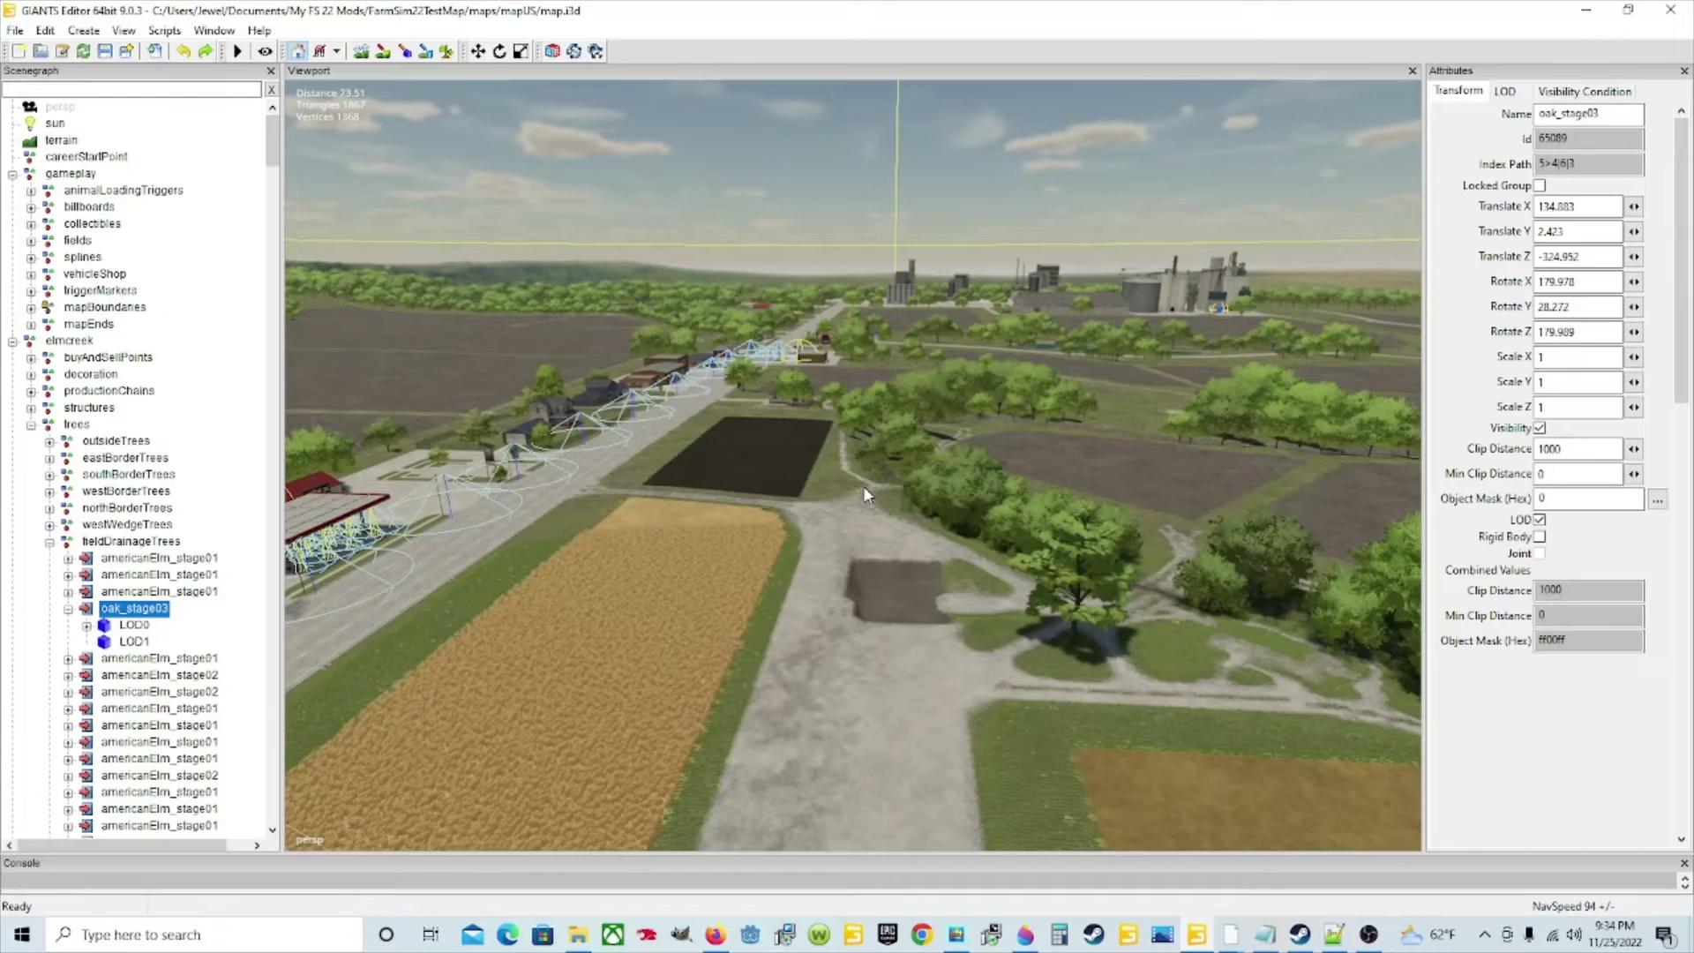
drag(928, 436, 840, 538)
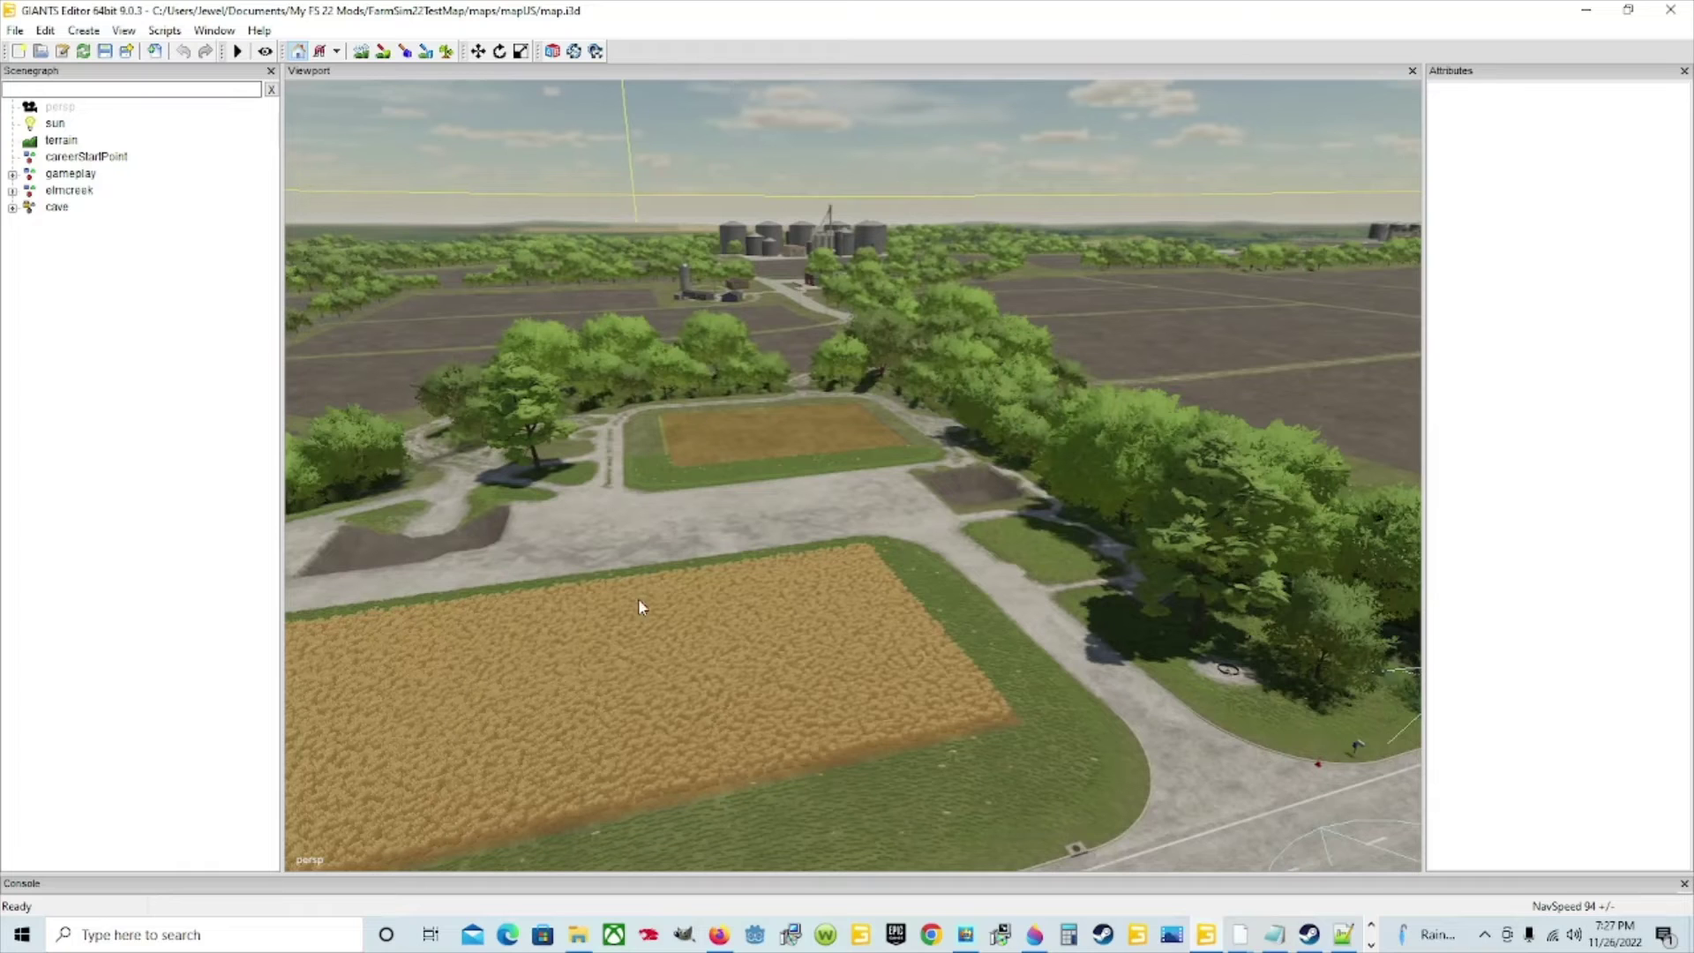
Browse Documents > My FS 22 Mods > FarmSim22TestMap > maps > mapUS in Explorer
click(582, 940)
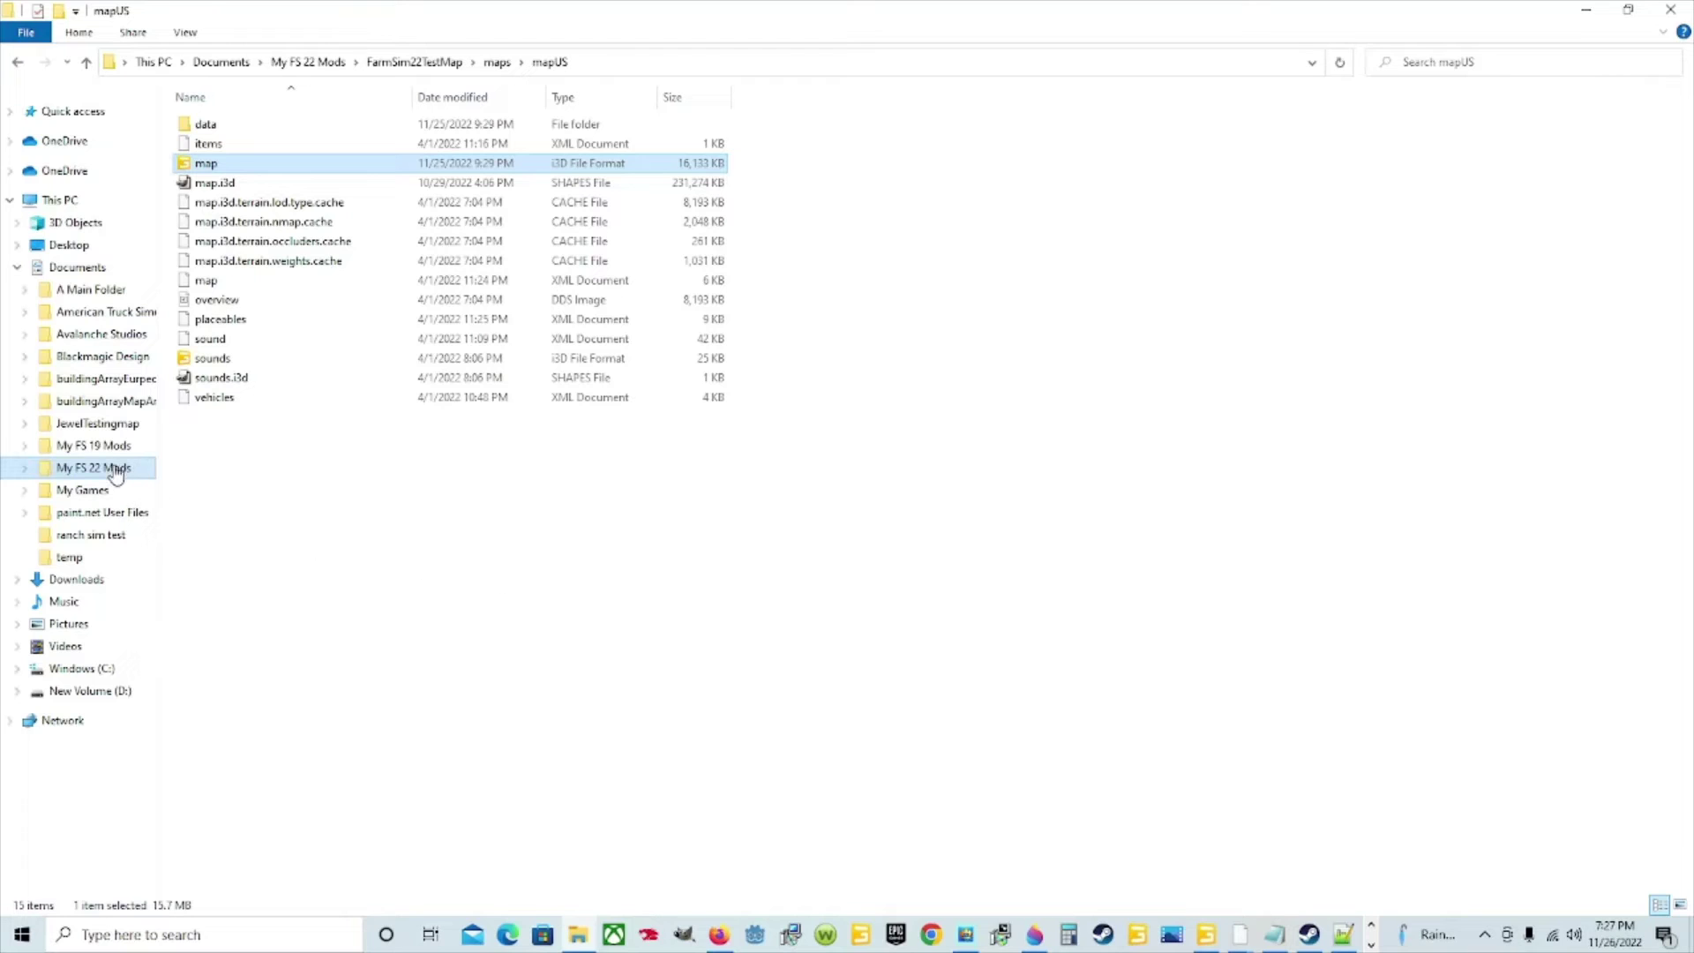
click(64, 274)
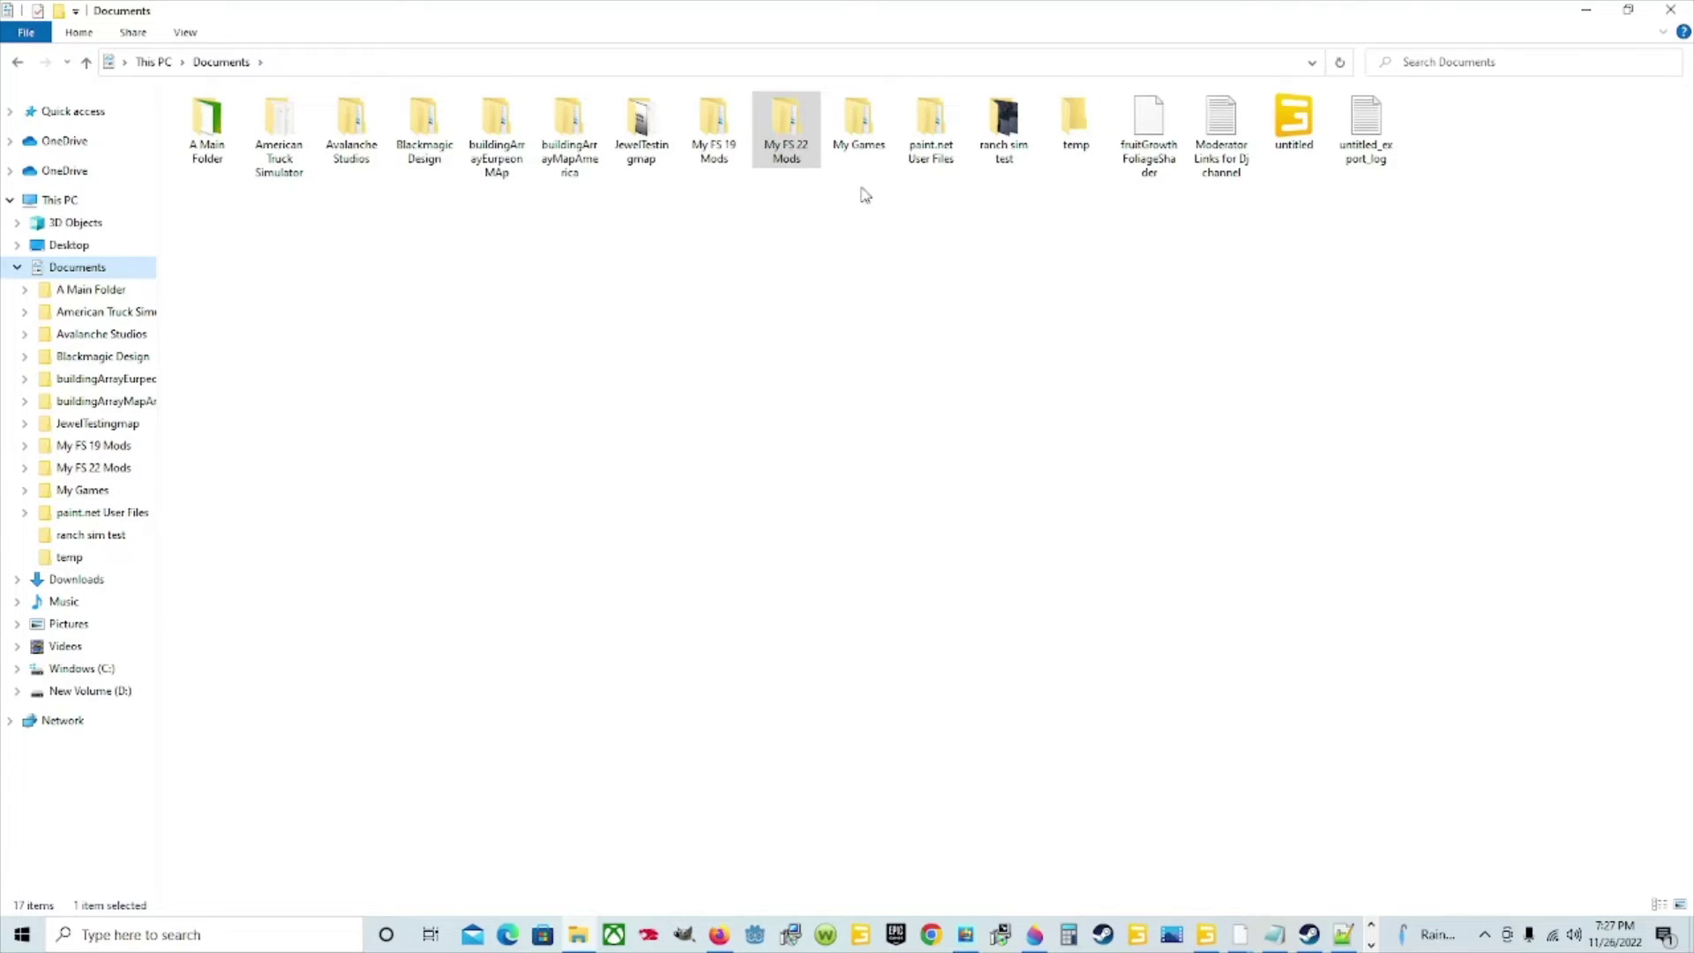
double_click(793, 158)
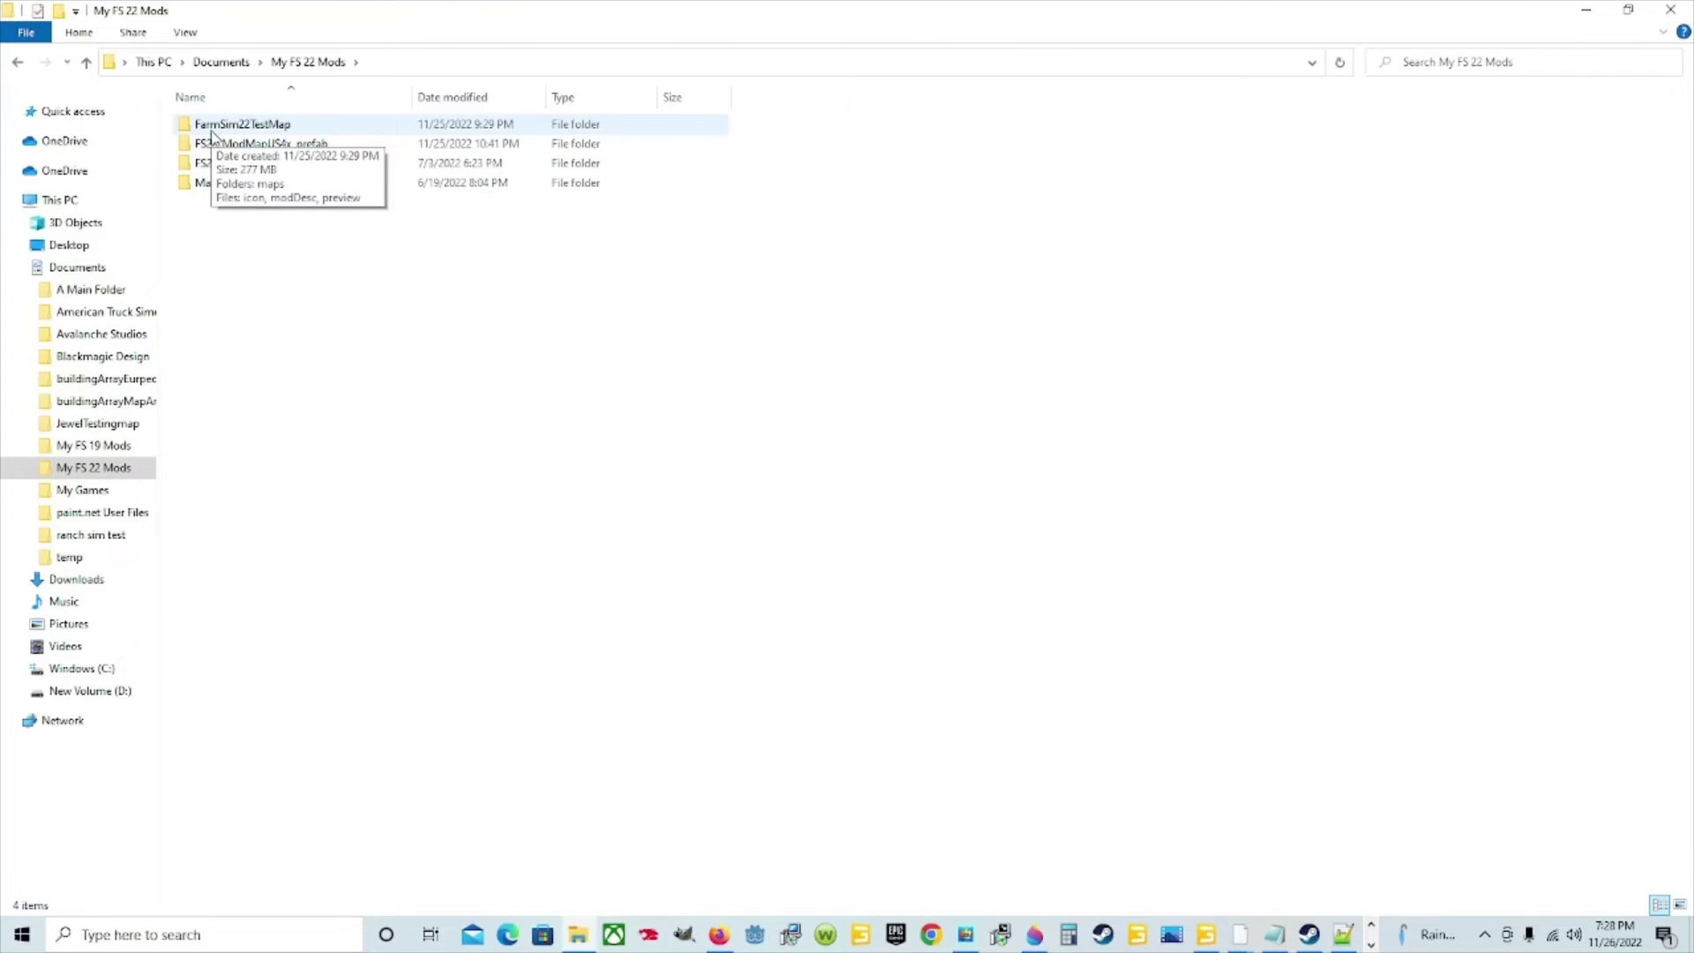
double_click(364, 129)
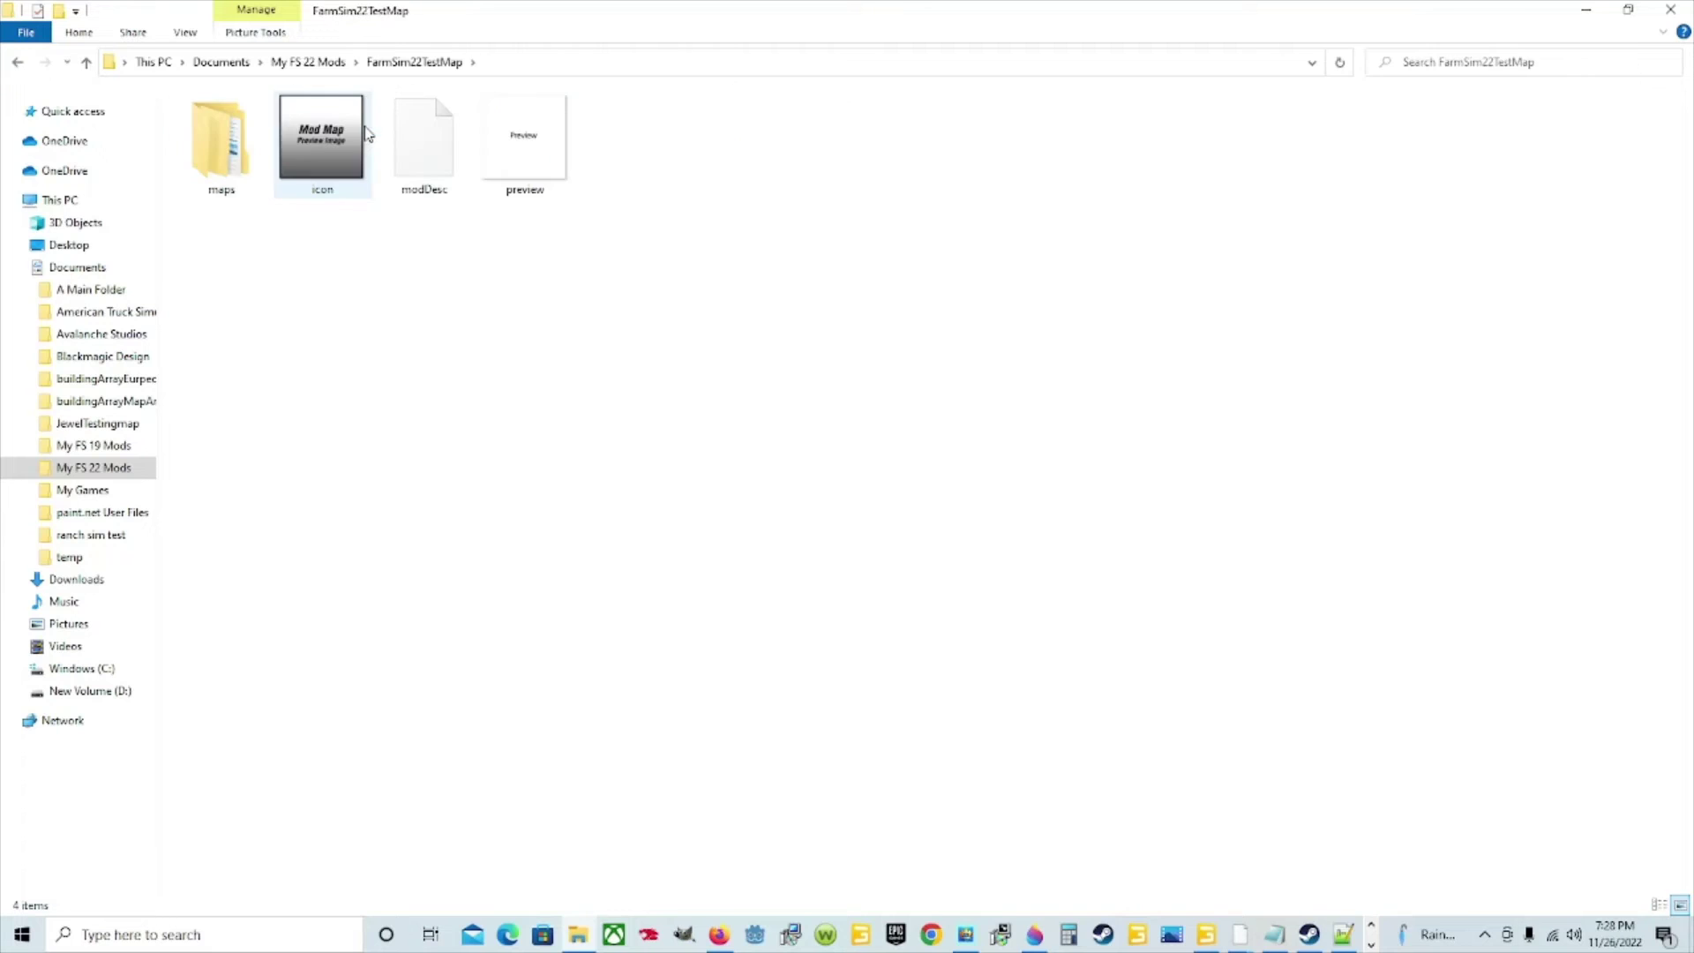
double_click(217, 176)
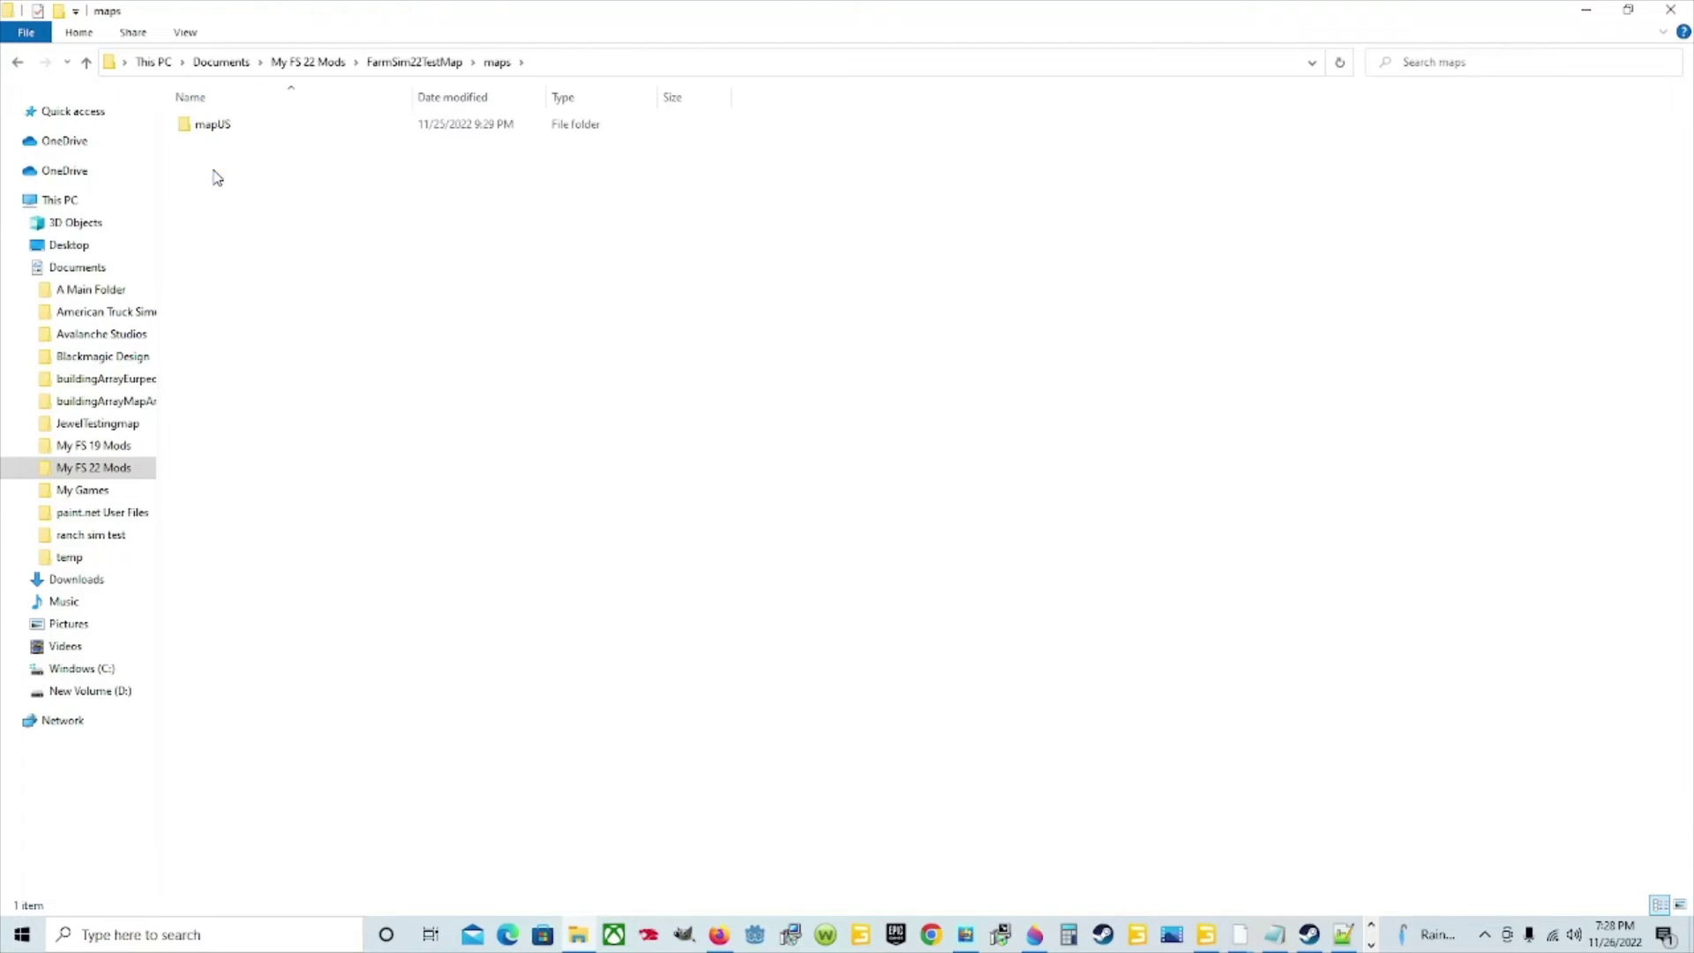
double_click(277, 129)
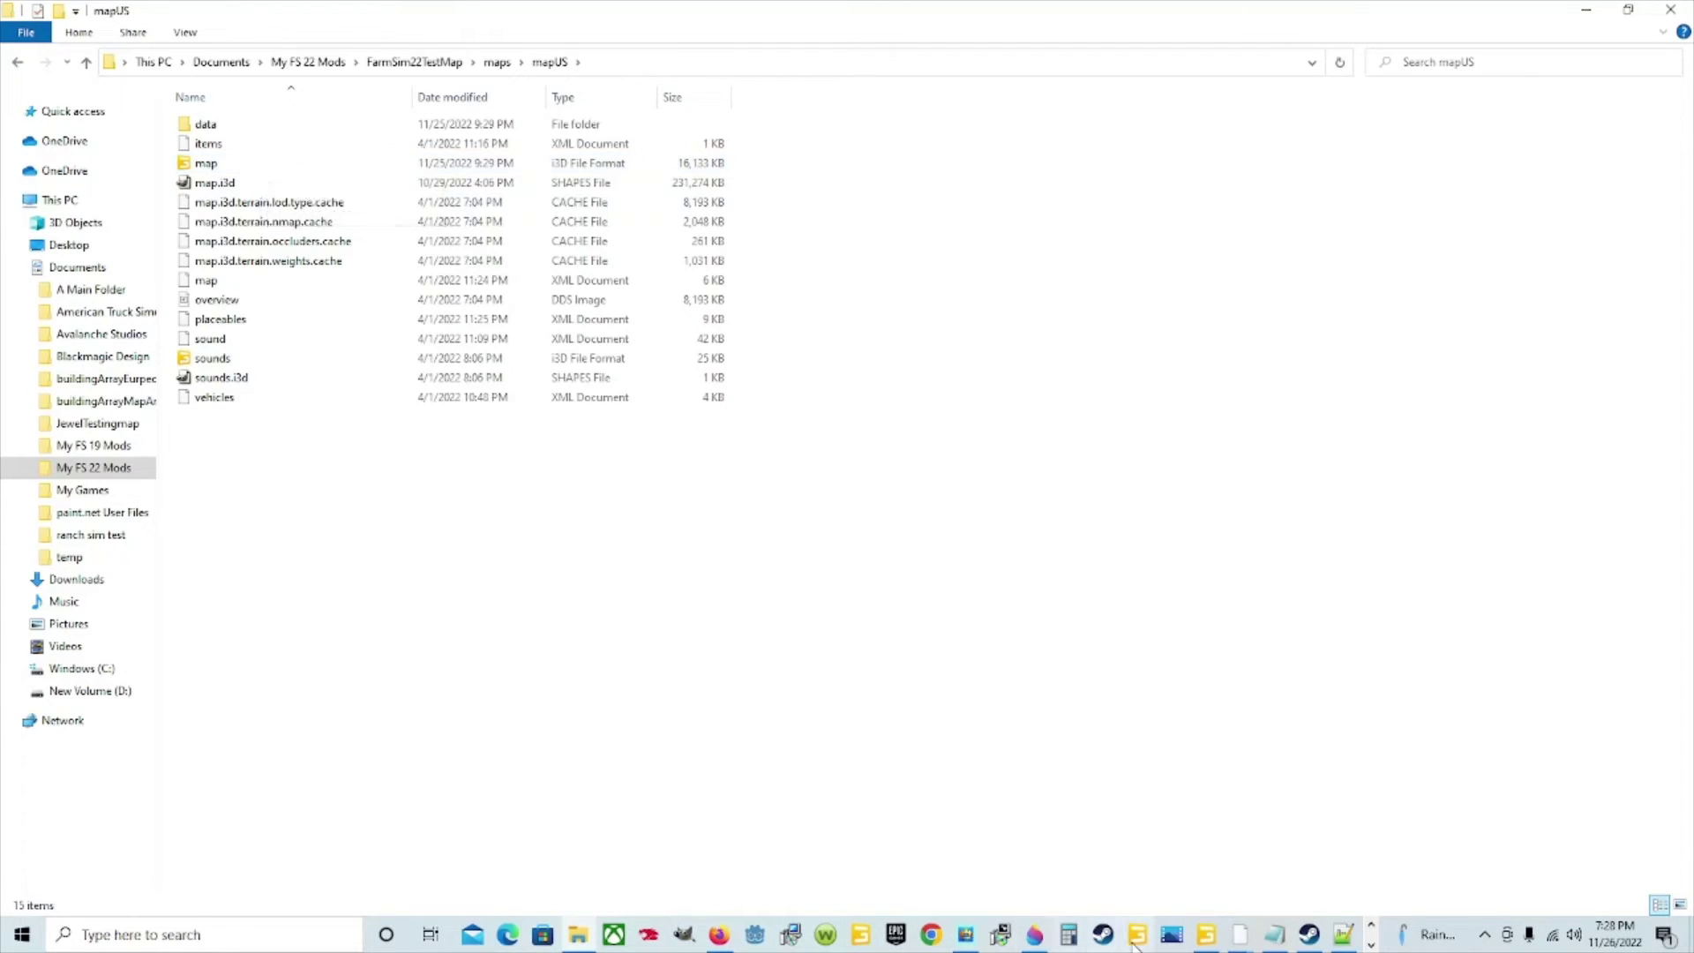
Close GIANTS Editor without saving the changes to map.i3d
mouse_move(1205, 937)
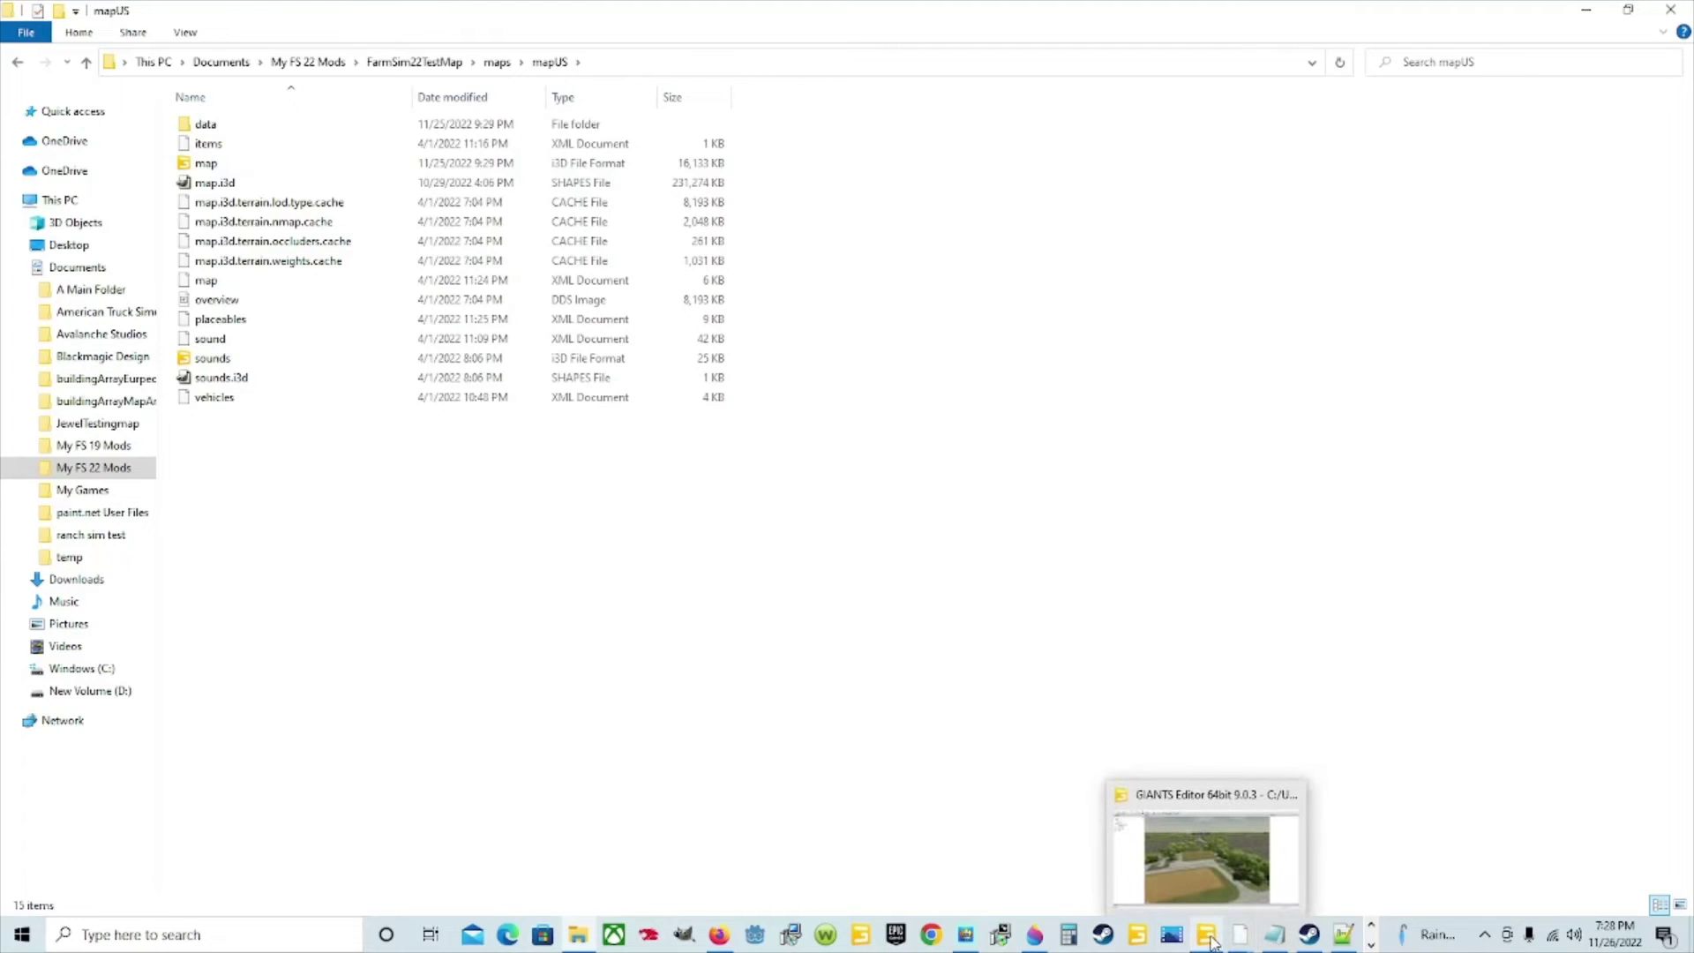
mouse_move(1287, 802)
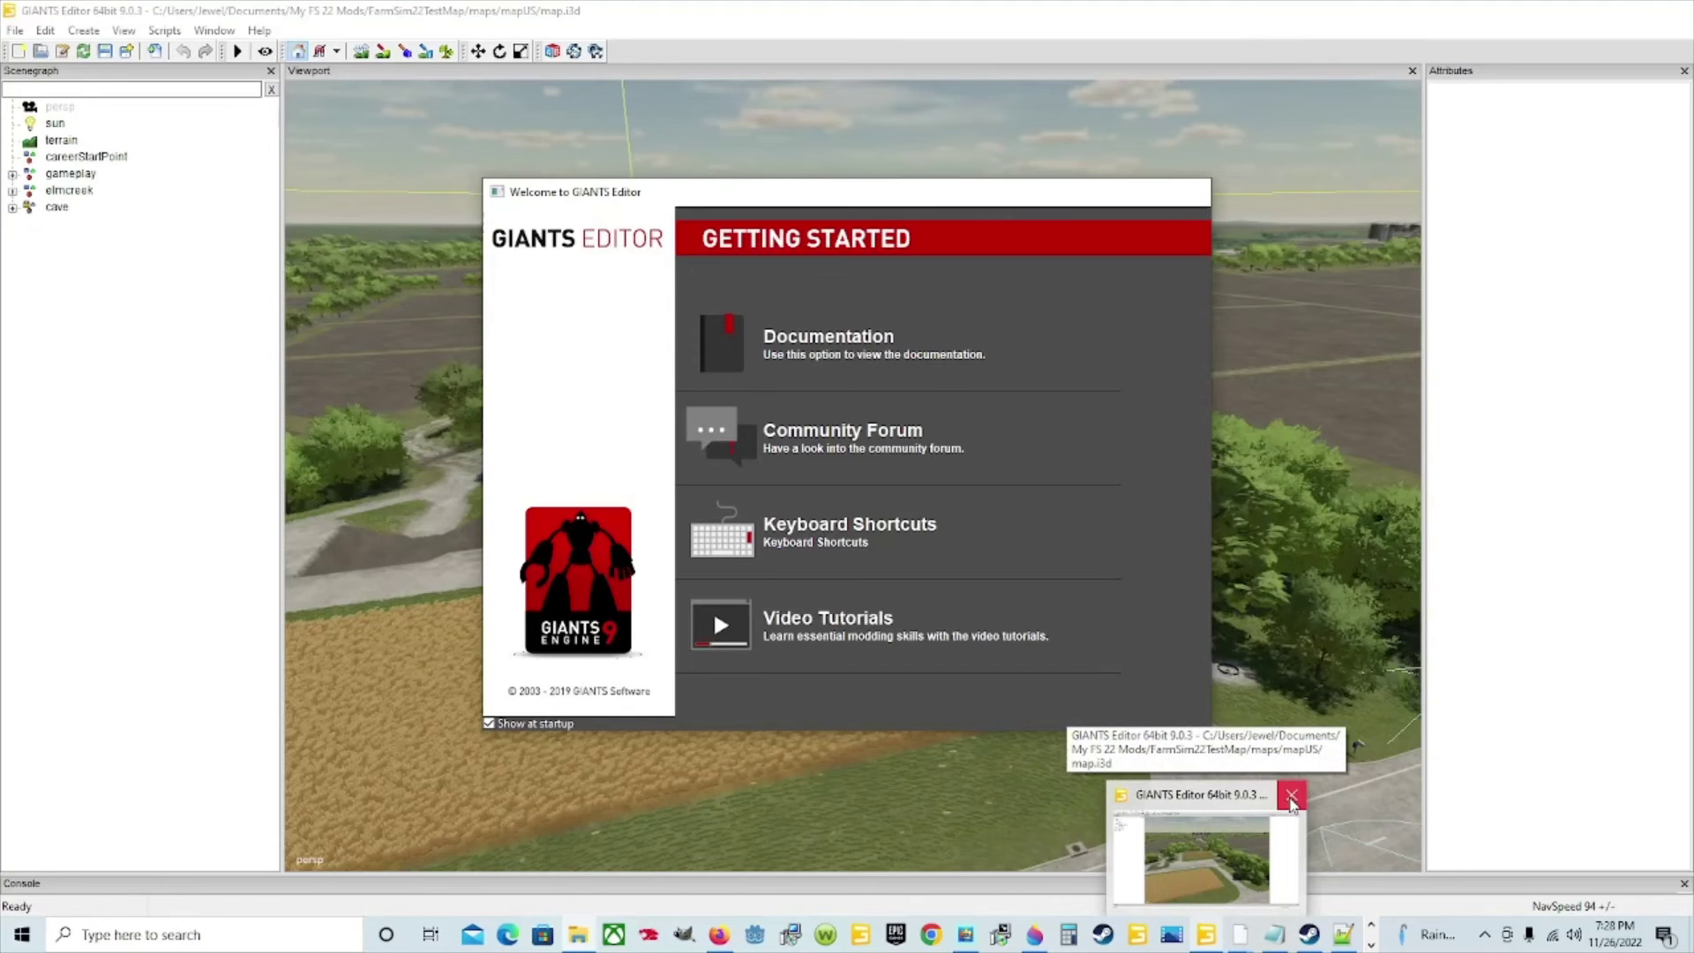
click(1291, 796)
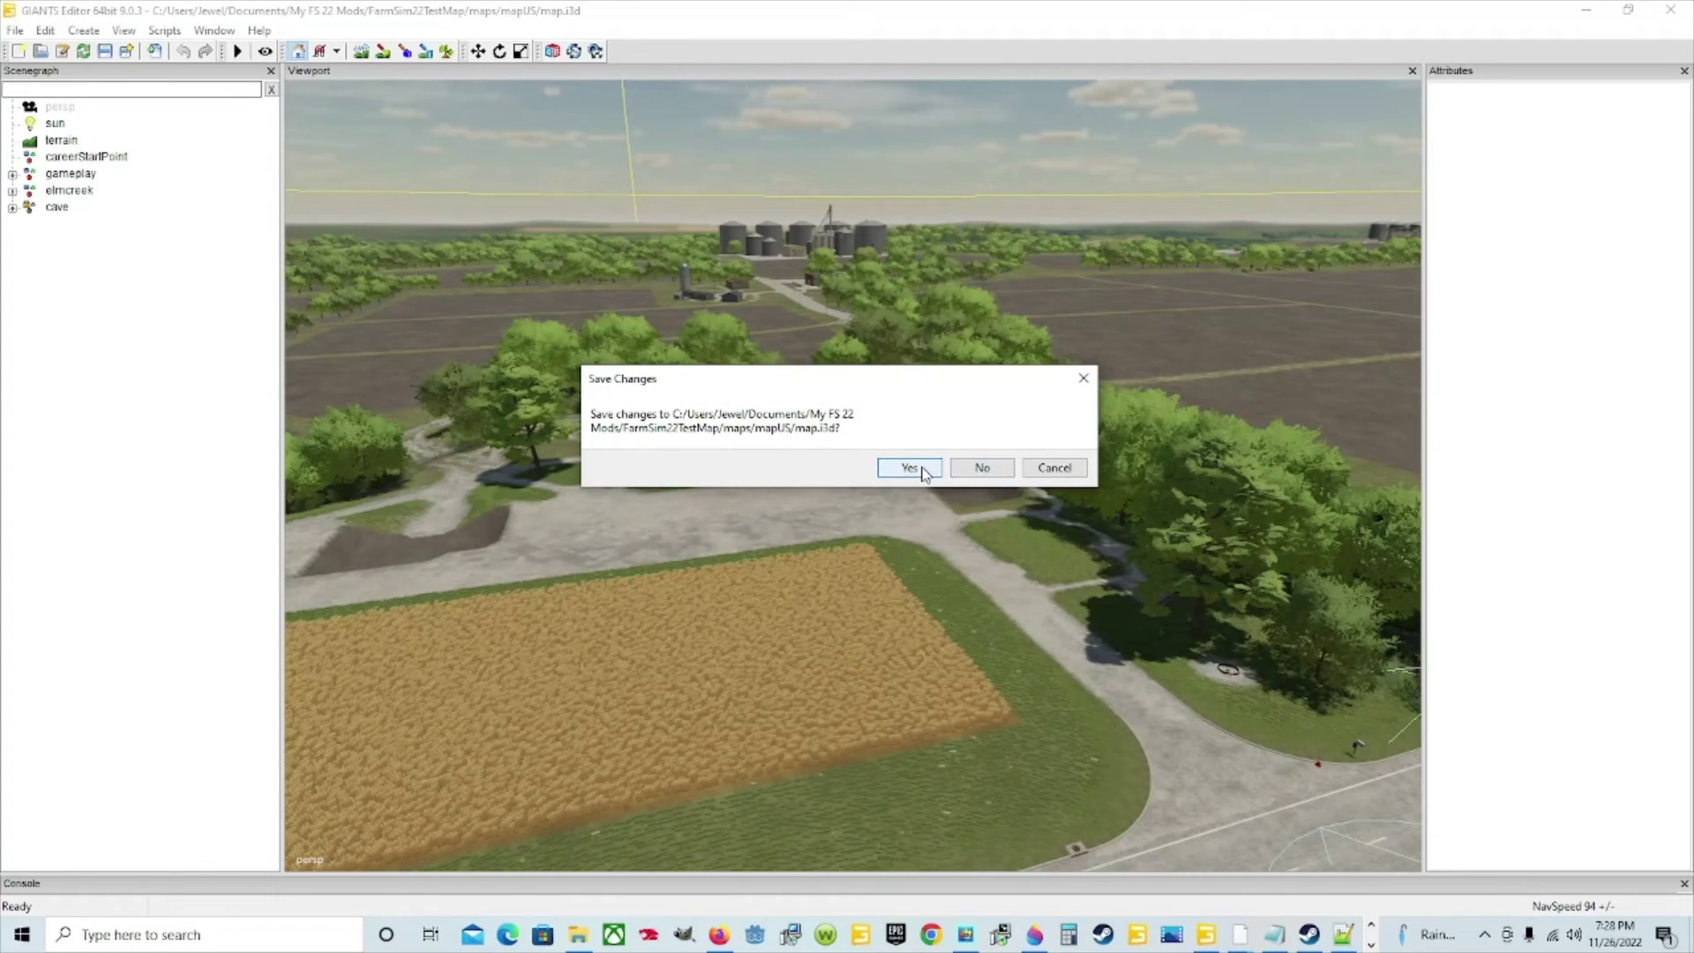
click(985, 469)
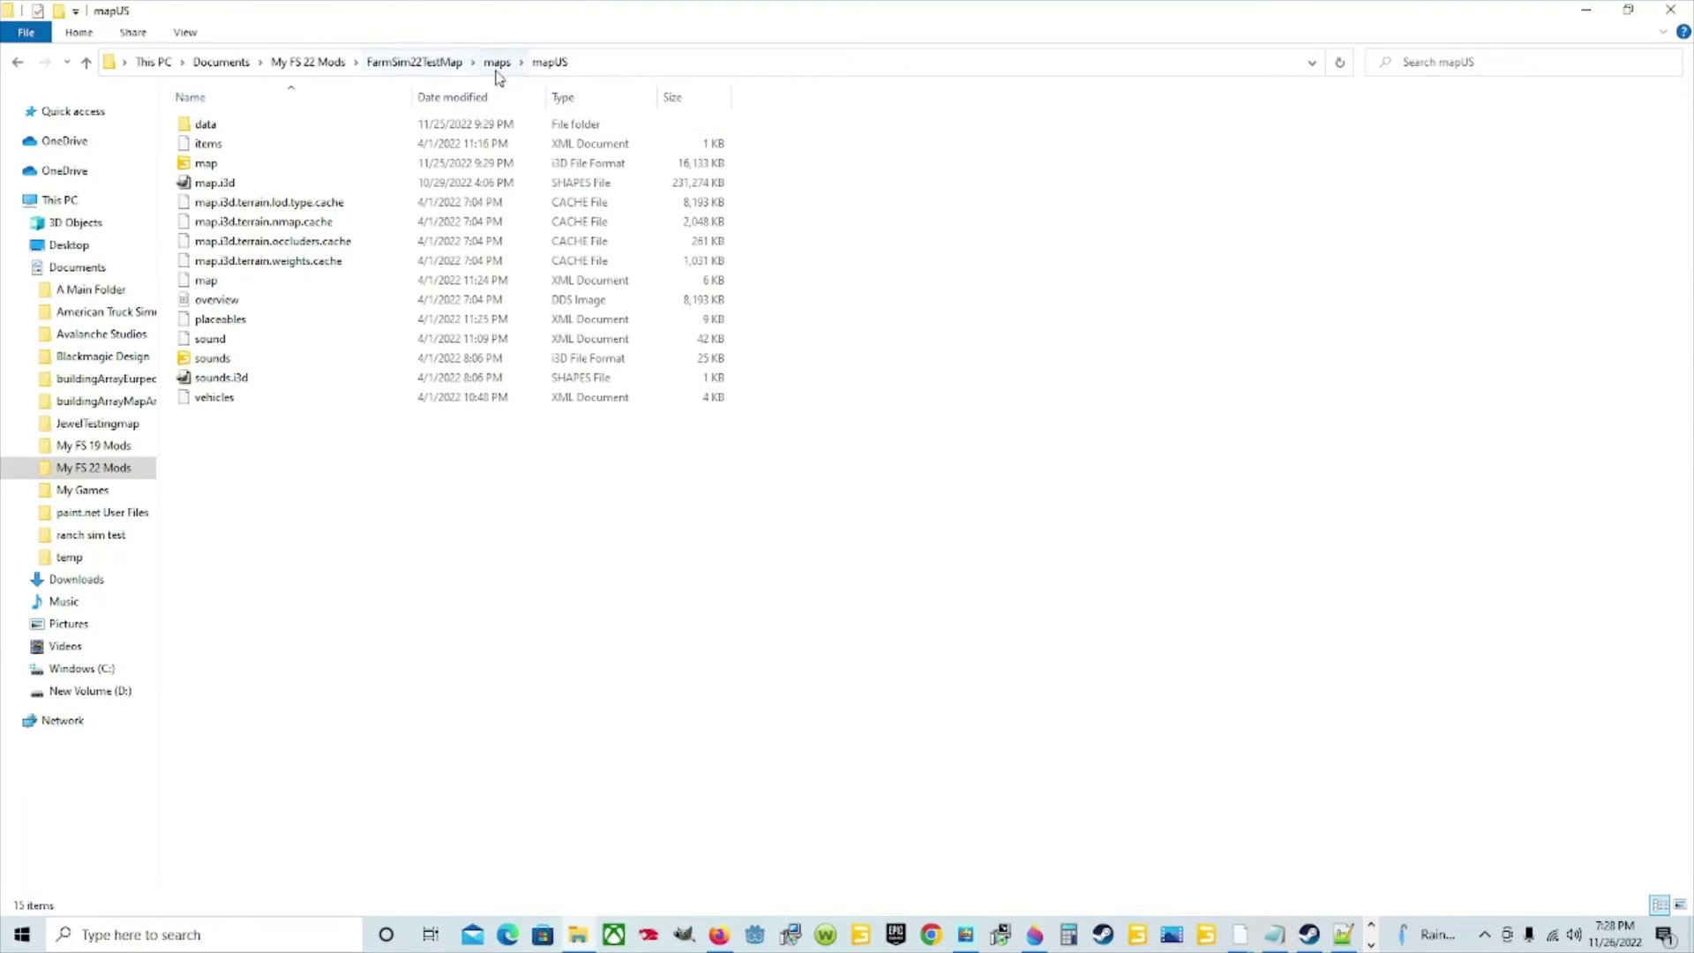
Go up to the My FS 22 Mods folder, then back down through FarmSim22TestMap > maps > mapUS
click(415, 62)
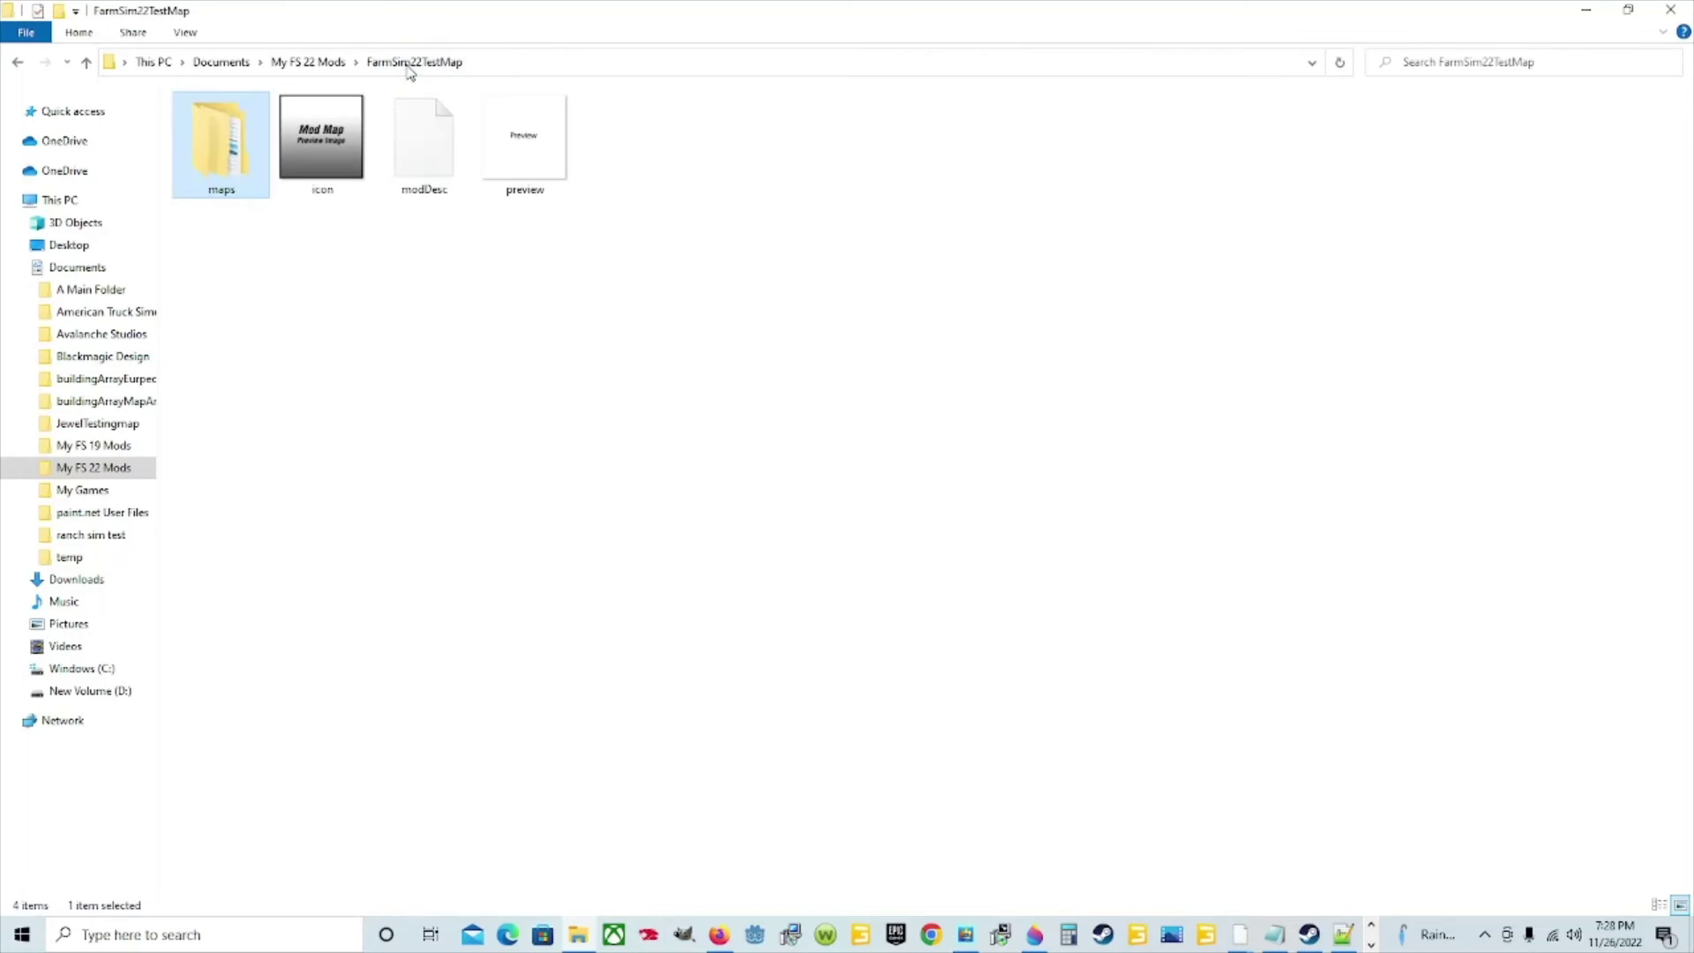
click(320, 62)
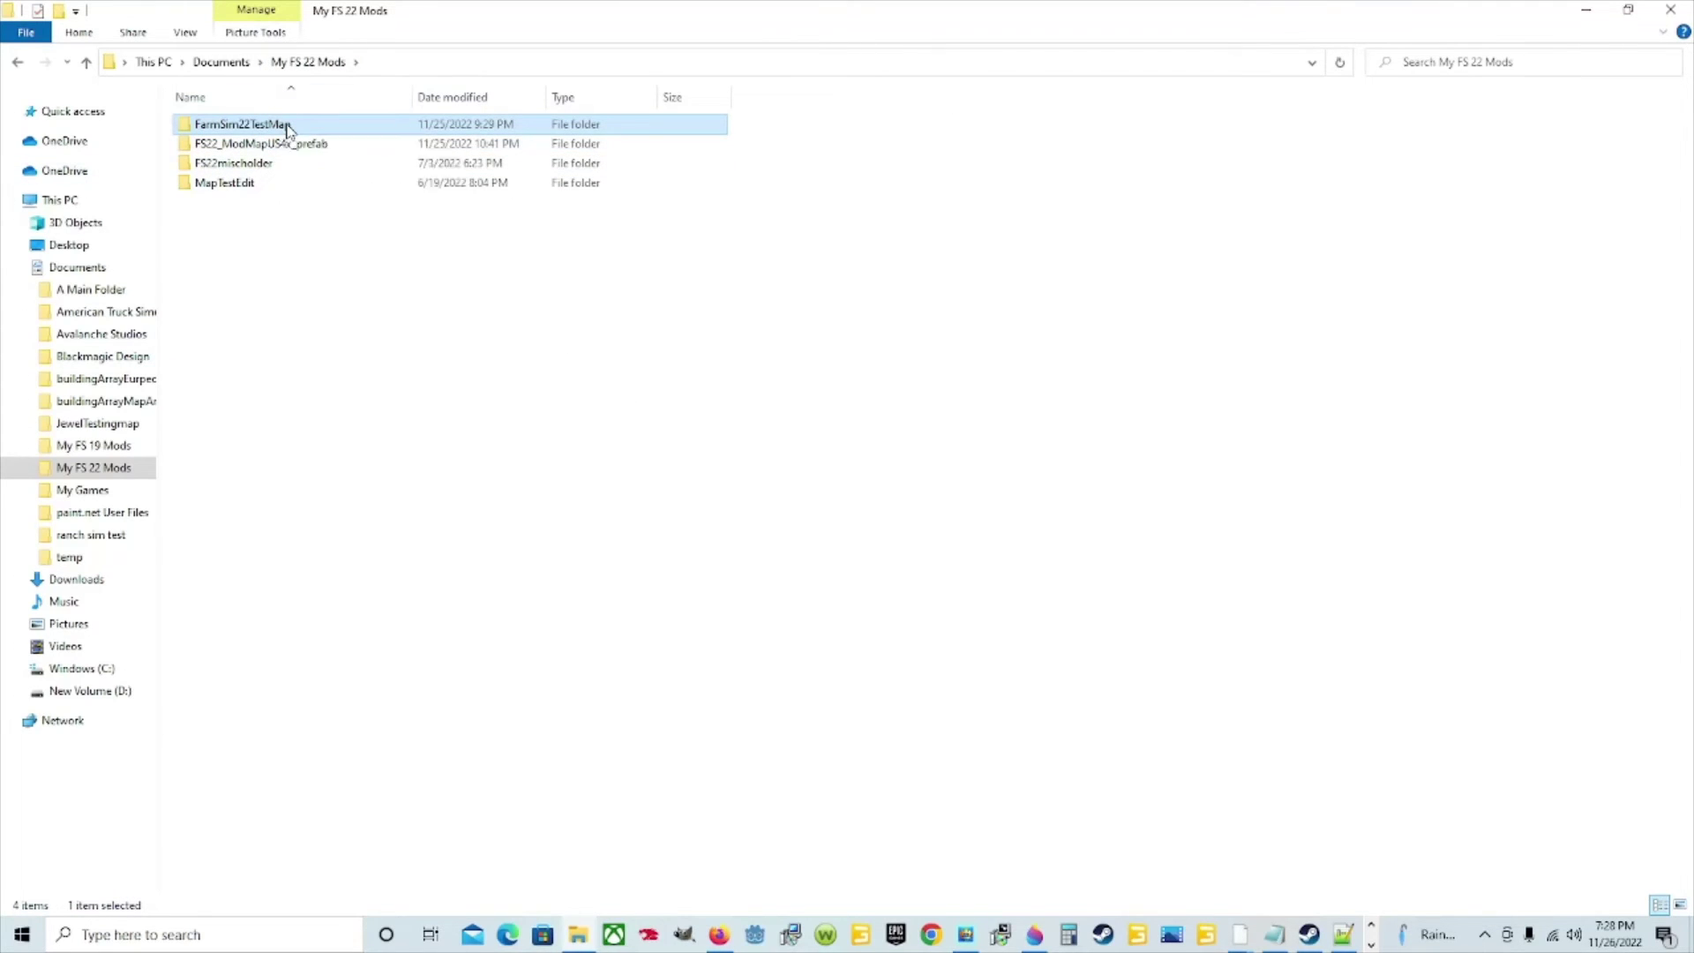
double_click(288, 131)
double_click(235, 153)
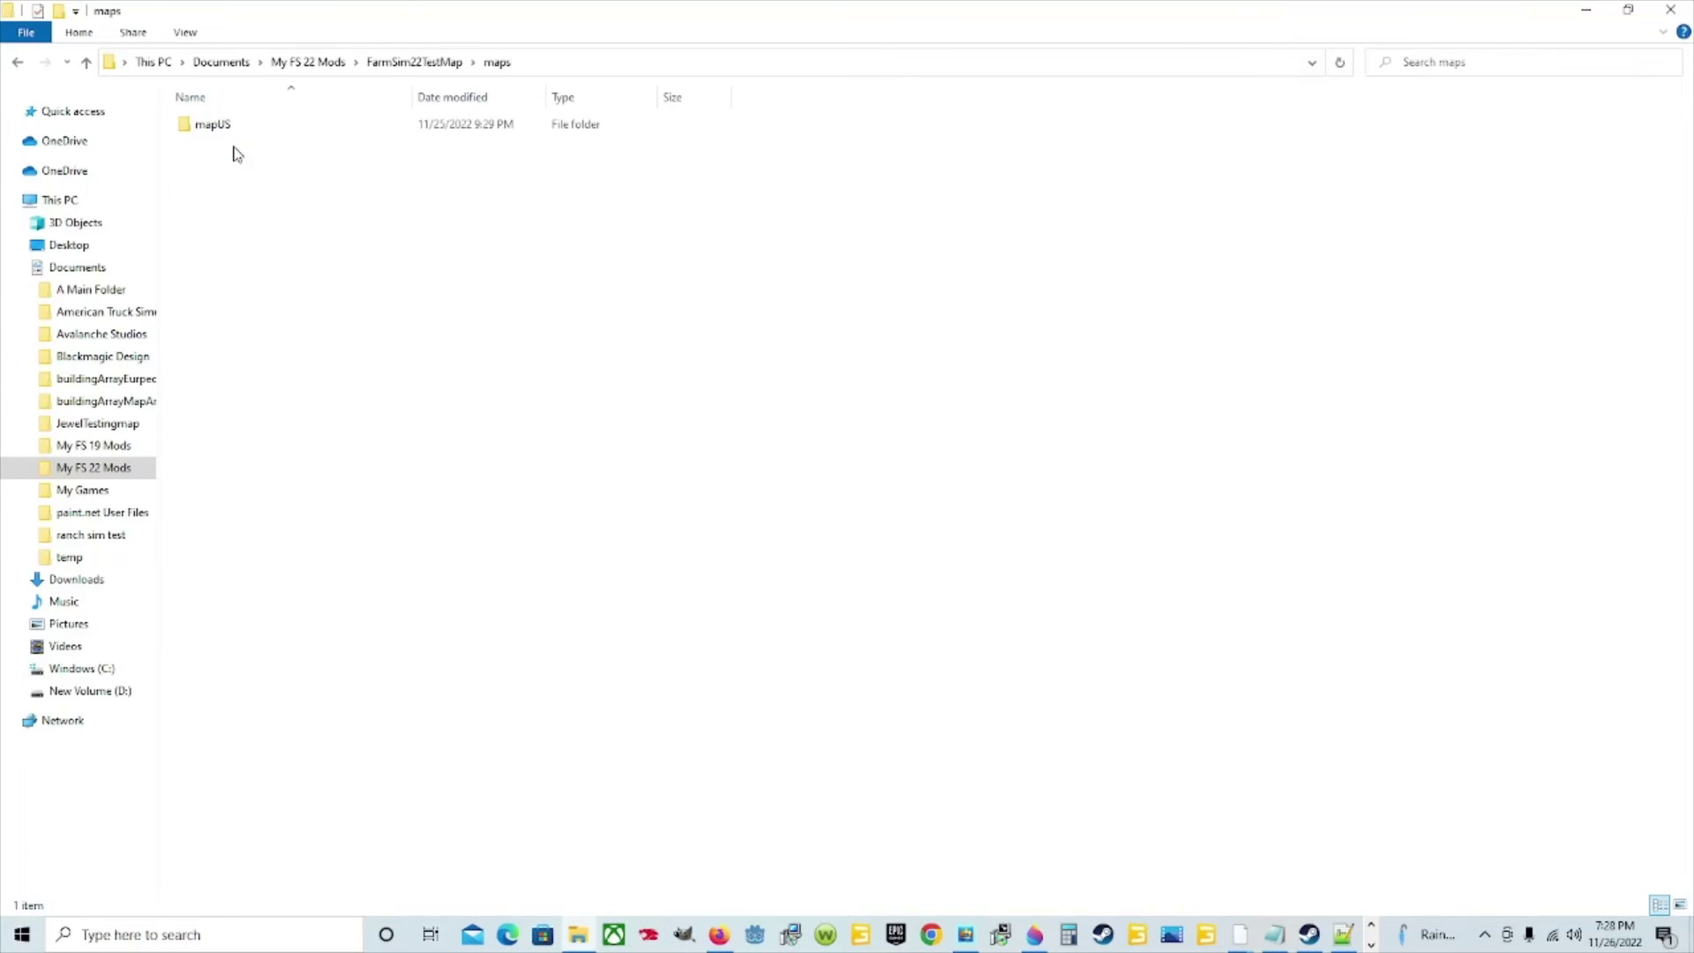
double_click(260, 132)
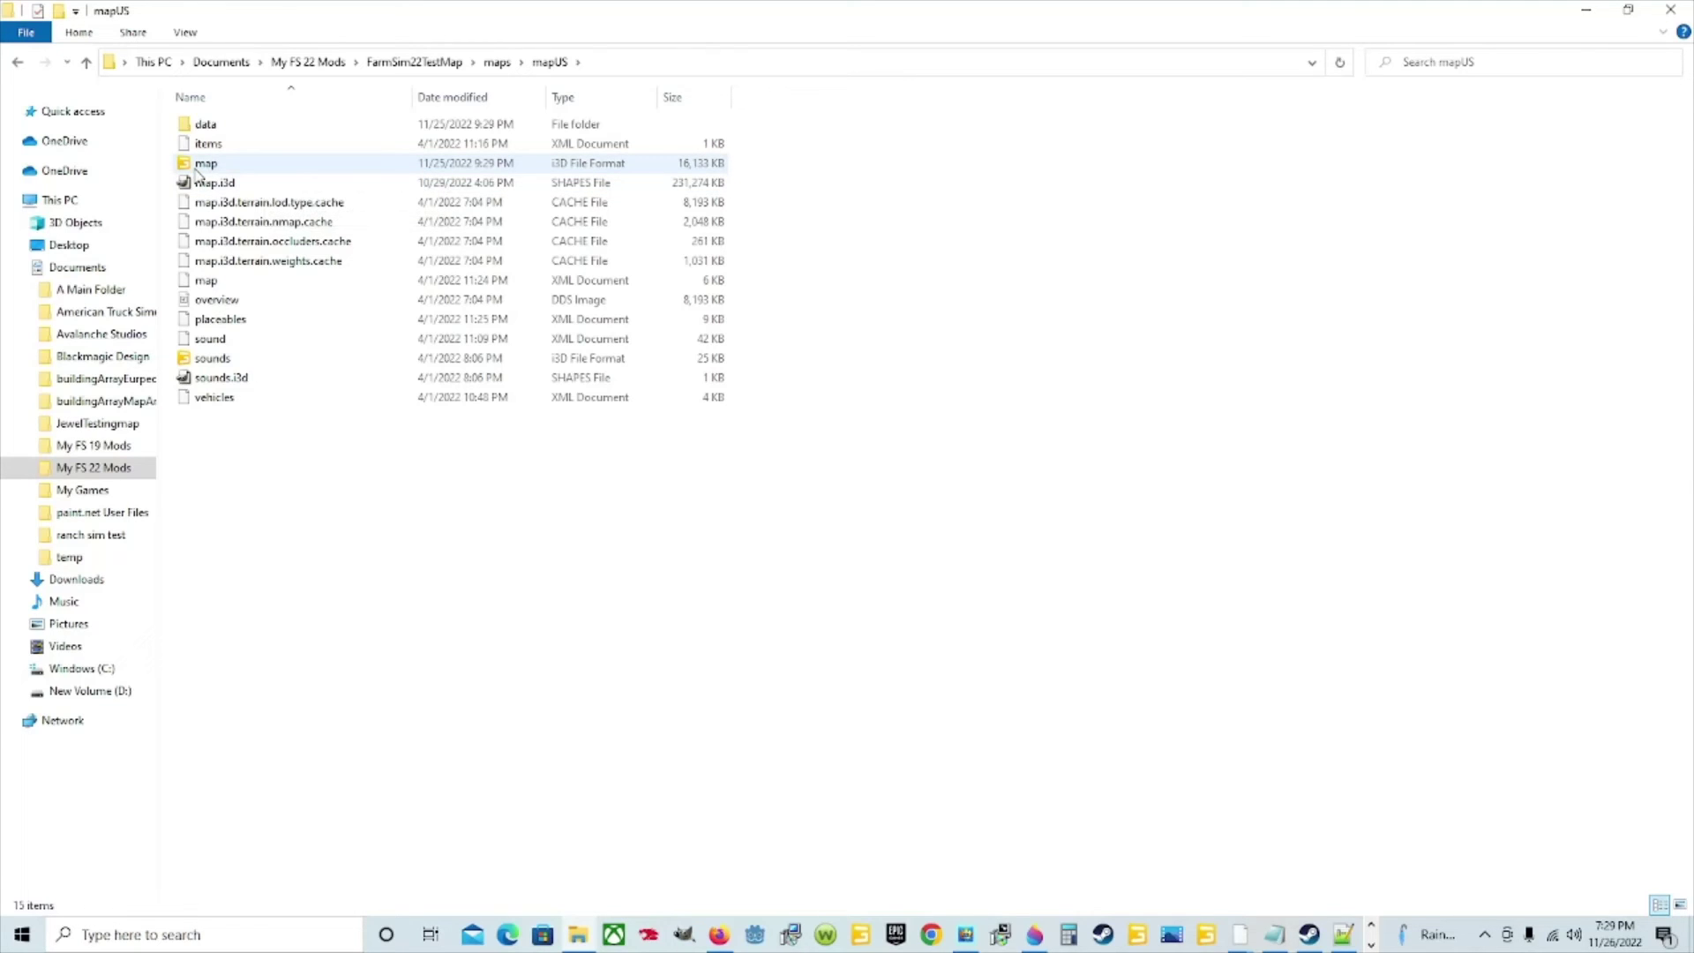
Open map.i3d from the mapUS folder in GIANTS Editor version 9.0.3
double_click(322, 172)
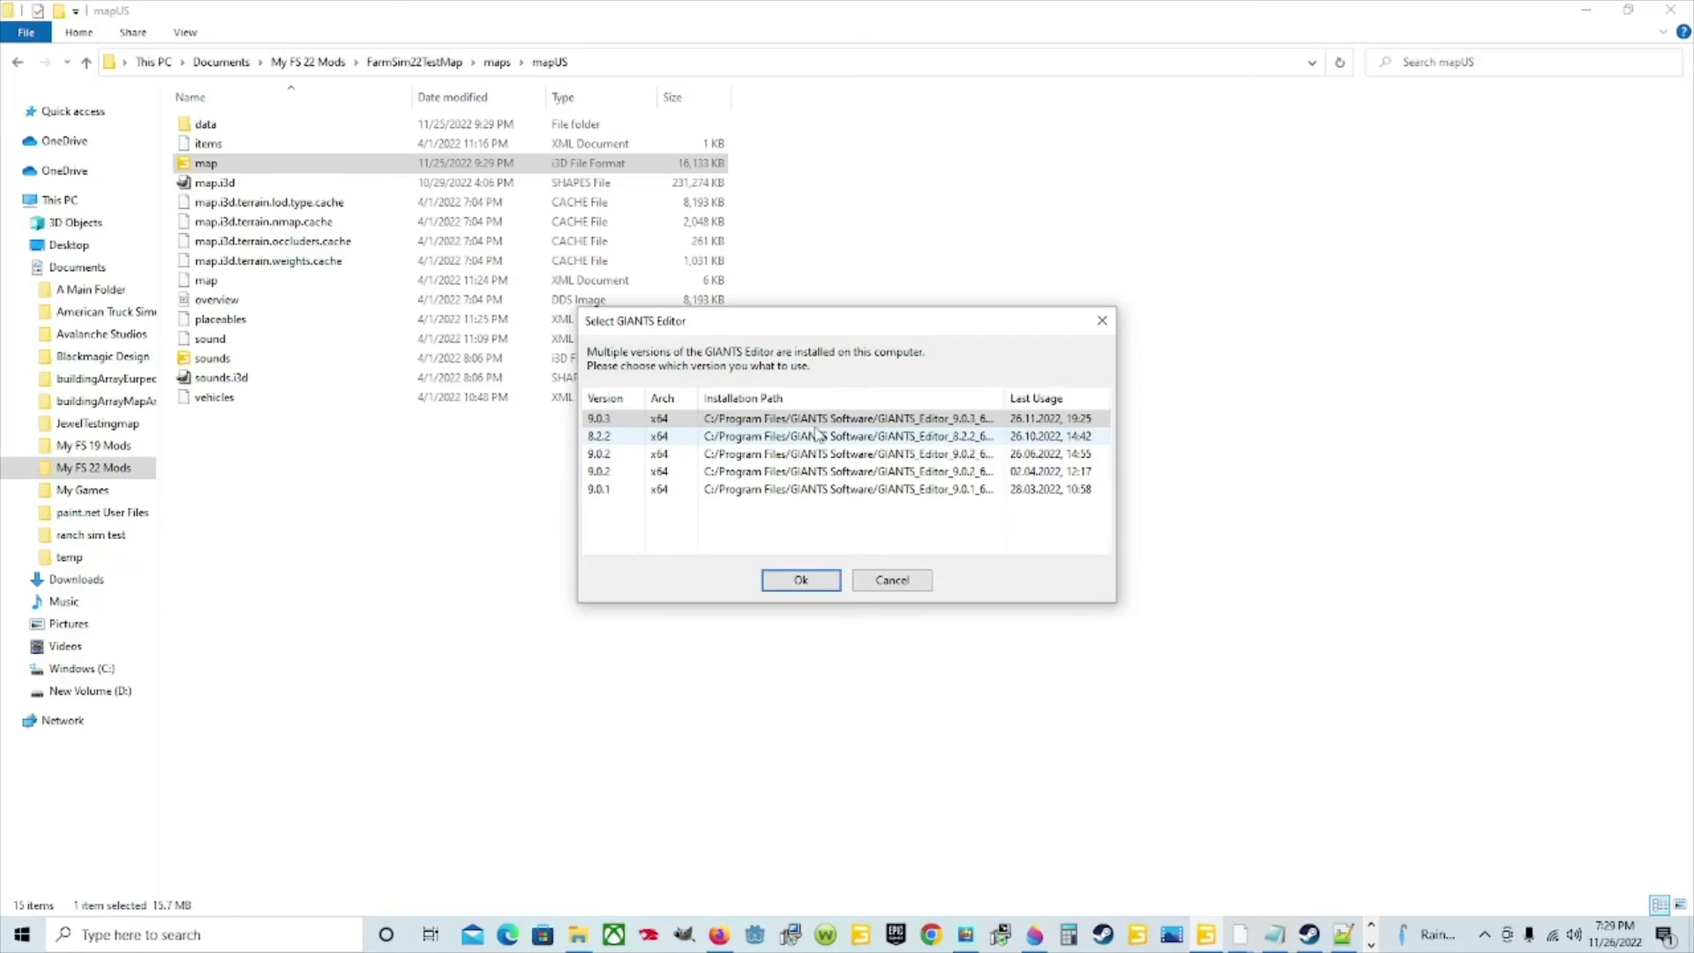
click(800, 580)
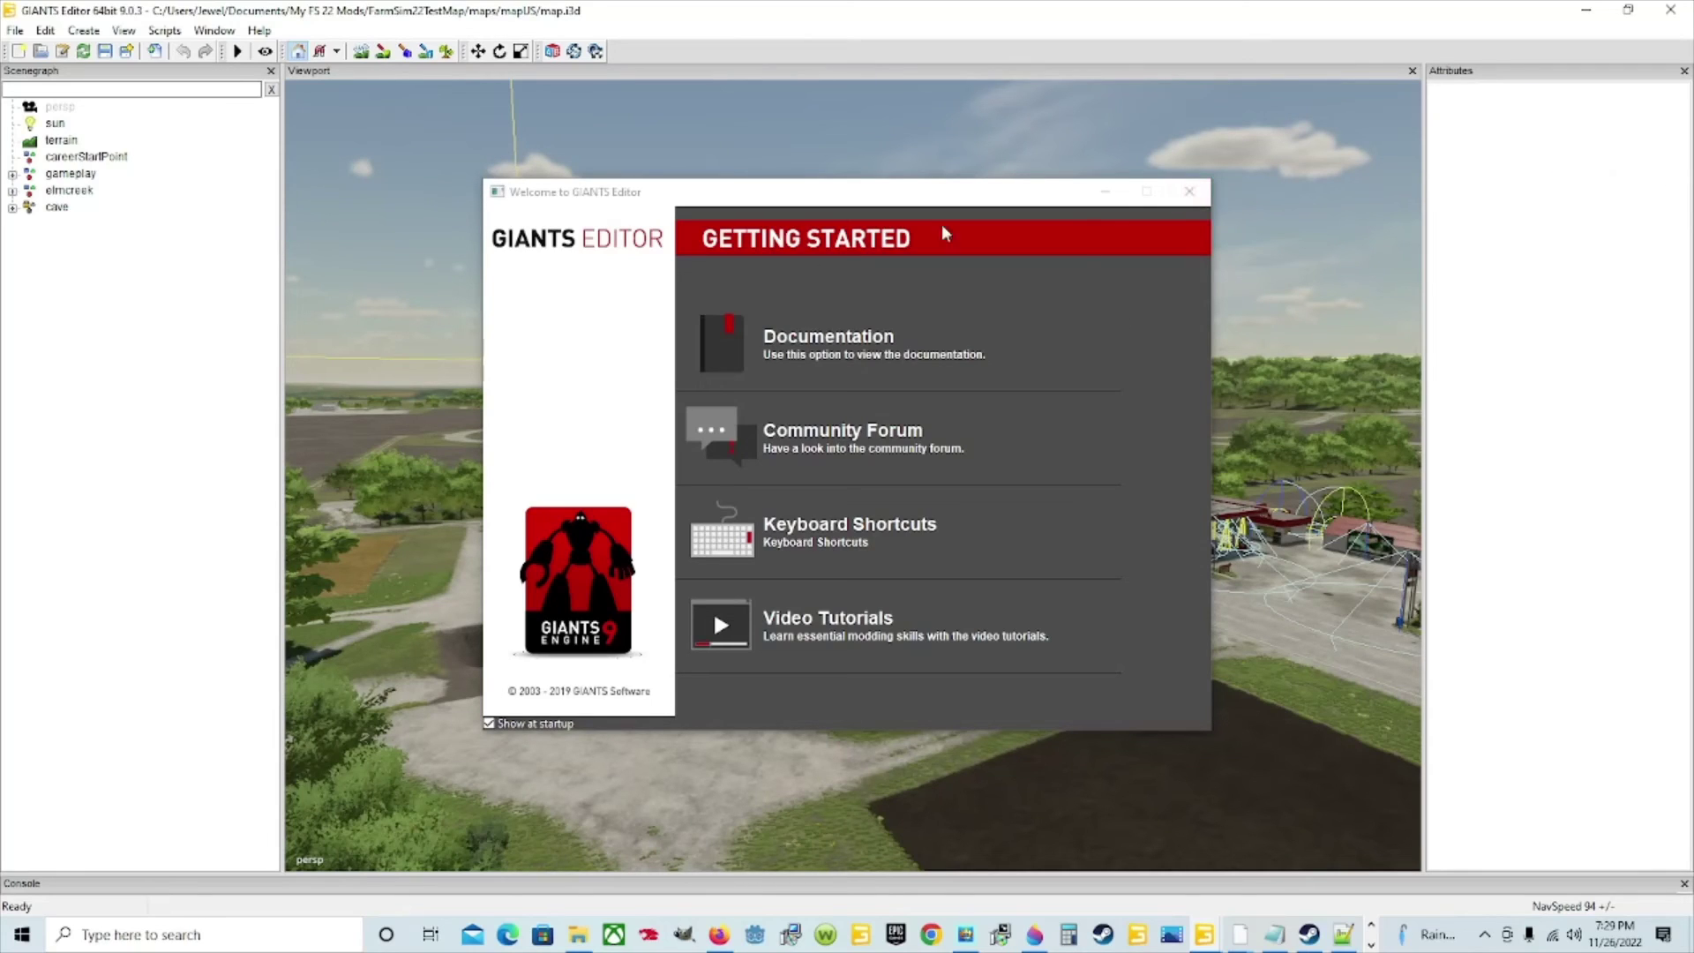
Close the welcome screen and orbit the view past the gas station and houses toward the fields and road
click(1200, 192)
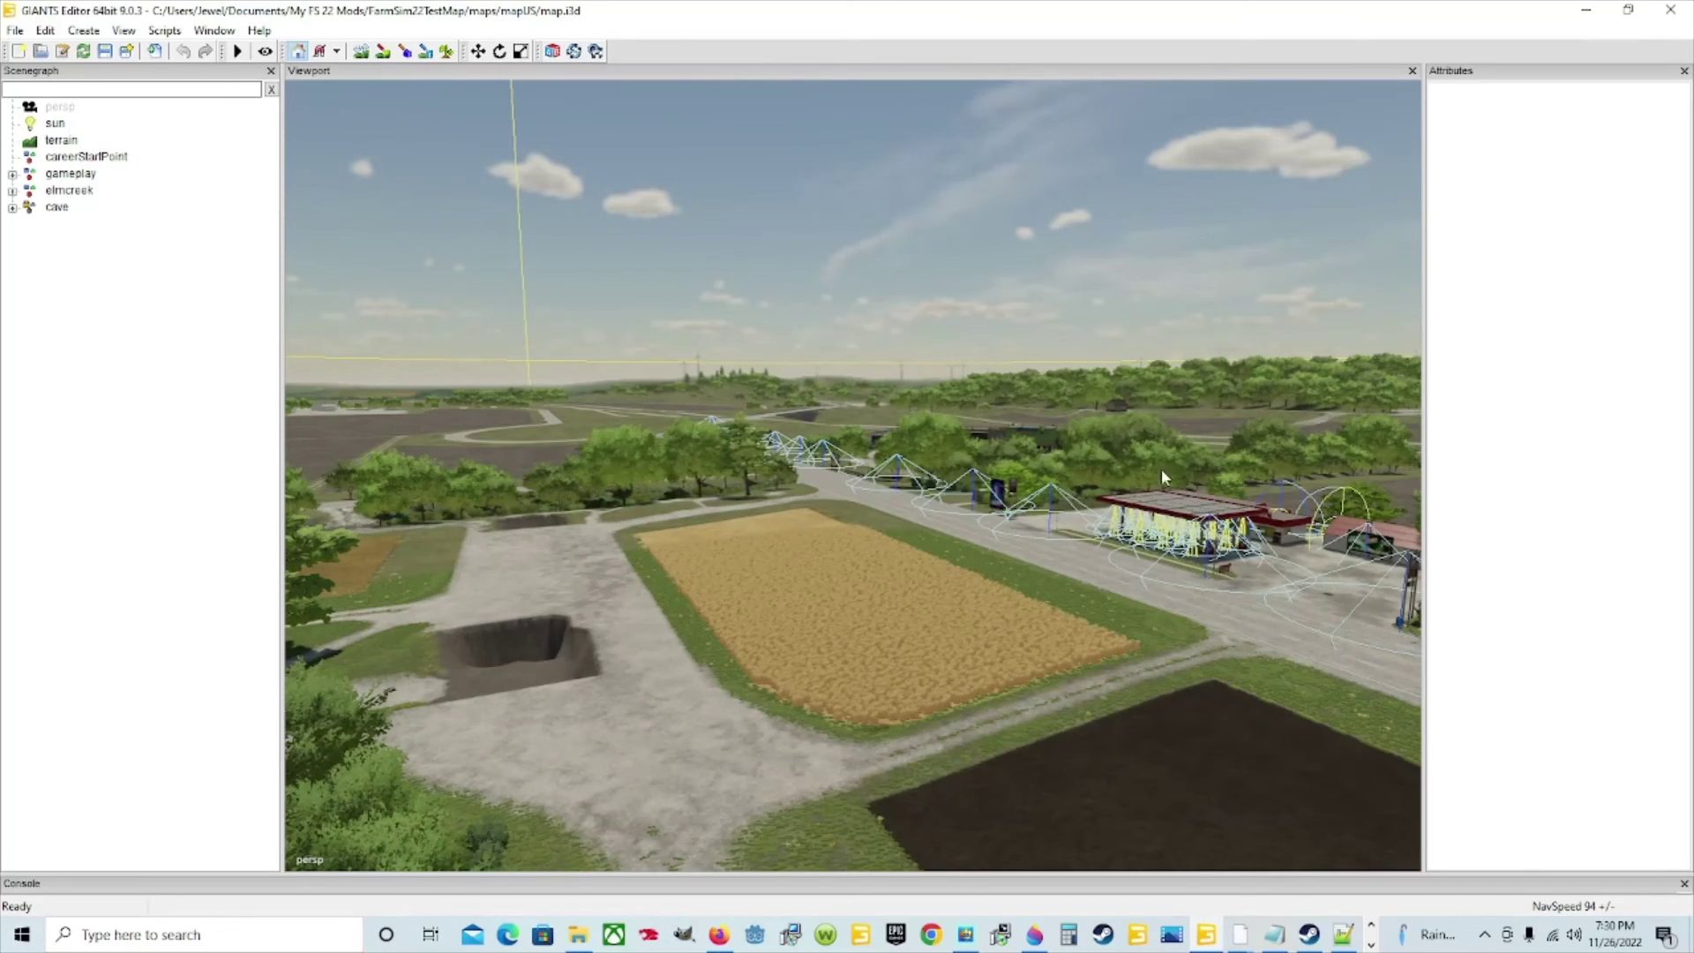
right_drag(1145, 459, 1369, 469)
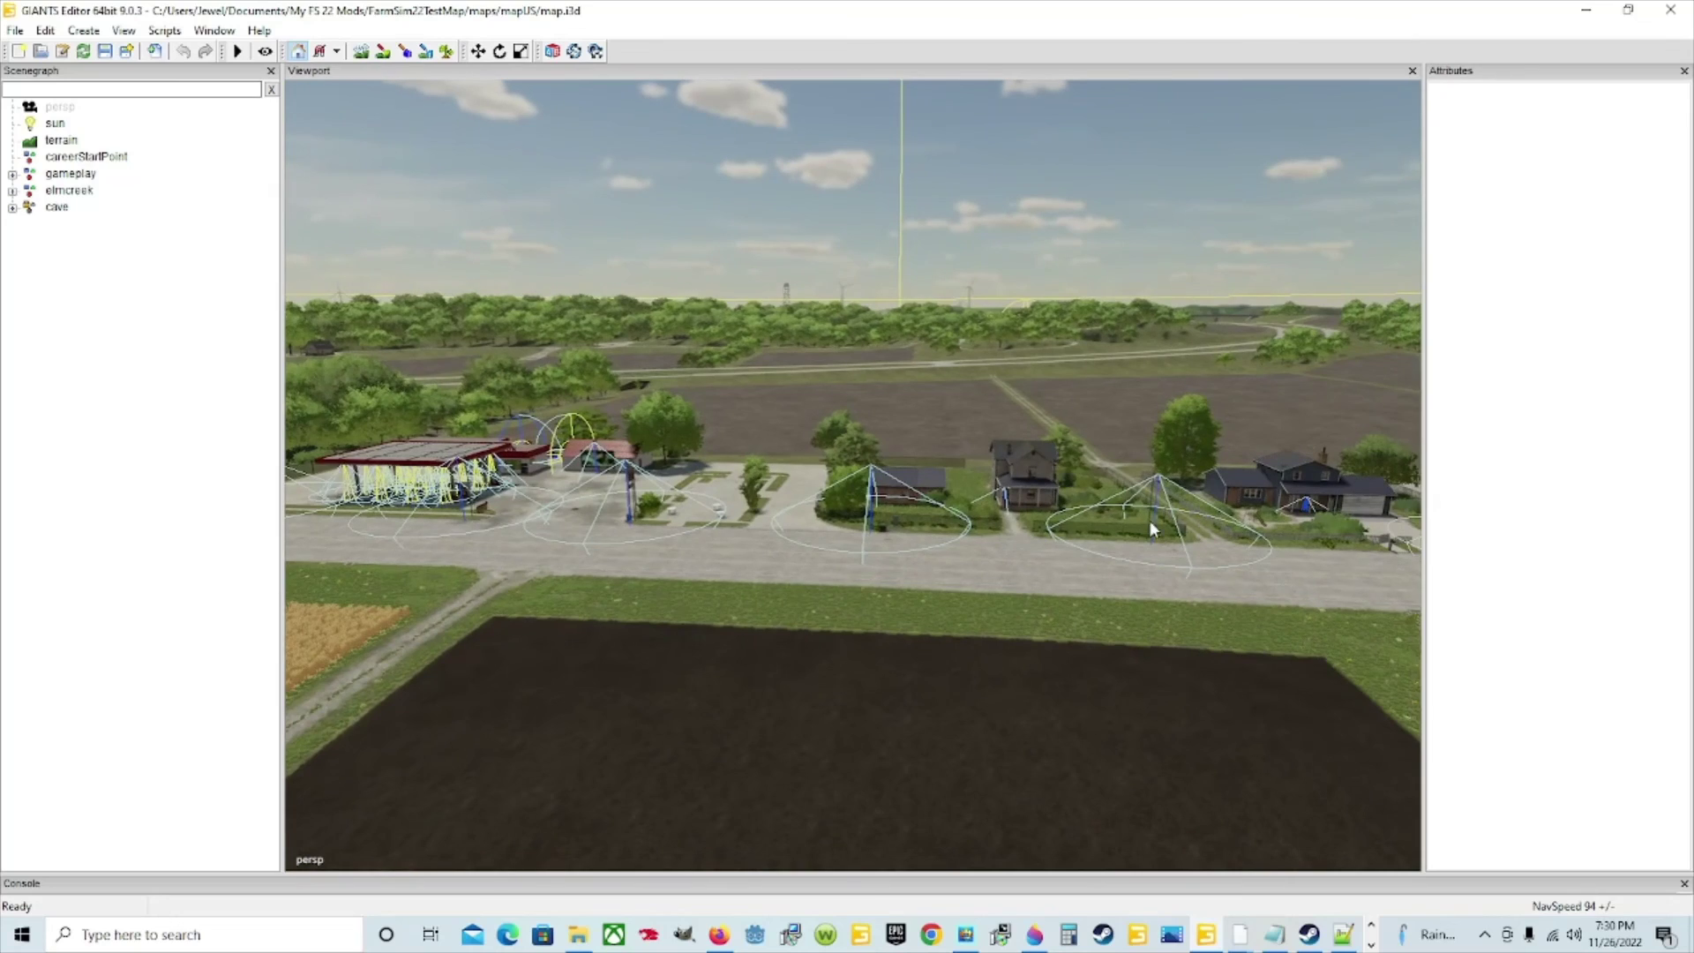
scroll(1138, 522, up, 5)
right_drag(1136, 522, 659, 531)
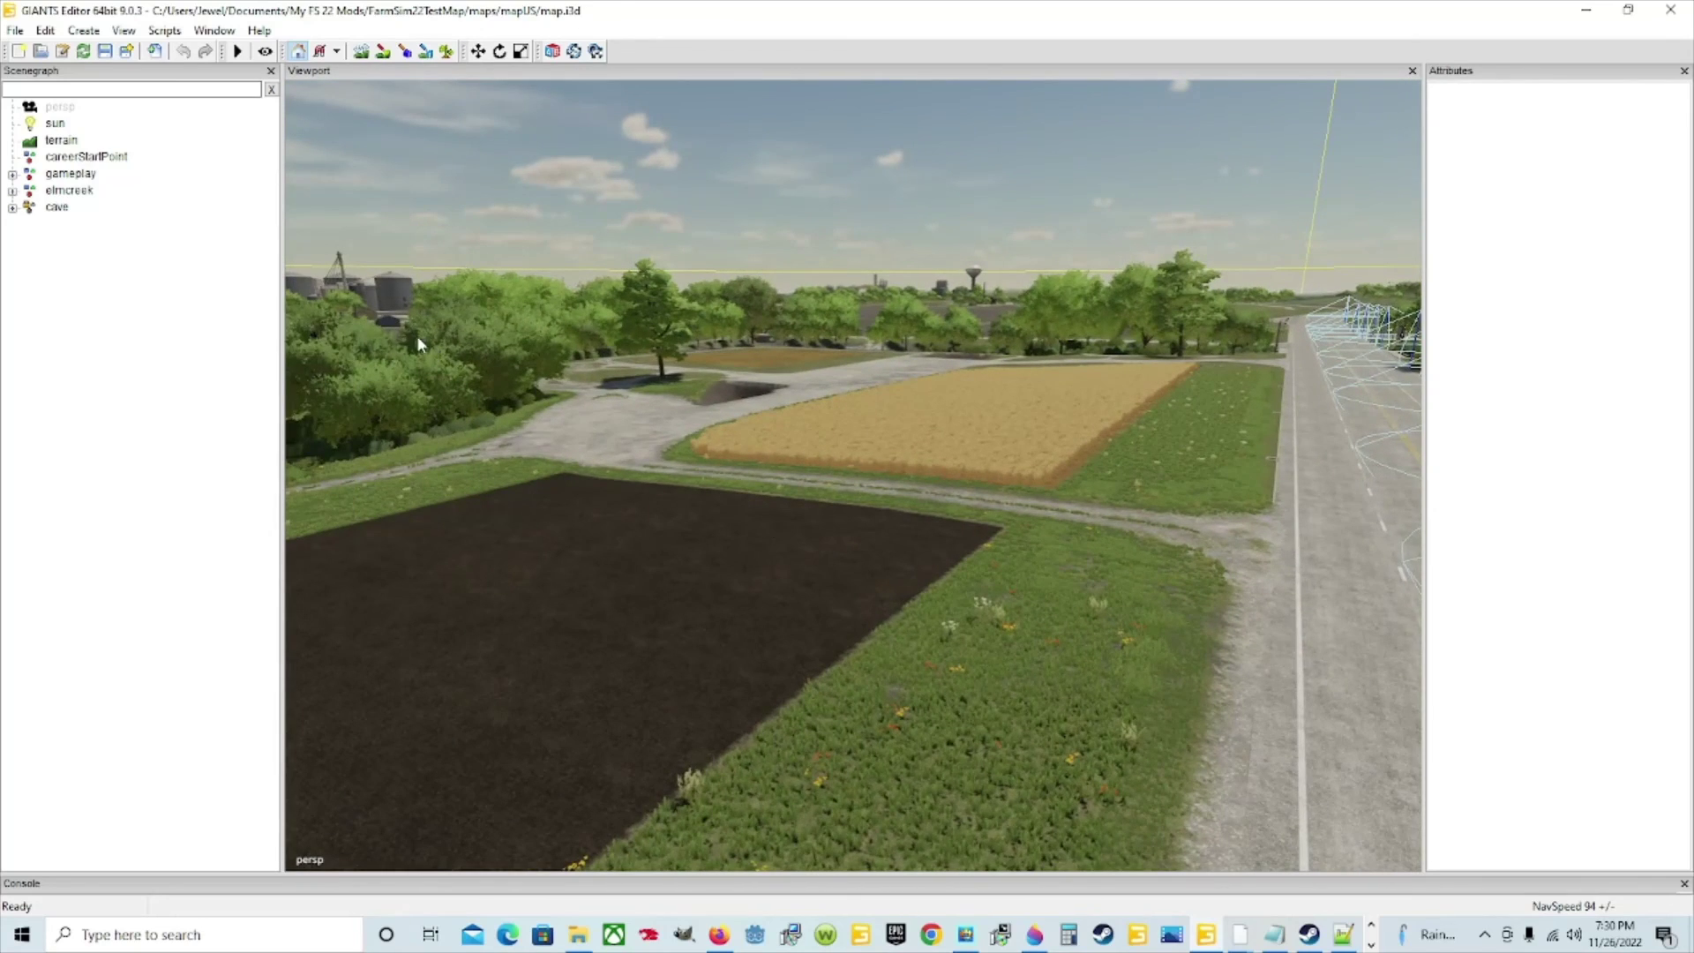